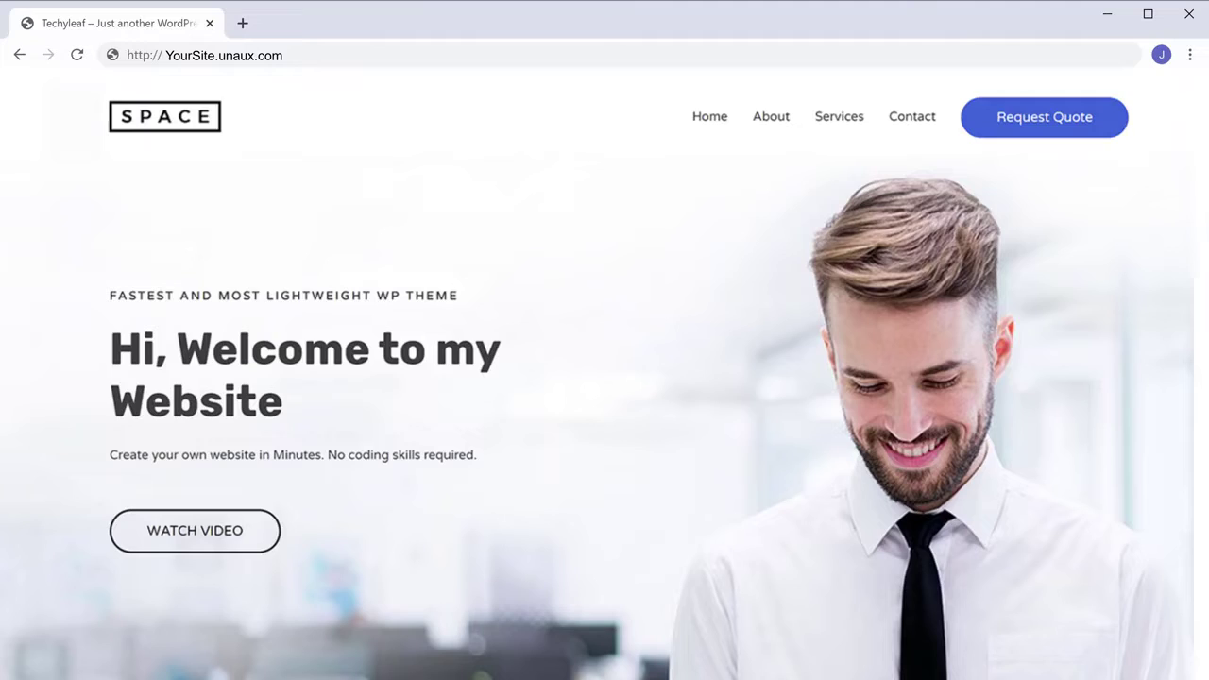
Scroll through the finished agency site and place an image element as a logo above the heading
scroll(605, 373, "down", 12)
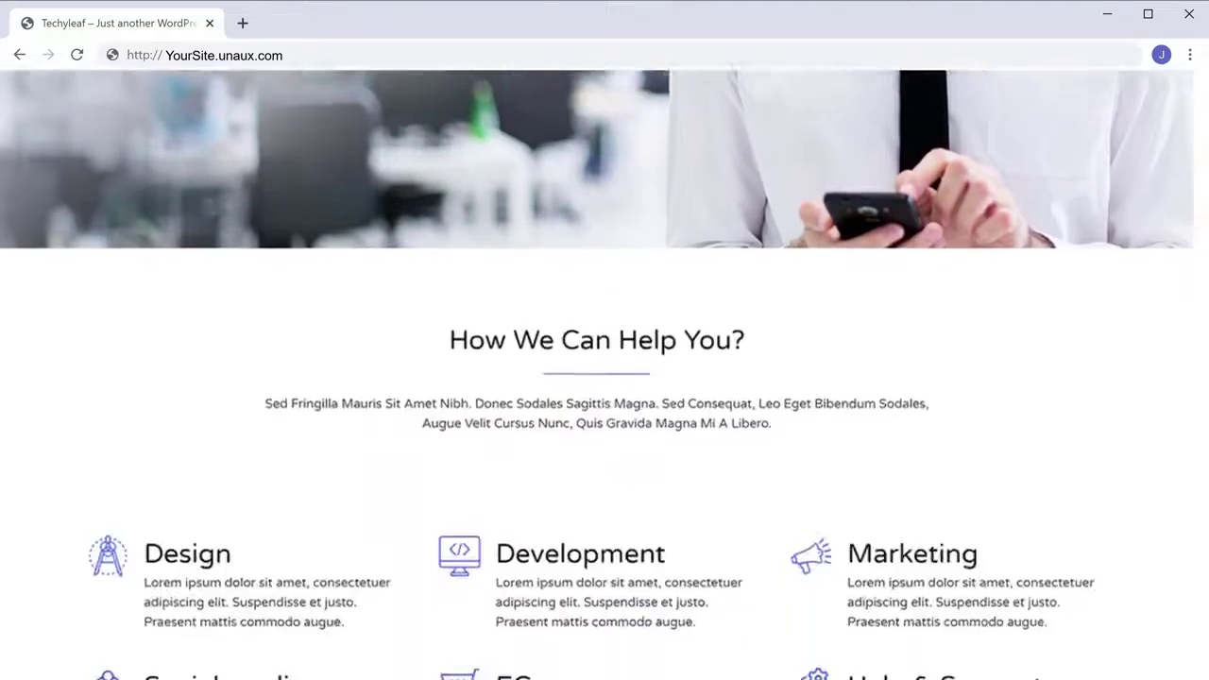
scroll(605, 373, "down", 15)
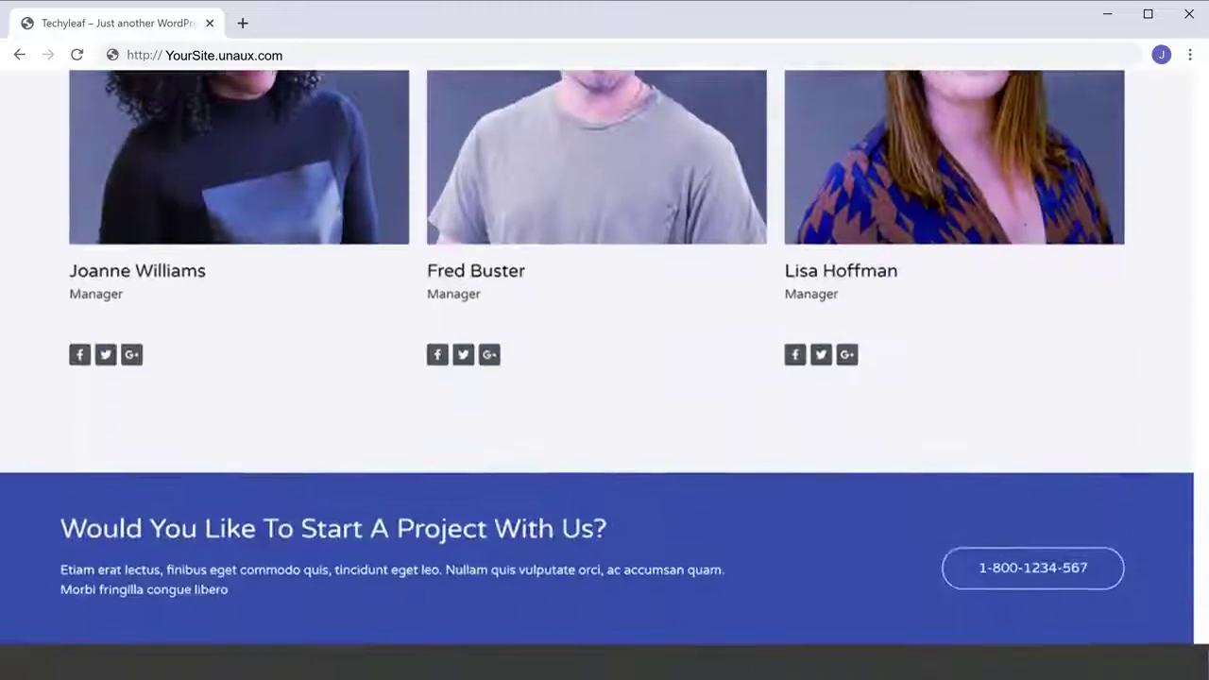
scroll(604, 373, "up", 20)
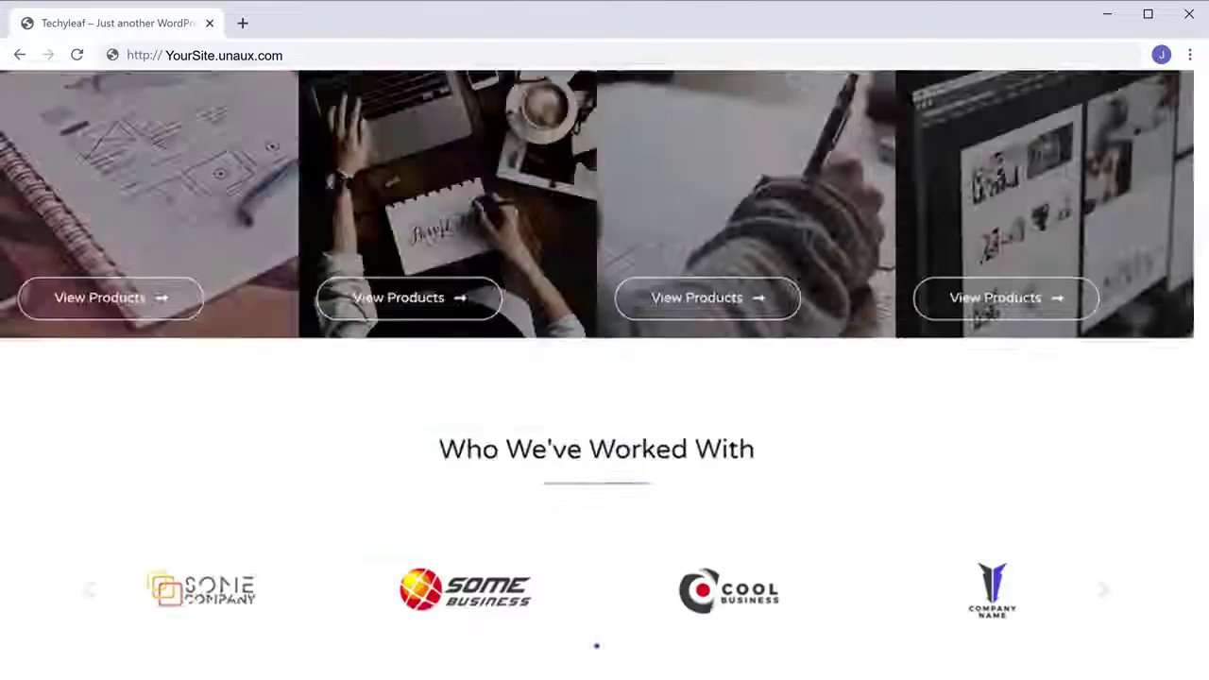
scroll(604, 374, "up", 3)
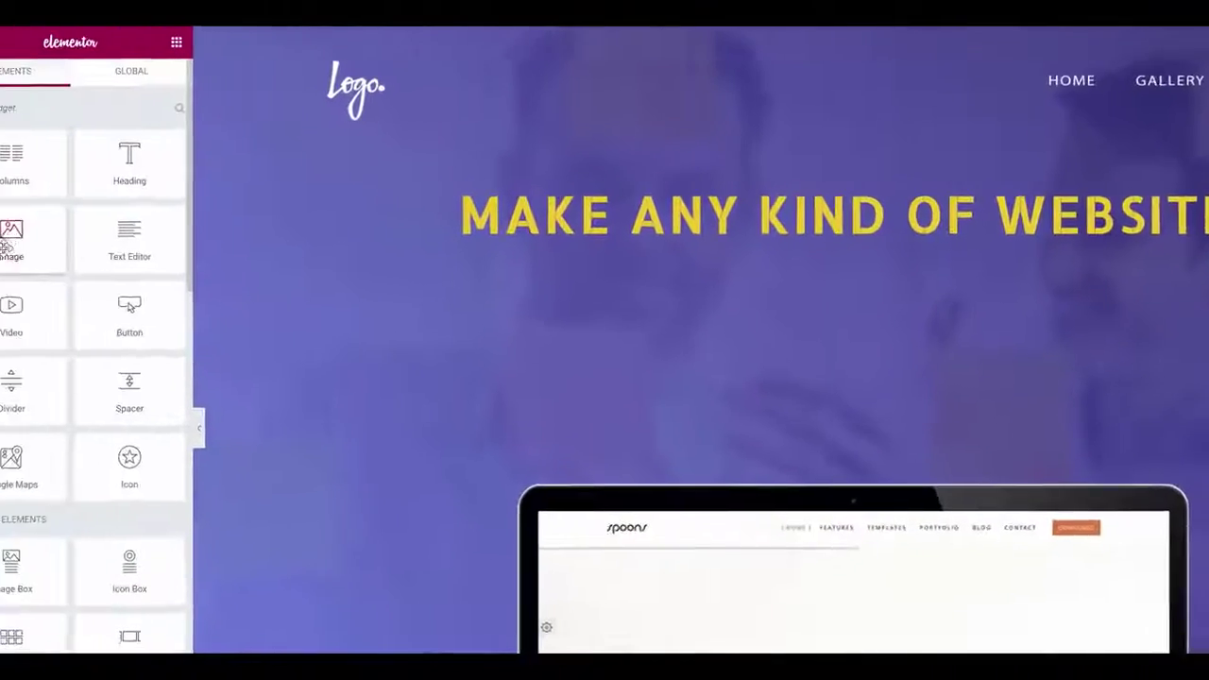
left_click_drag(64, 244, 879, 189)
left_click_drag(184, 243, 841, 327)
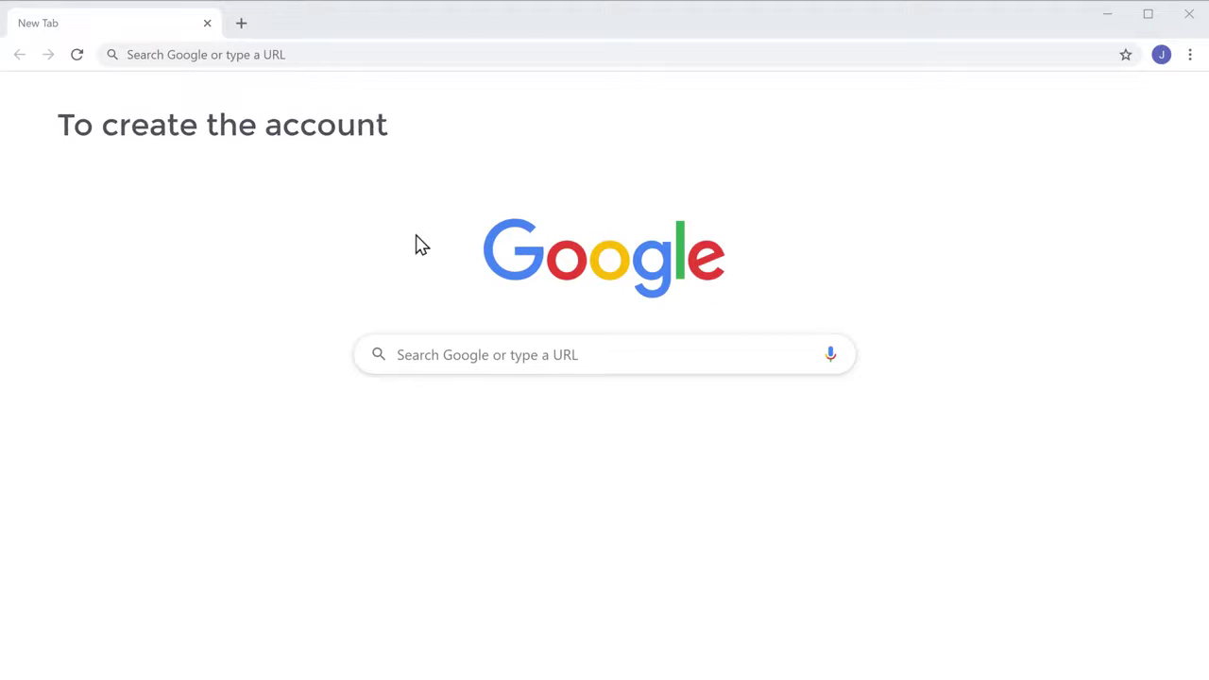
Load profreehost.com and go to its Register Now page
left_click(336, 53)
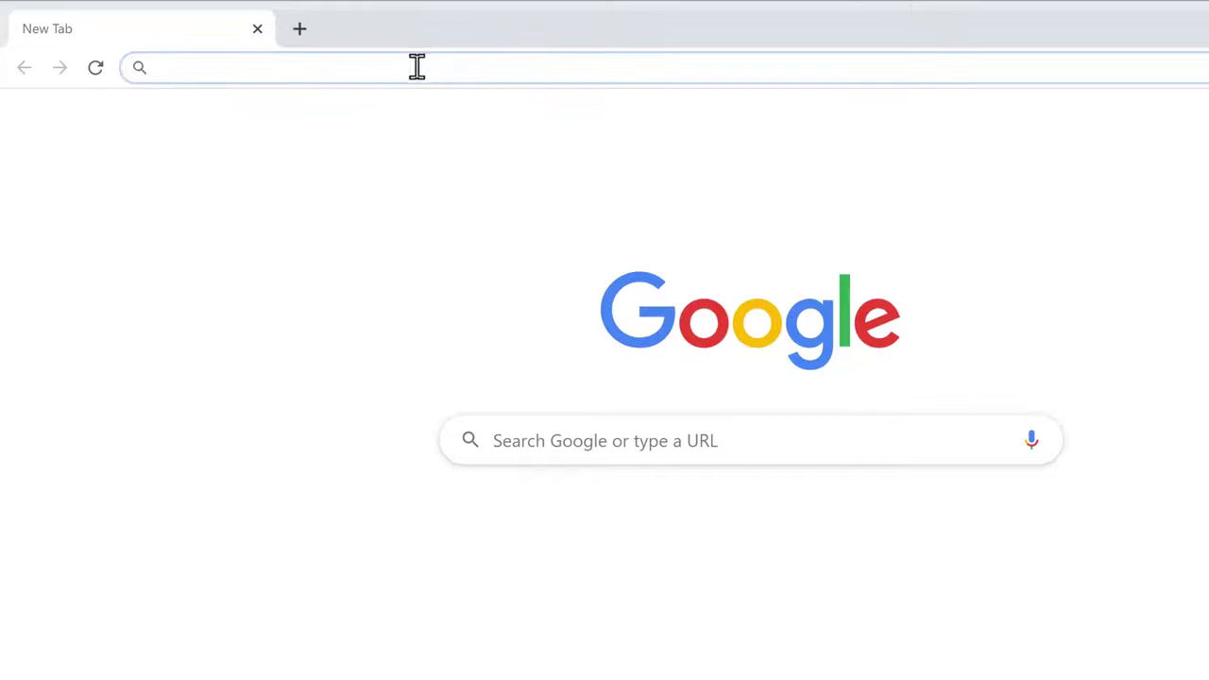
type("profreehost.com")
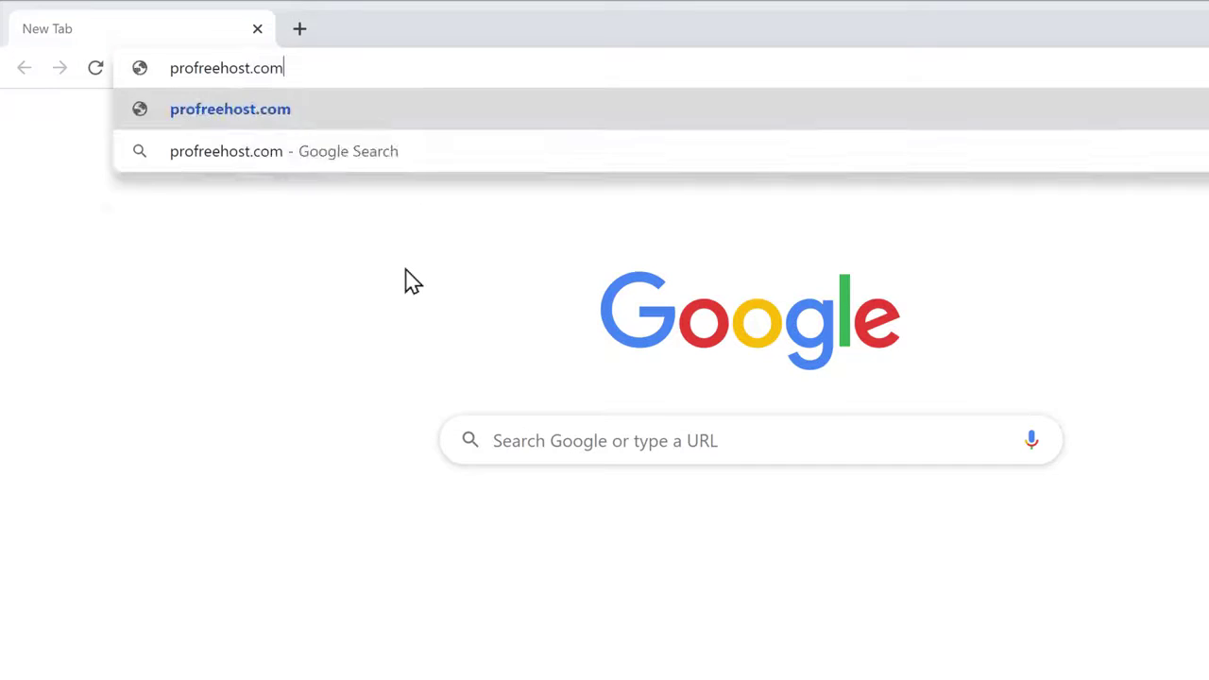
key("Return")
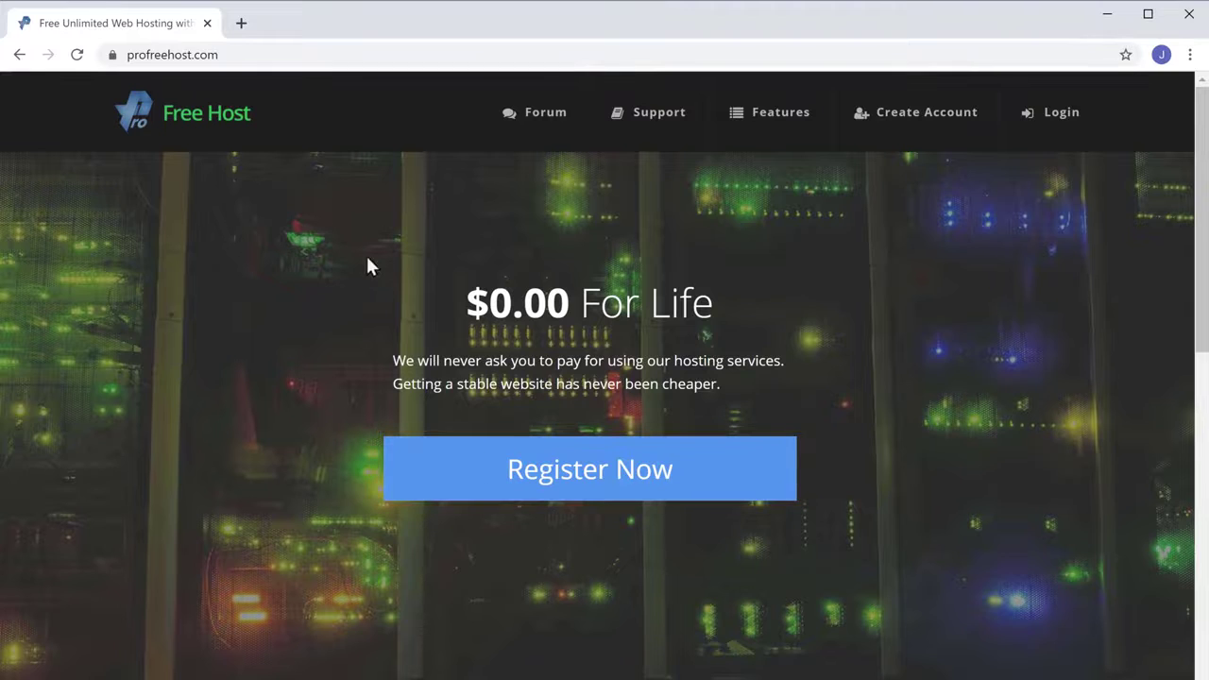
left_click(567, 494)
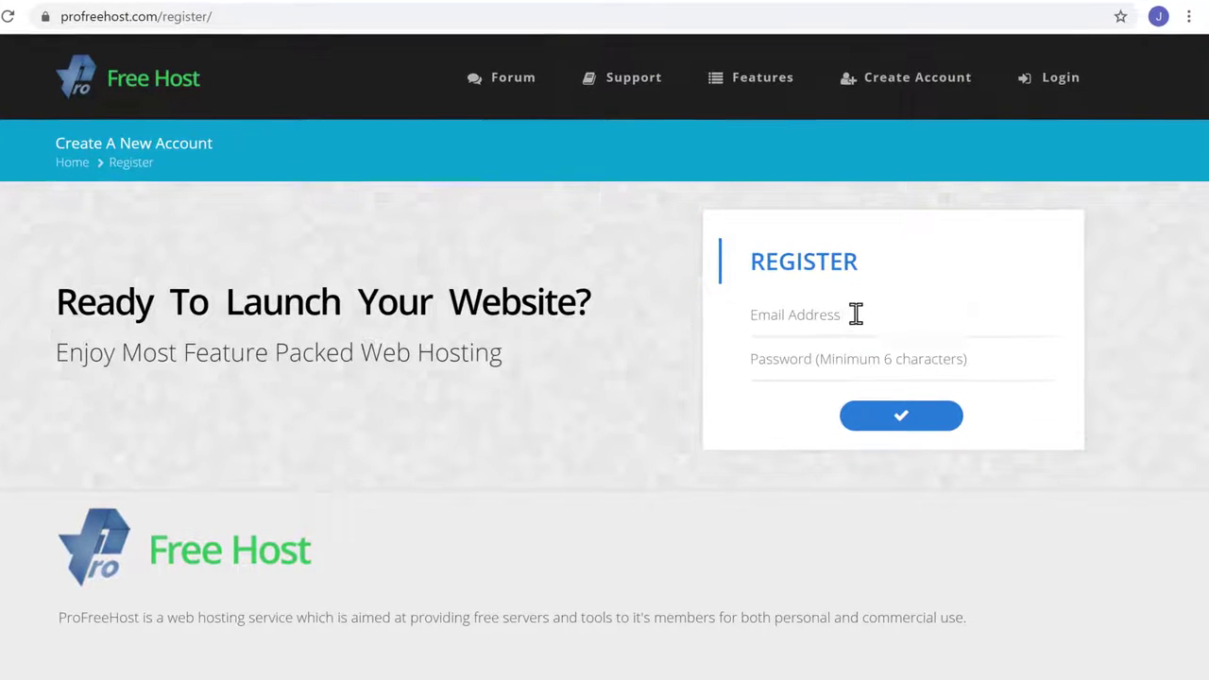
Register the free hosting account with an e-mail address and password
left_click(856, 314)
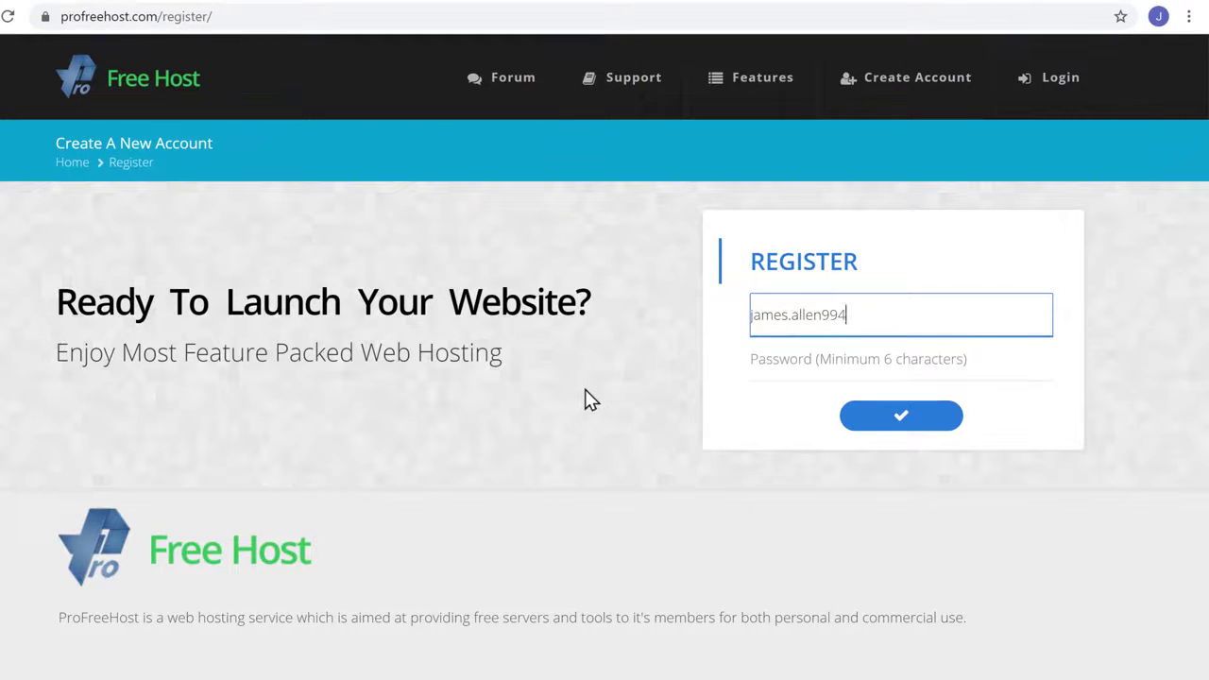
key("Tab")
type("********")
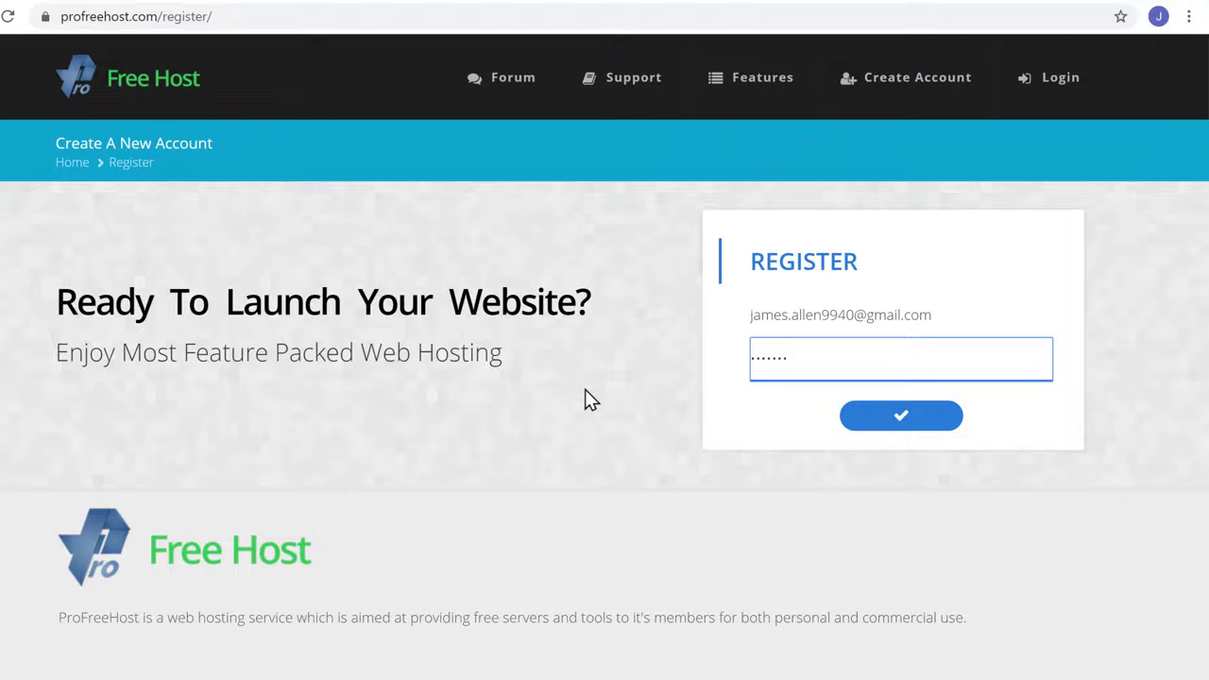
key("Tab")
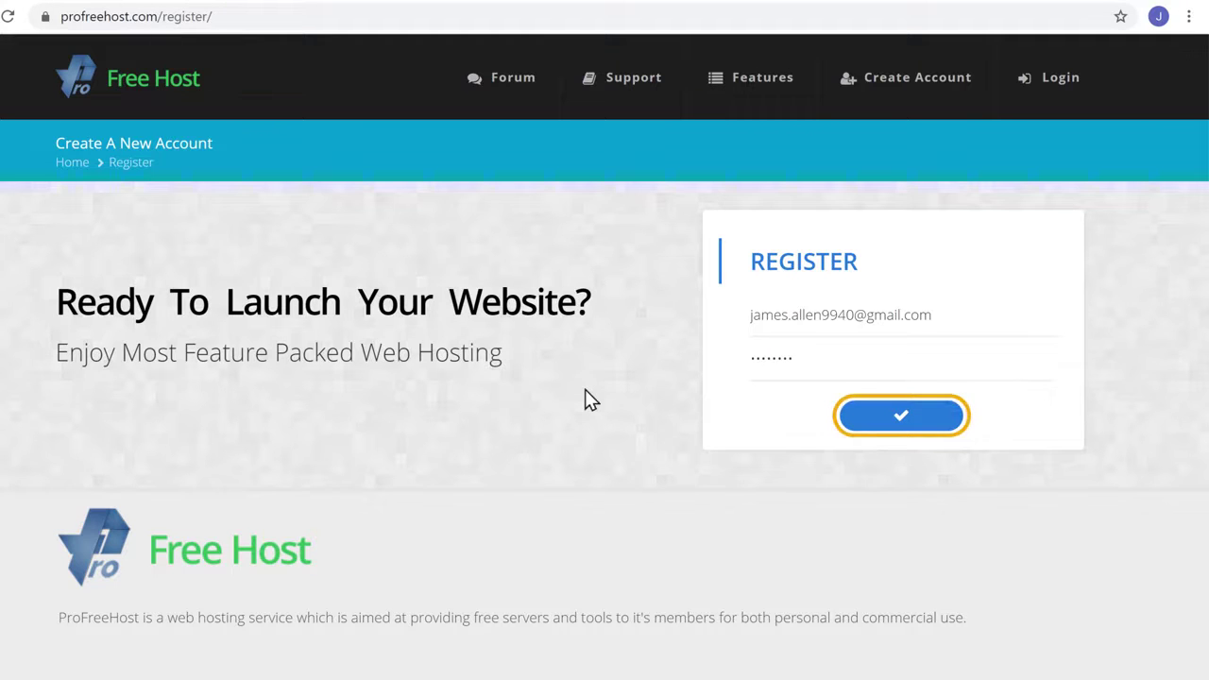
left_click(905, 429)
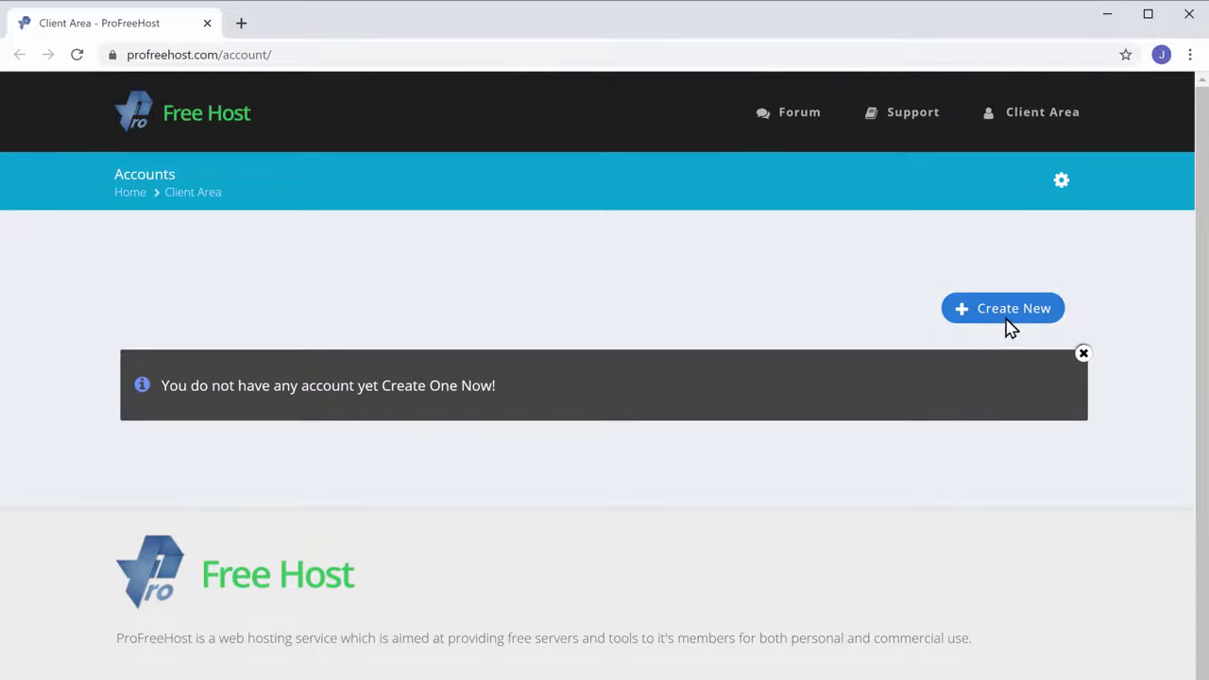
Create a new hosting account named techyleaf on the unaux.com domain
left_click(1007, 324)
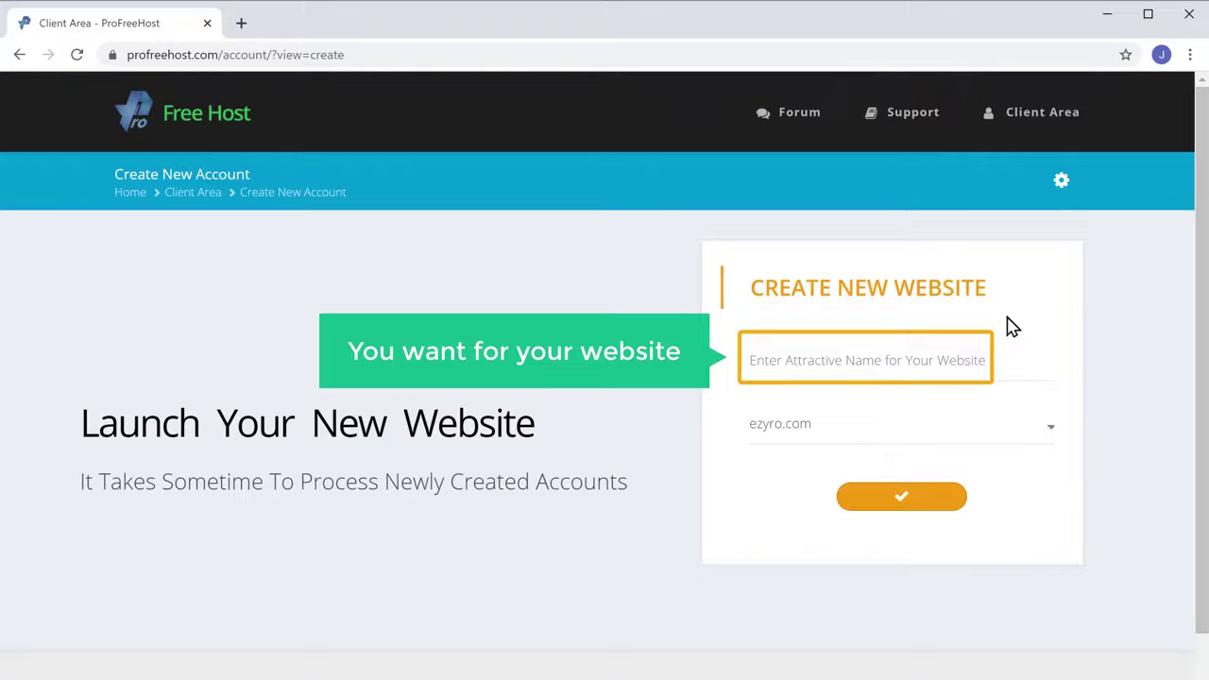
left_click(826, 358)
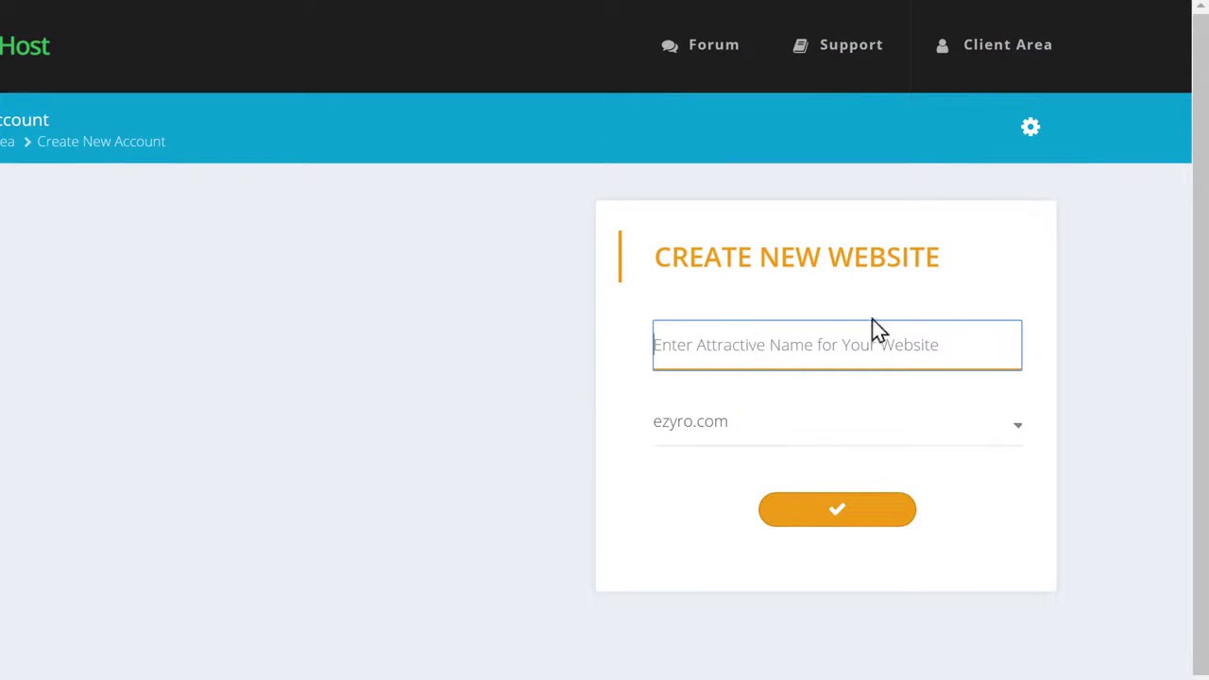
type("techyleaf")
left_click(1067, 292)
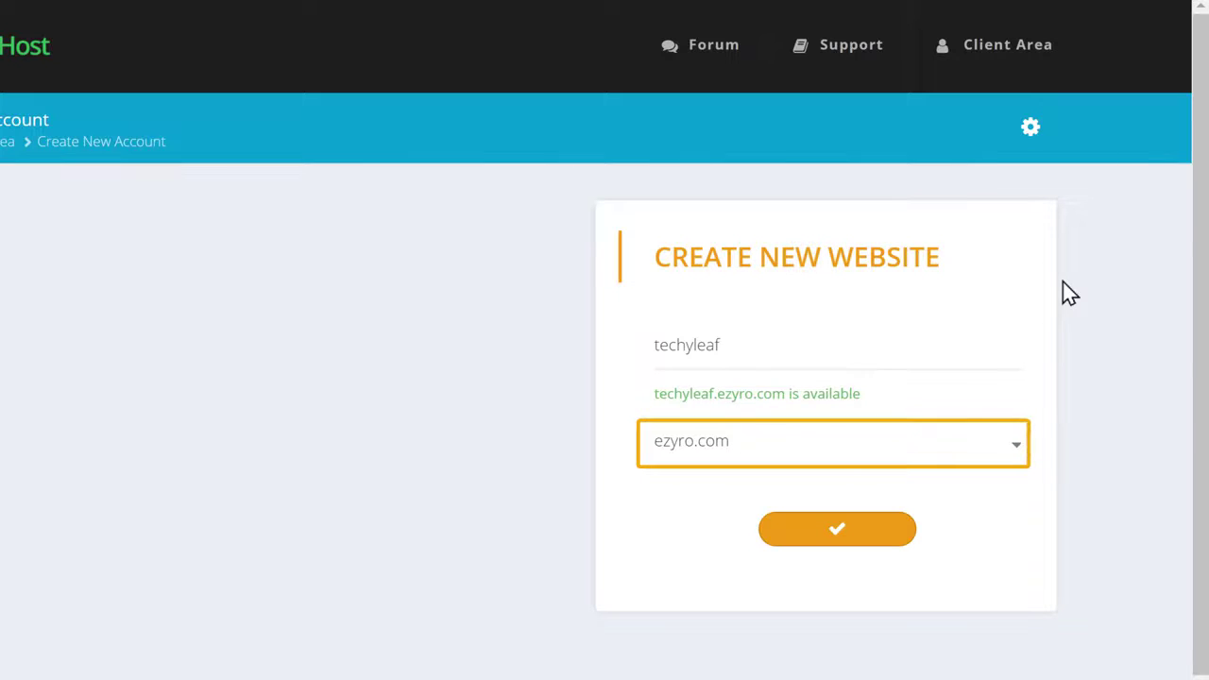
left_click(758, 460)
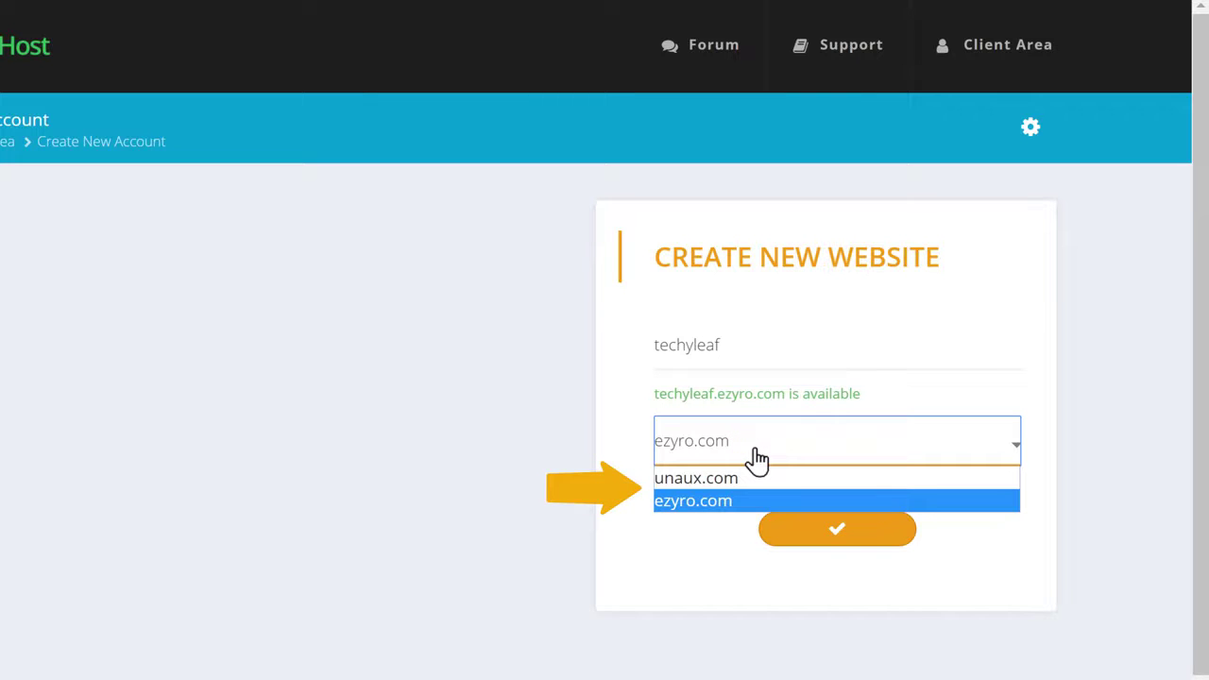
left_click(705, 479)
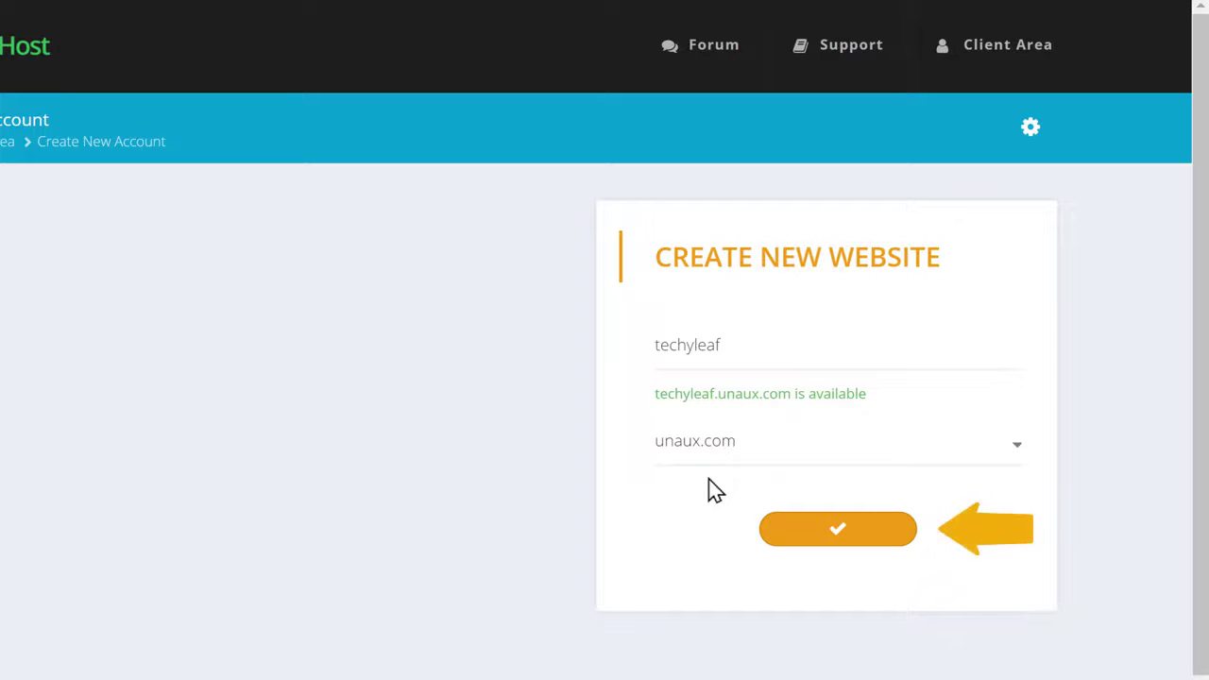
left_click(838, 539)
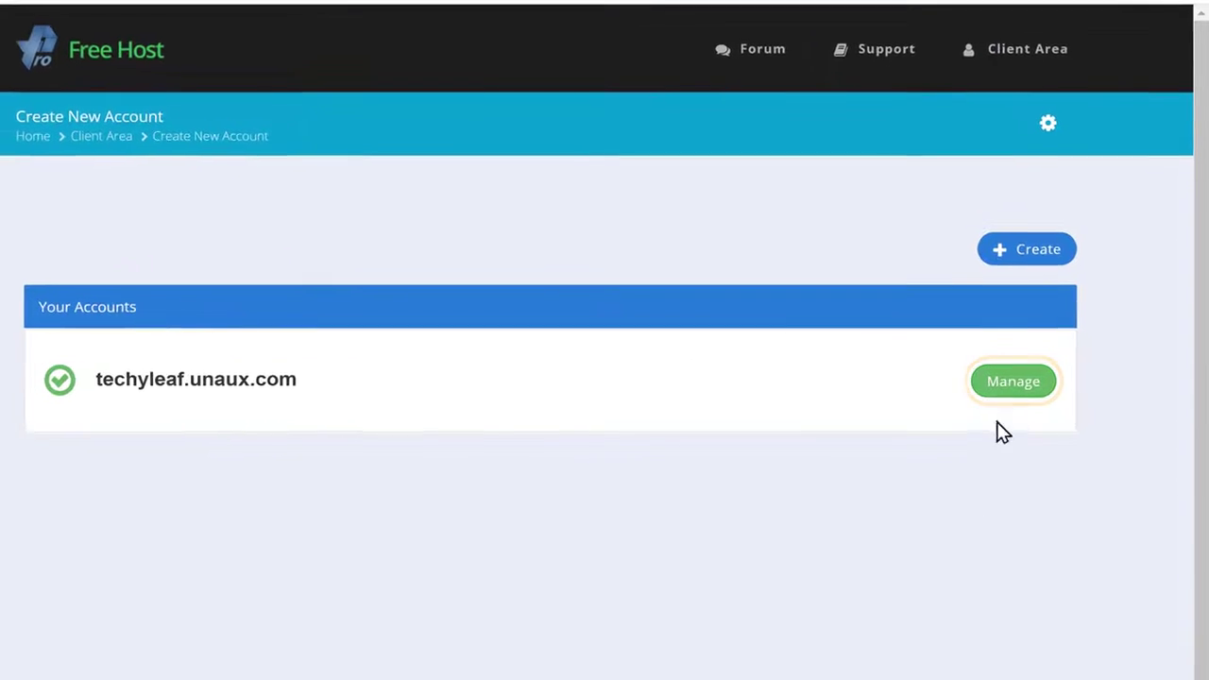
Open VistaPanel for techyleaf.unaux.com and launch the Softaculous Apps Installer under Software
left_click(1007, 395)
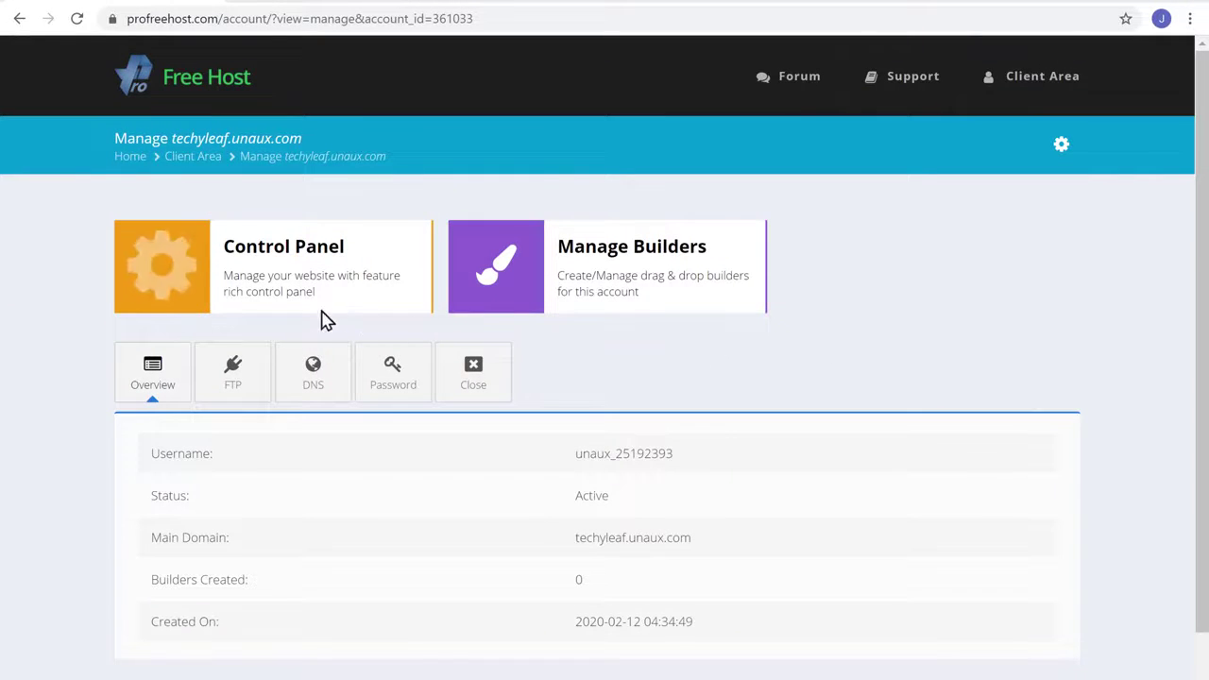
left_click(276, 311)
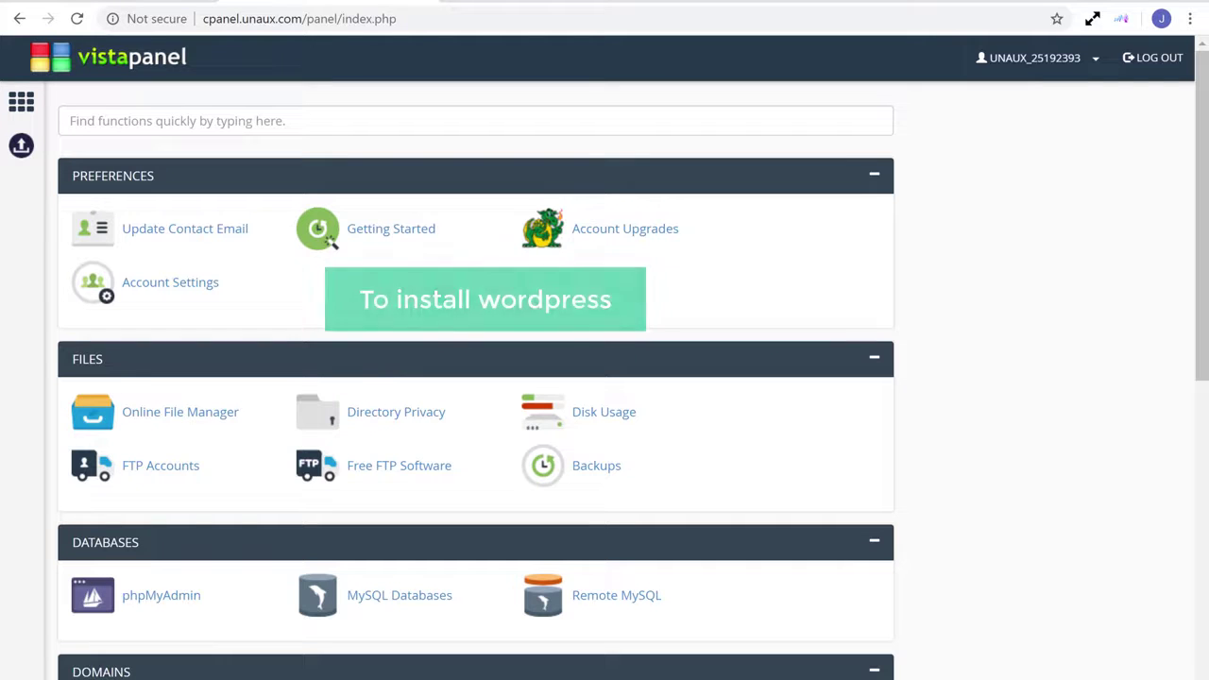
scroll(605, 378, "down", 5)
scroll(472, 377, "down", 1)
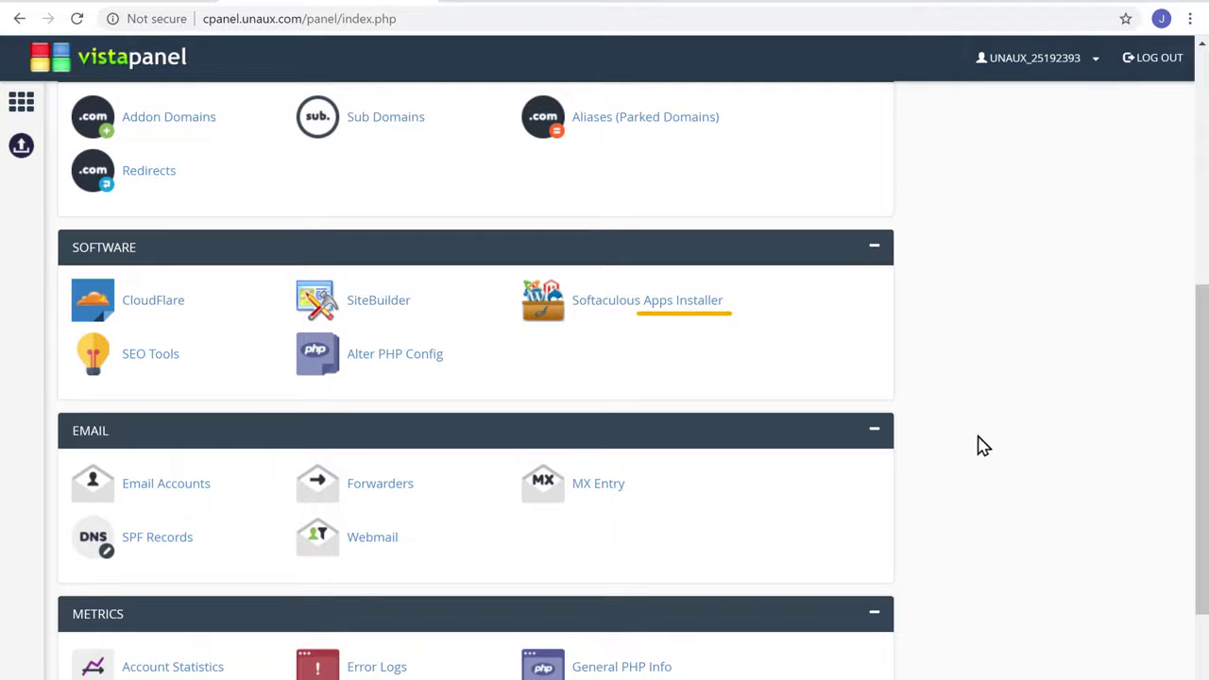
left_click(659, 312)
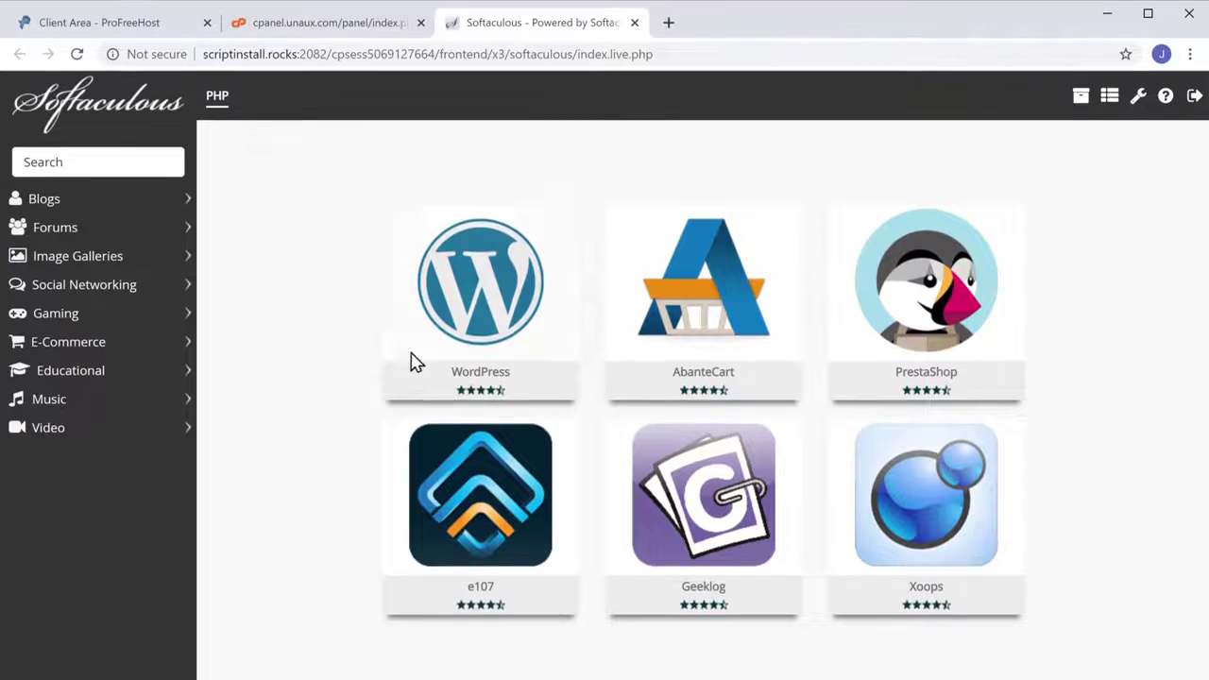
Enter an admin username and password and install WordPress on techyleaf.unaux.com
mouse_move(432, 346)
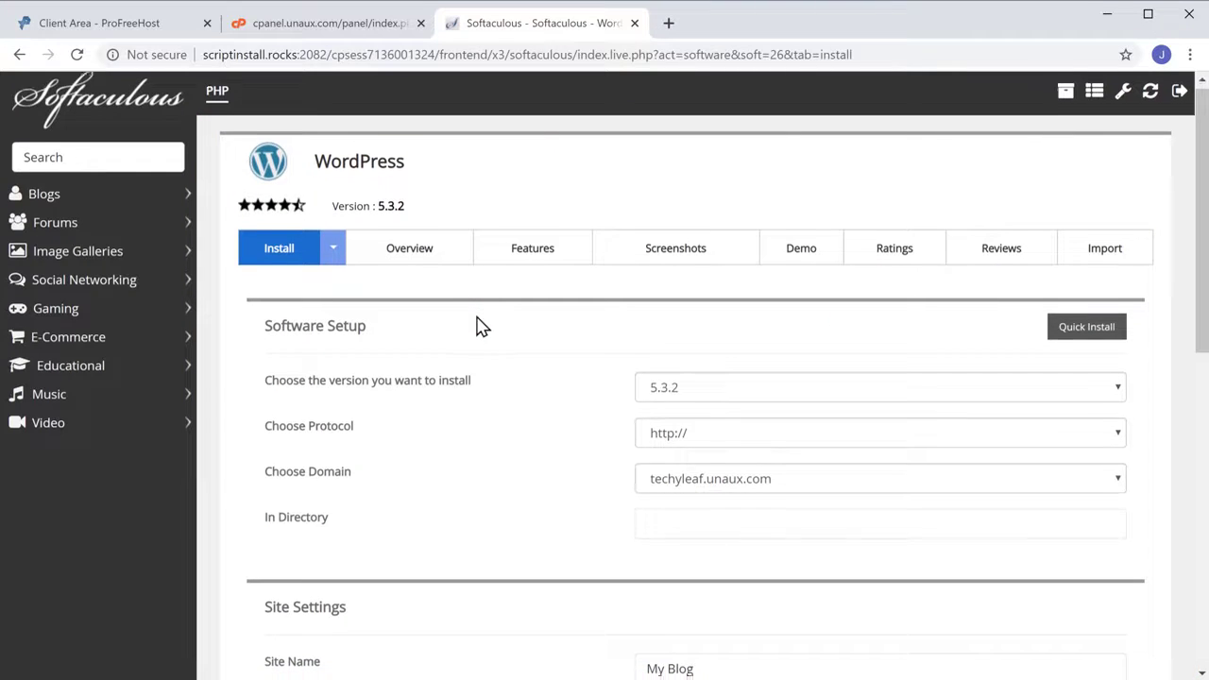
scroll(477, 326, "down", 4)
scroll(477, 326, "down", 2)
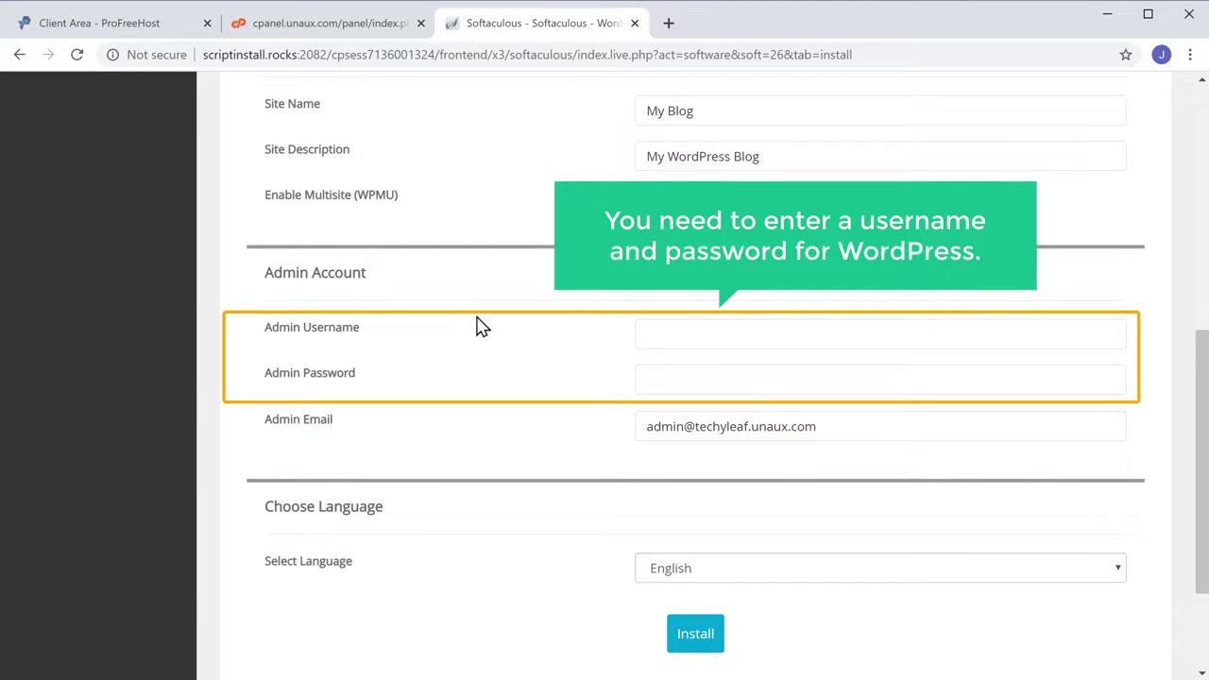
left_click(654, 335)
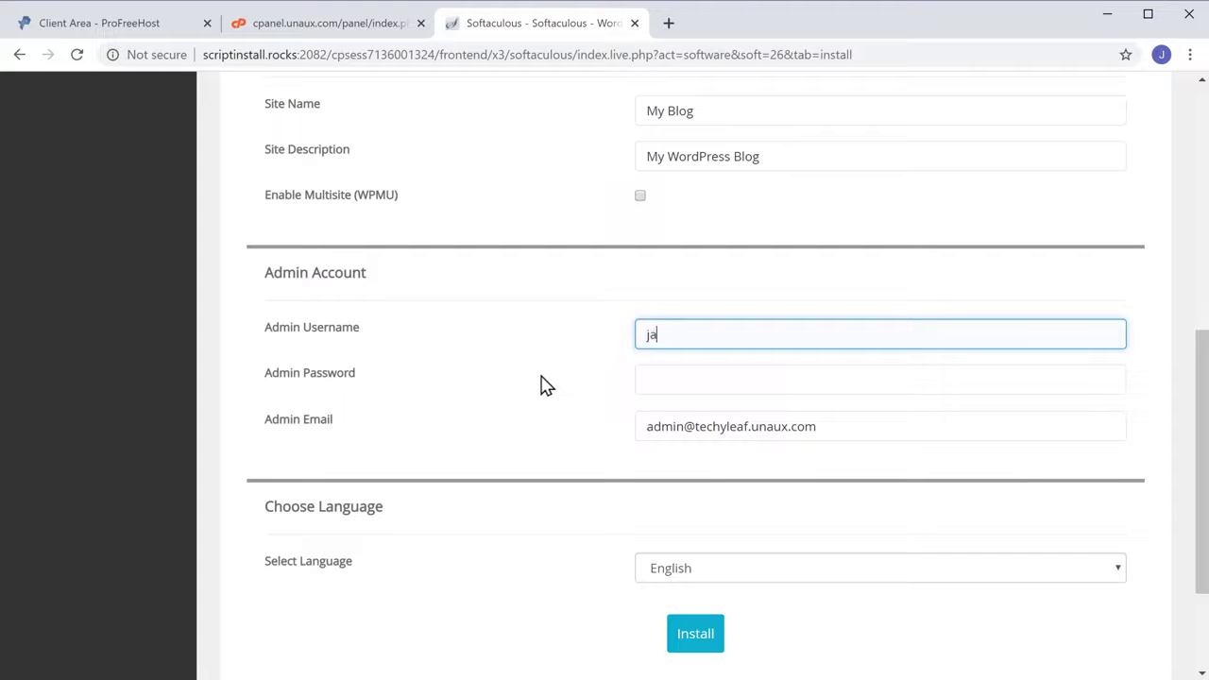
key("Tab")
type("j")
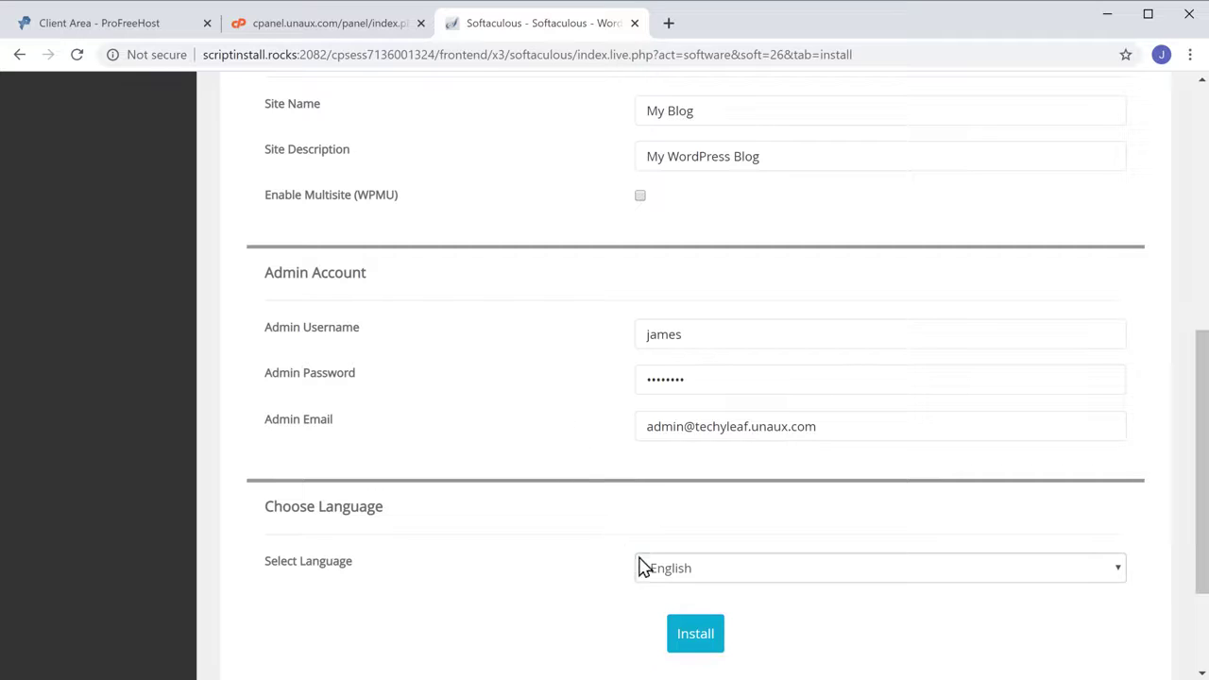
left_click(693, 648)
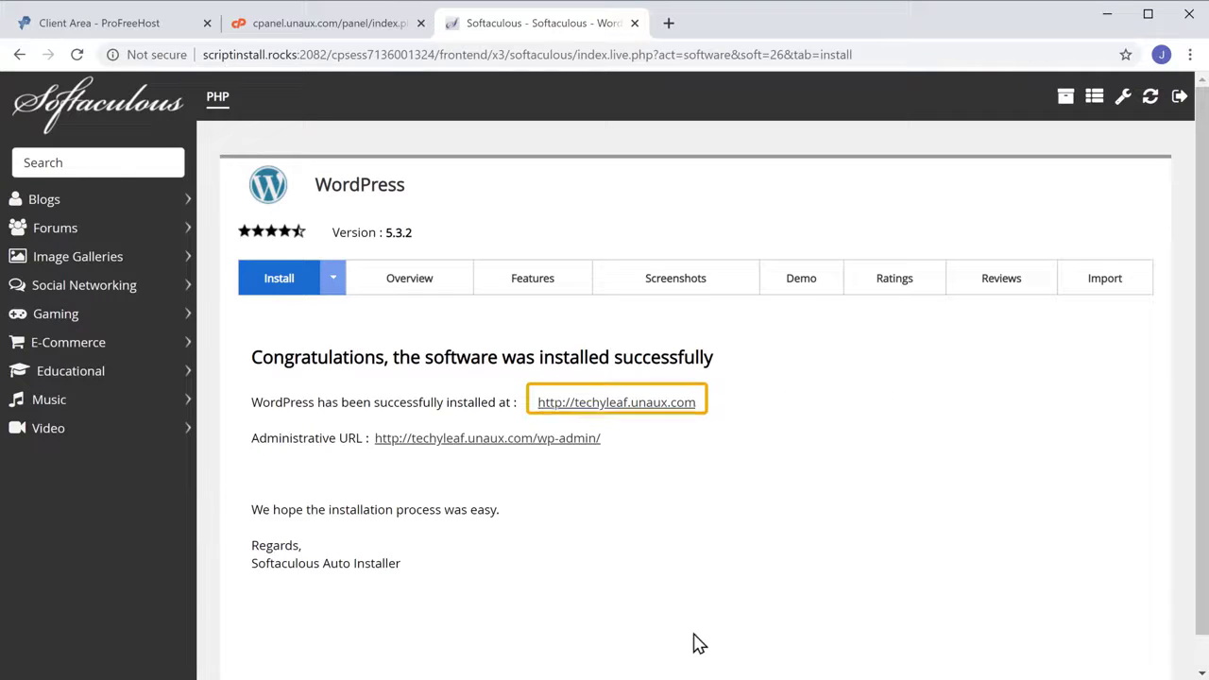
Open the installed Techyleaf site in a new tab, then load techyleaf.unaux.com/wp-admin
left_click(635, 406)
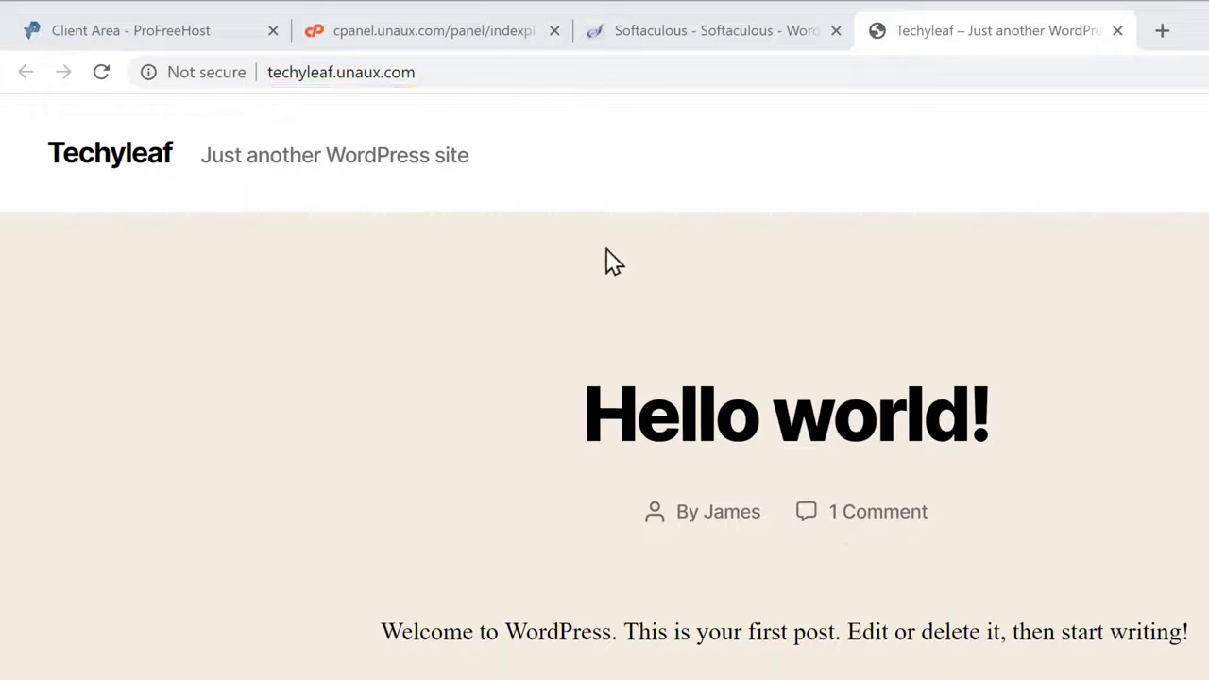
left_click(441, 73)
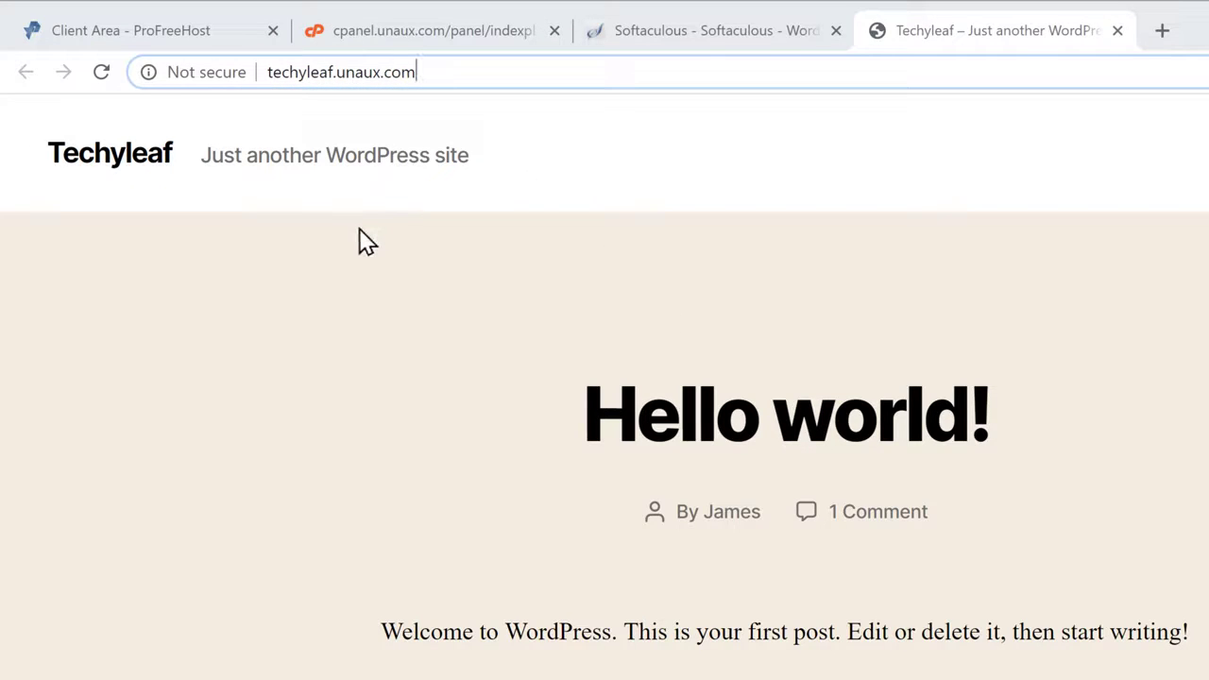
type("/wp-admin")
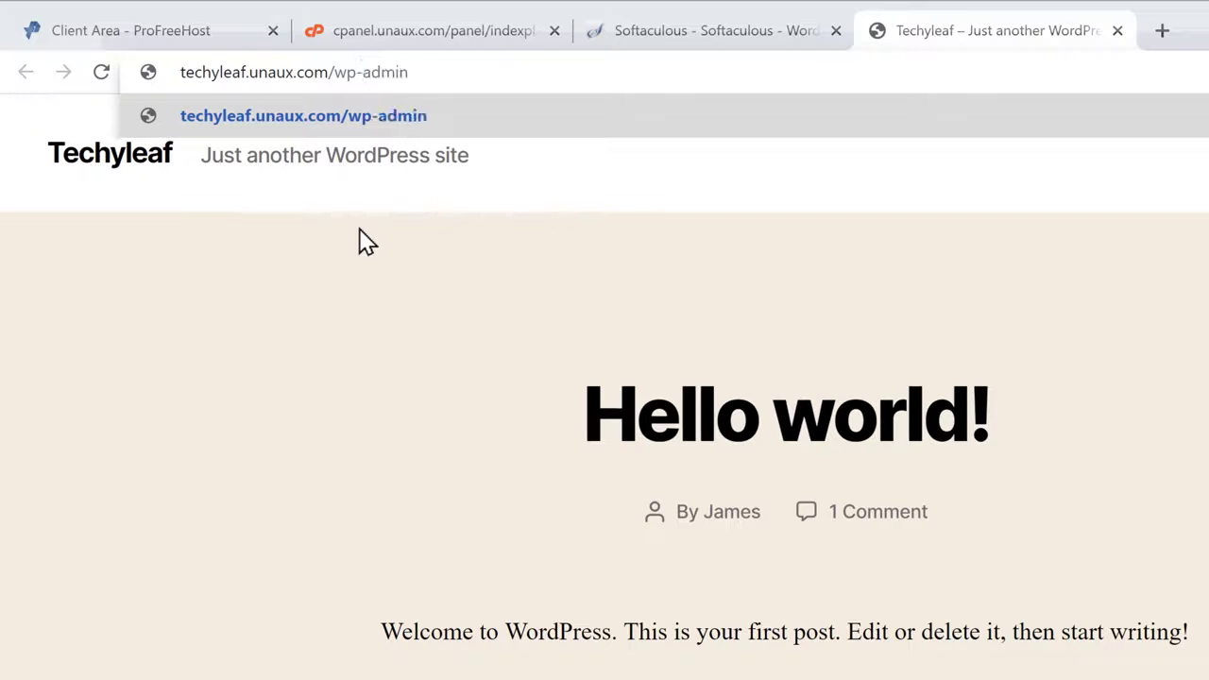
key("Return")
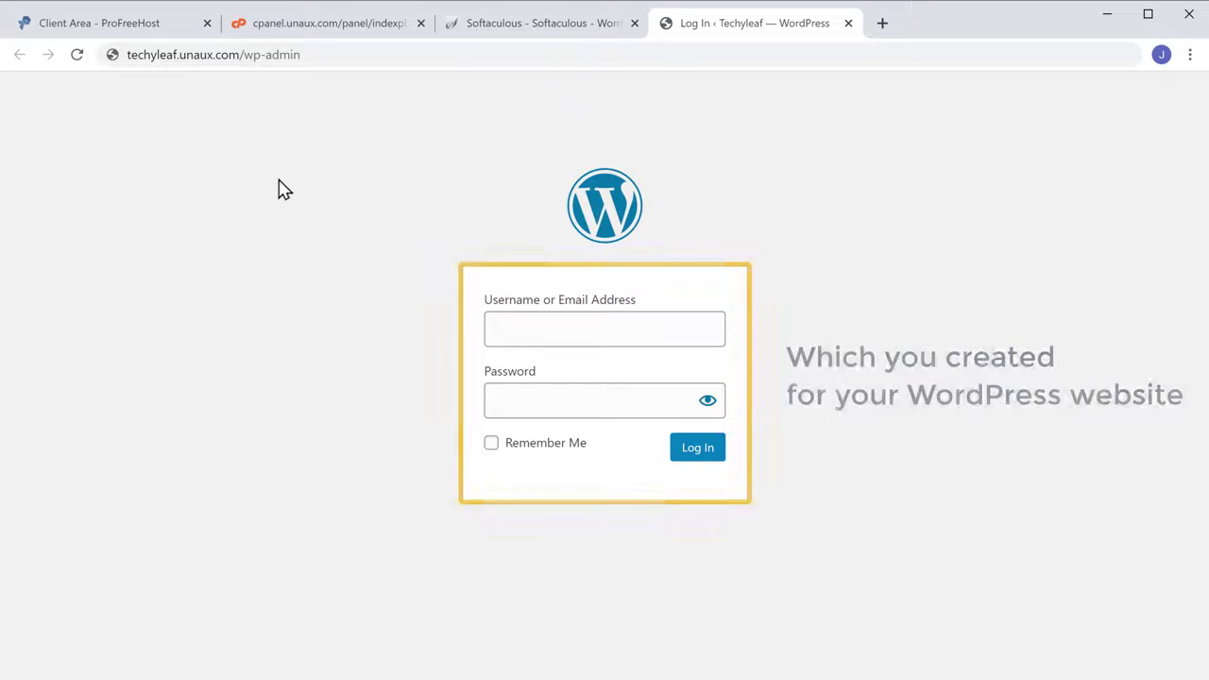
Log in to the Techyleaf WordPress admin with the admin username and password
left_click(520, 326)
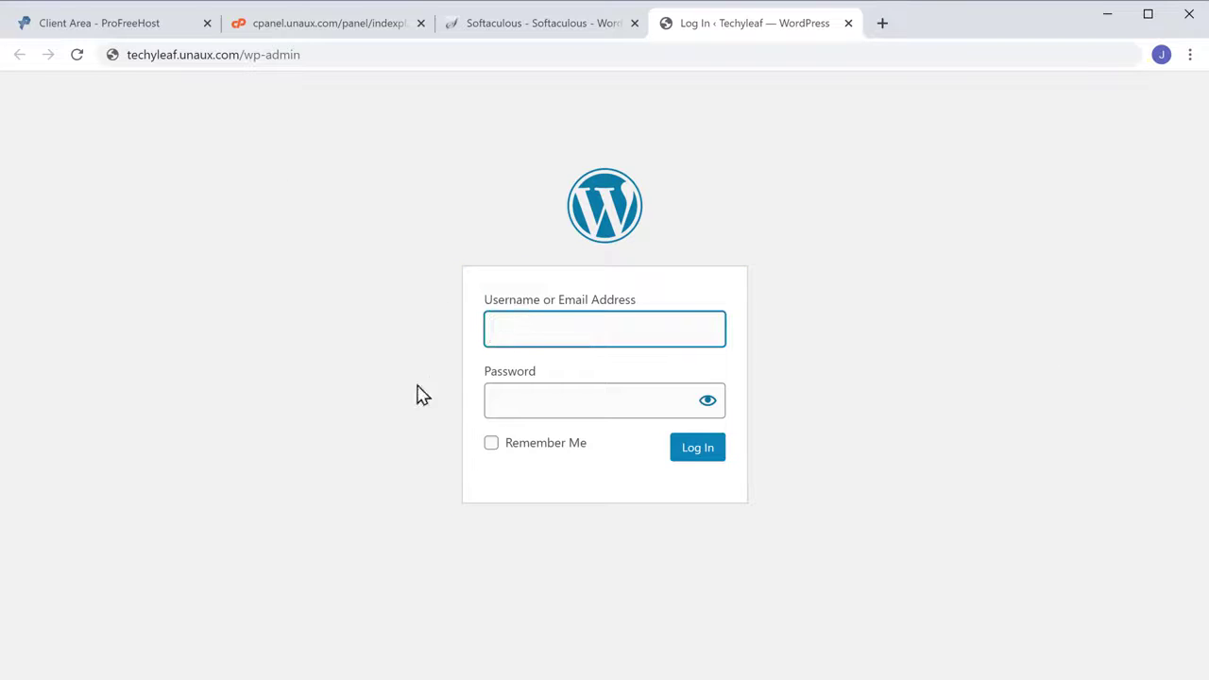
type("james")
key("Tab")
type("•••••")
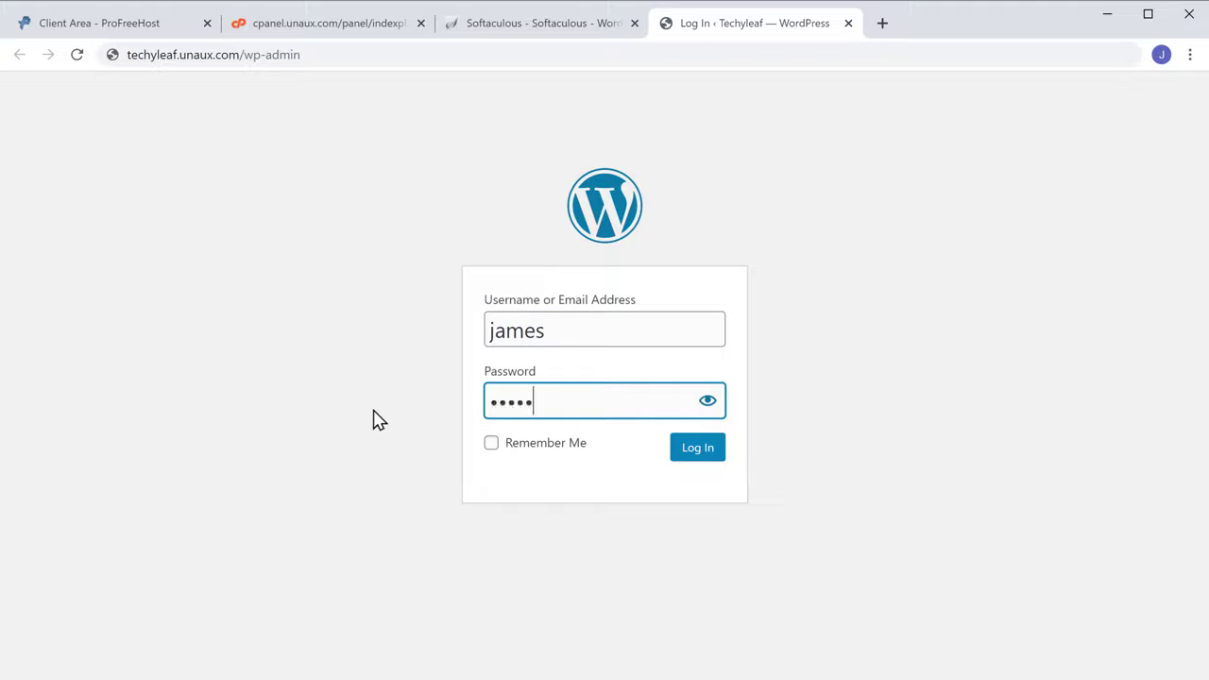
type("•••")
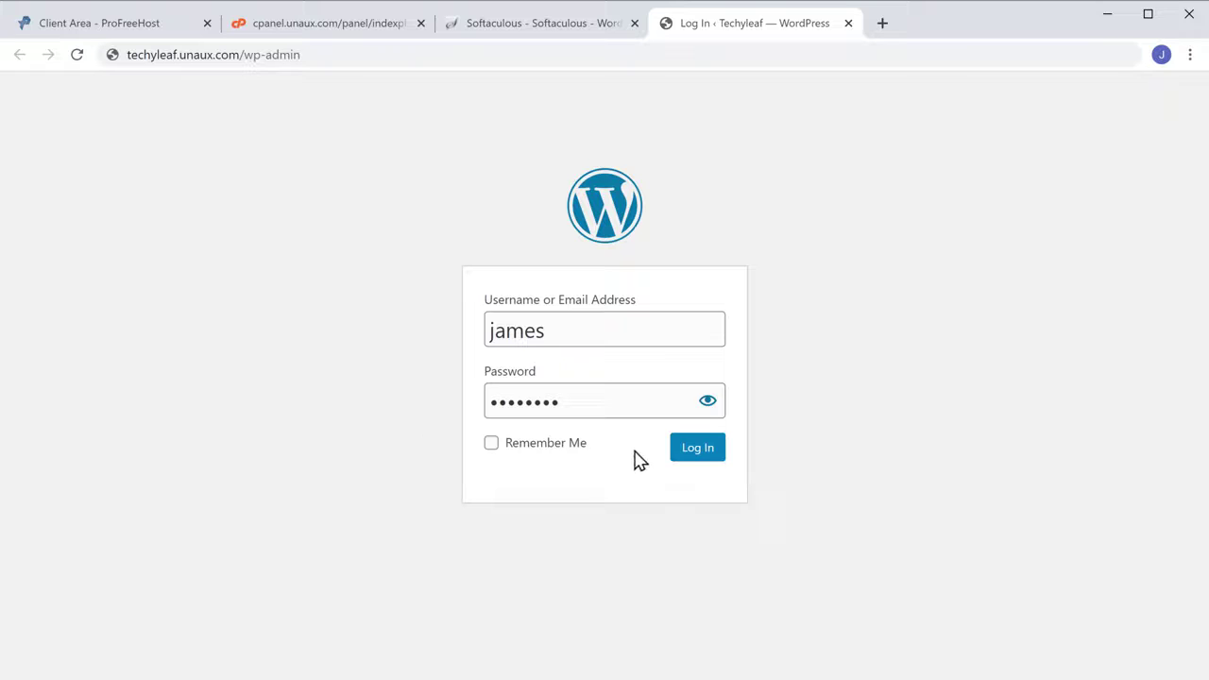
left_click(694, 463)
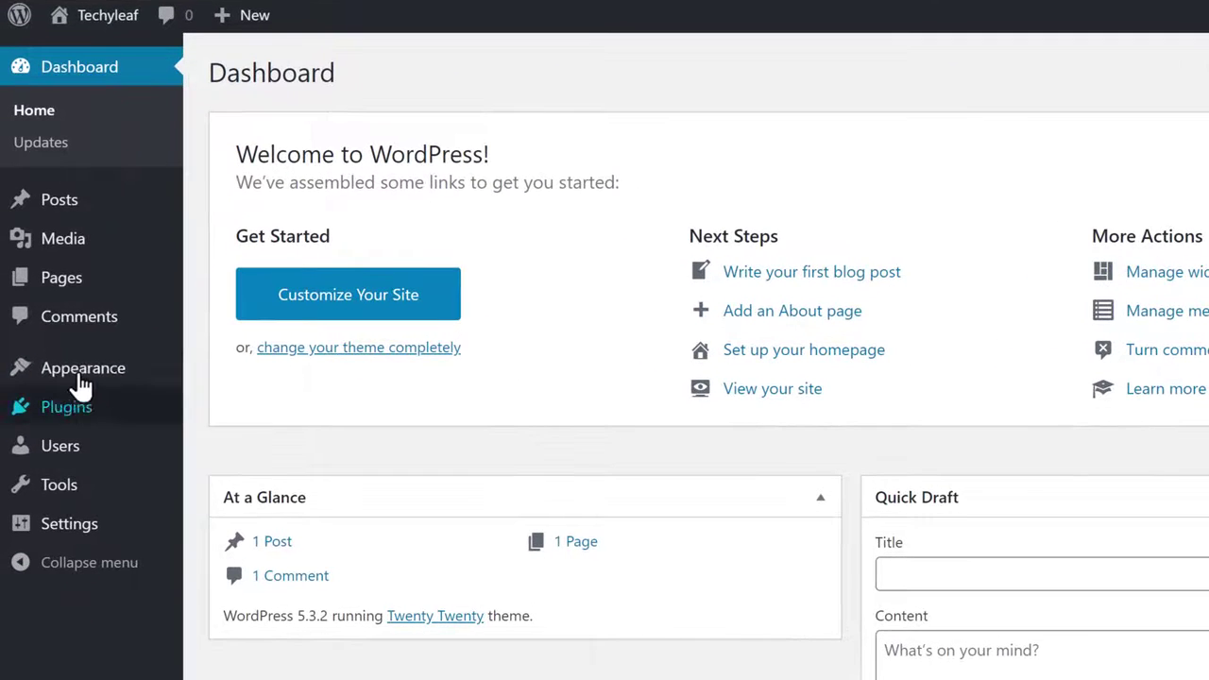
Find Astra under Appearance > Themes > Add New, install it and activate it
mouse_move(57, 368)
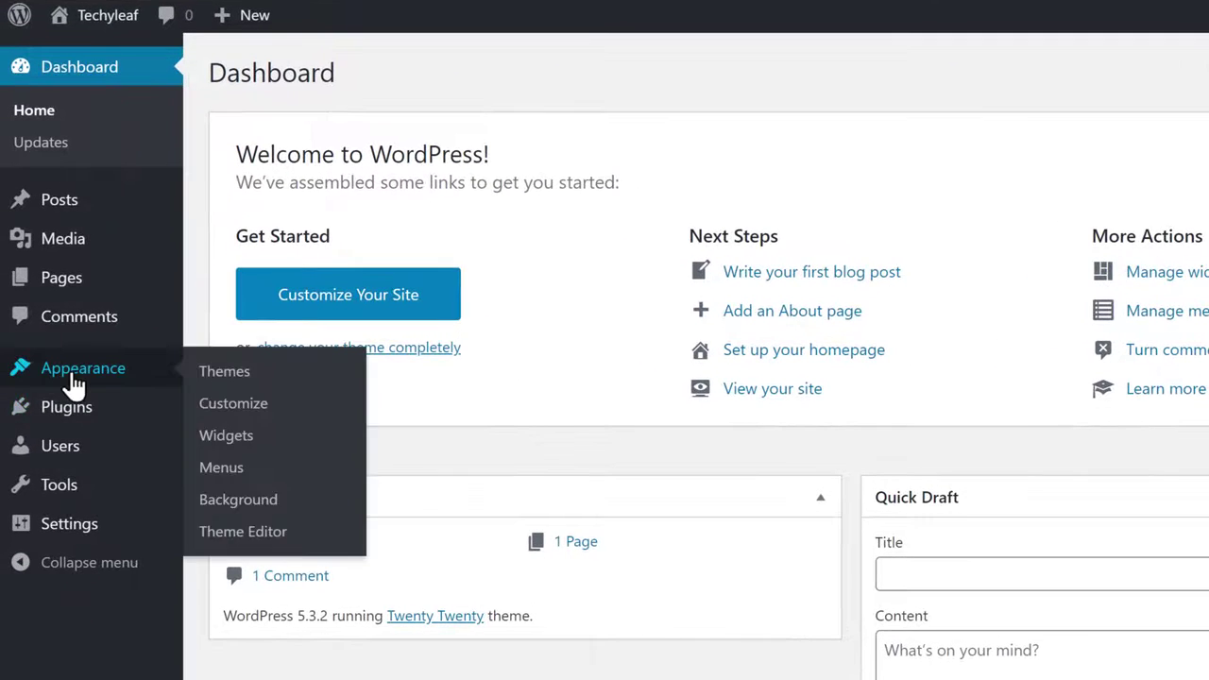
left_click(236, 376)
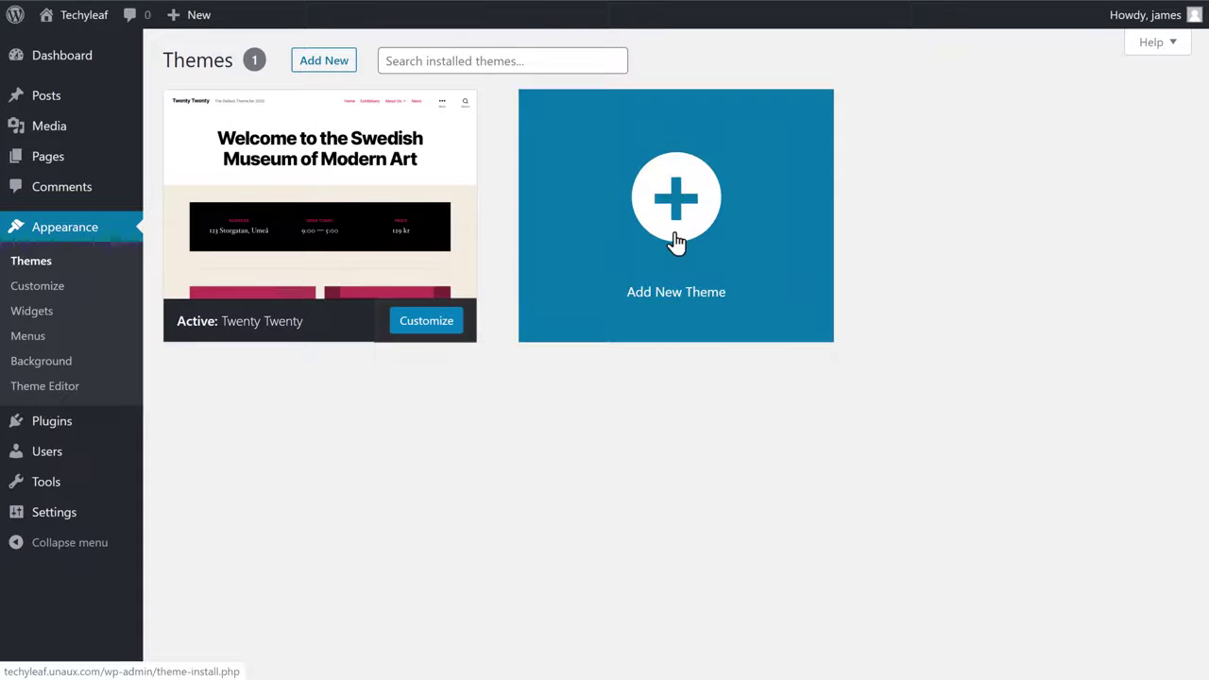
left_click(675, 238)
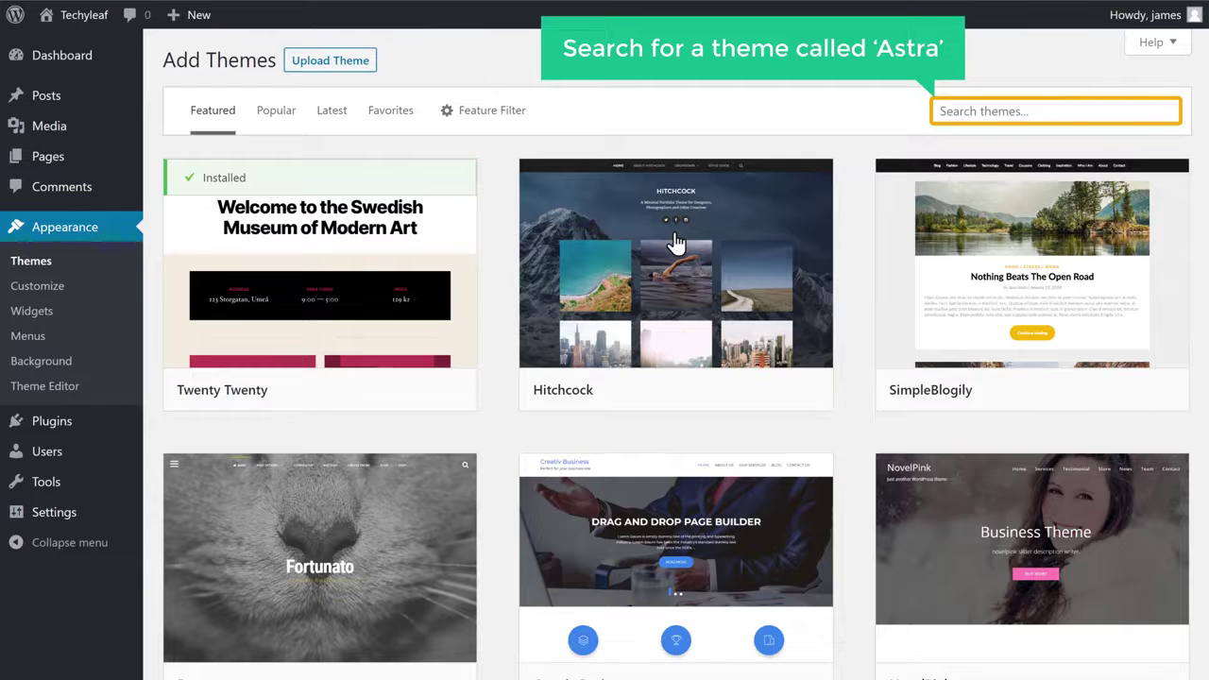
left_click(977, 110)
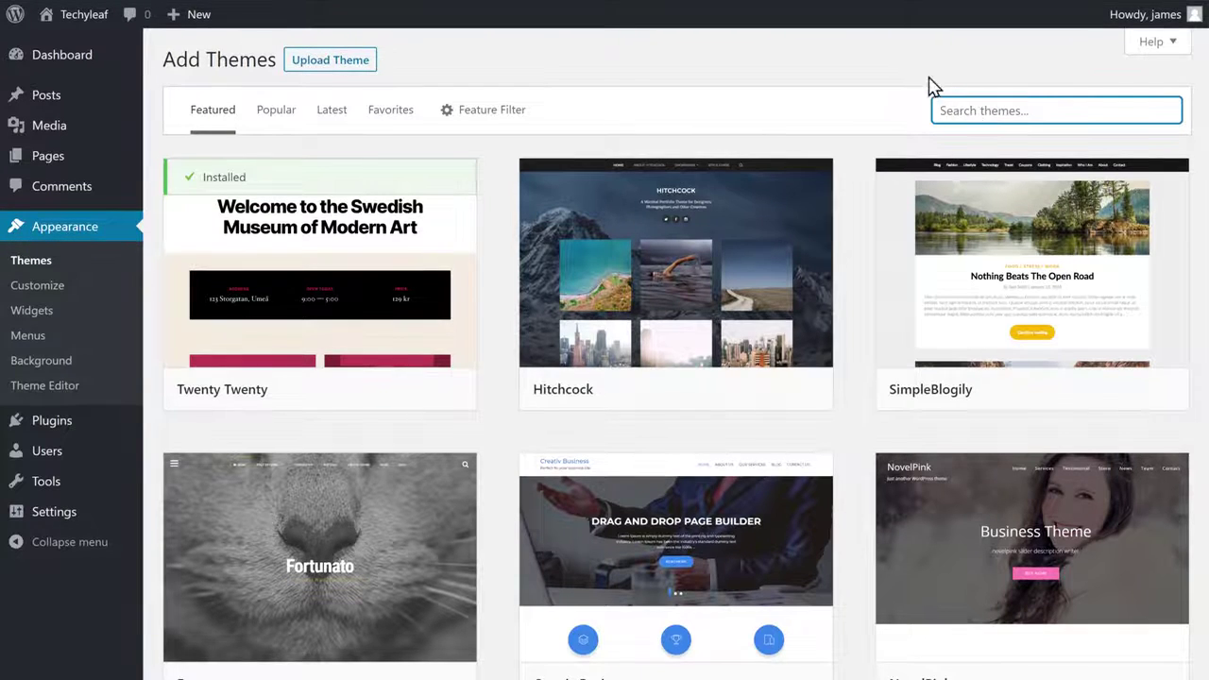
type("Astra")
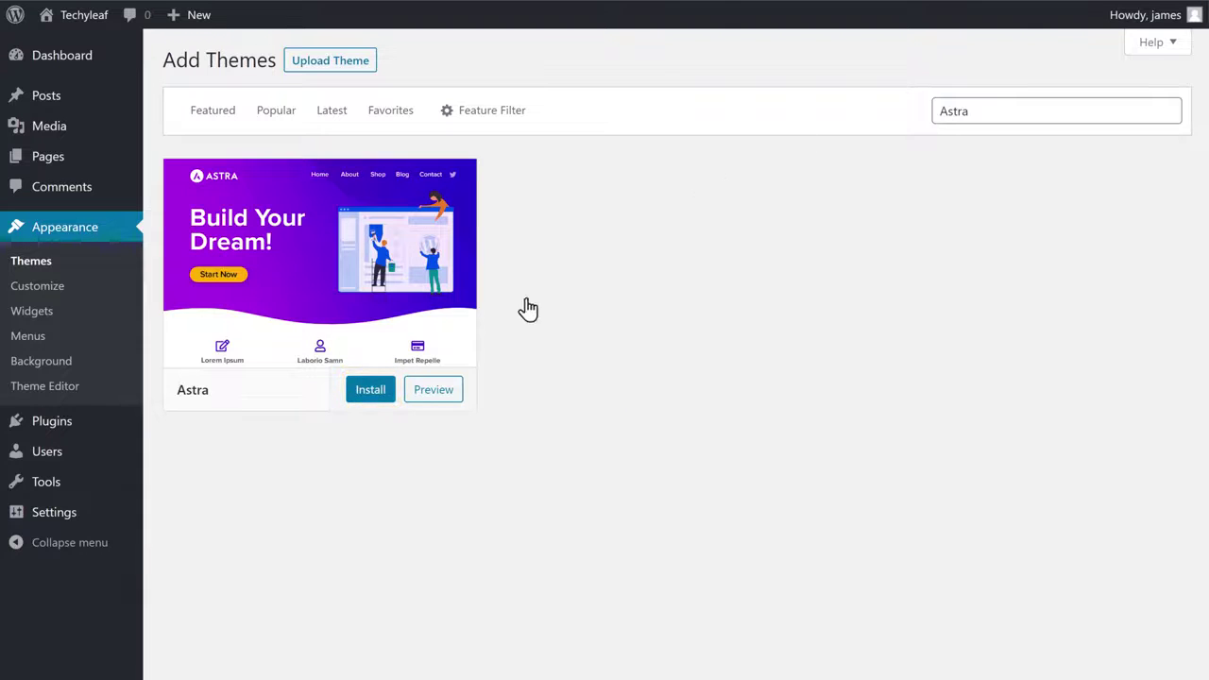
left_click(367, 400)
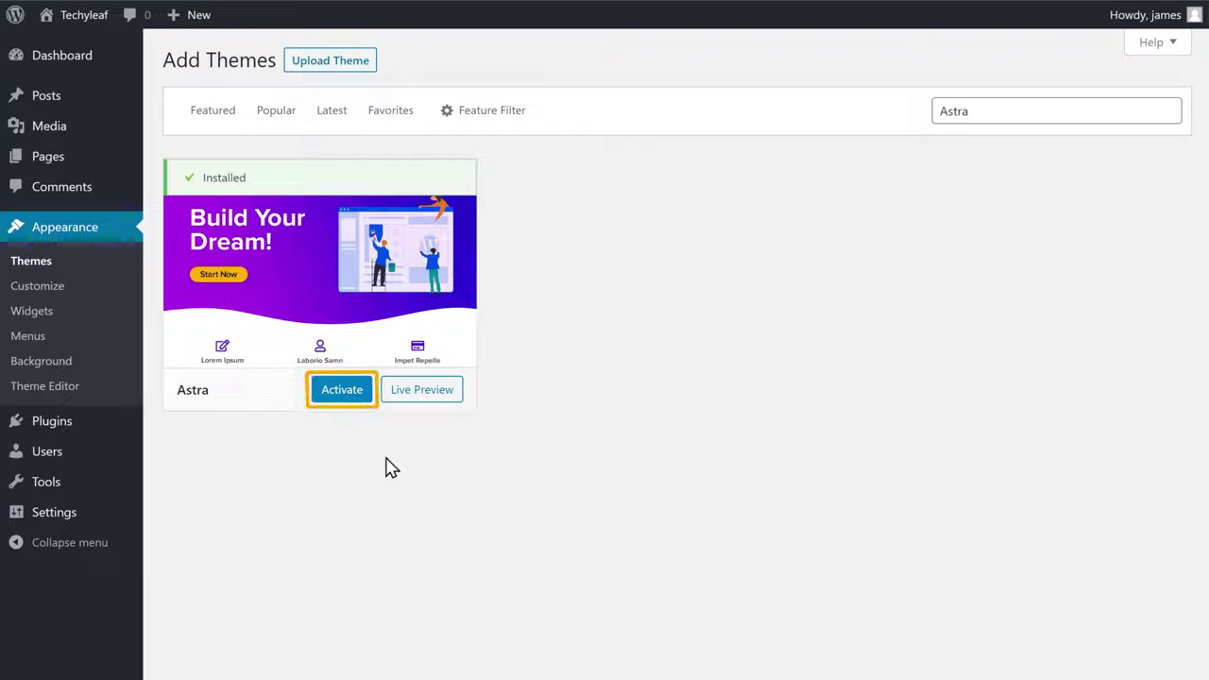
left_click(342, 390)
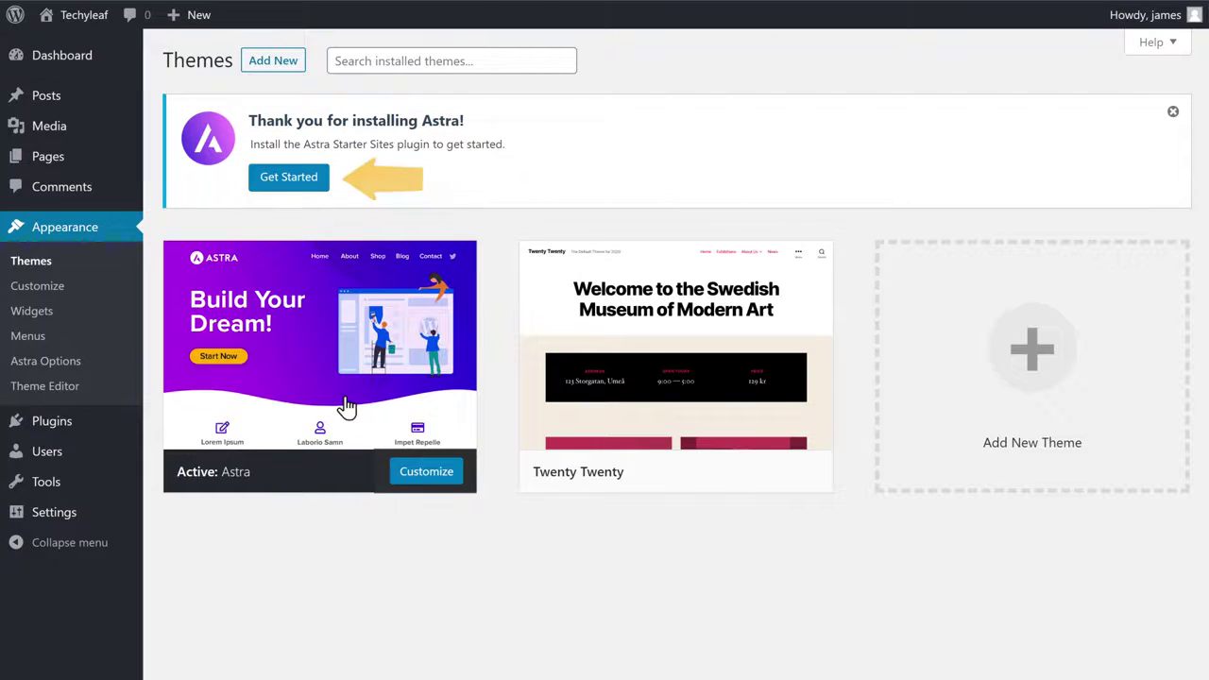
Start the Astra Starter Sites setup with Elementor and preview the Digital Agency template
left_click(288, 184)
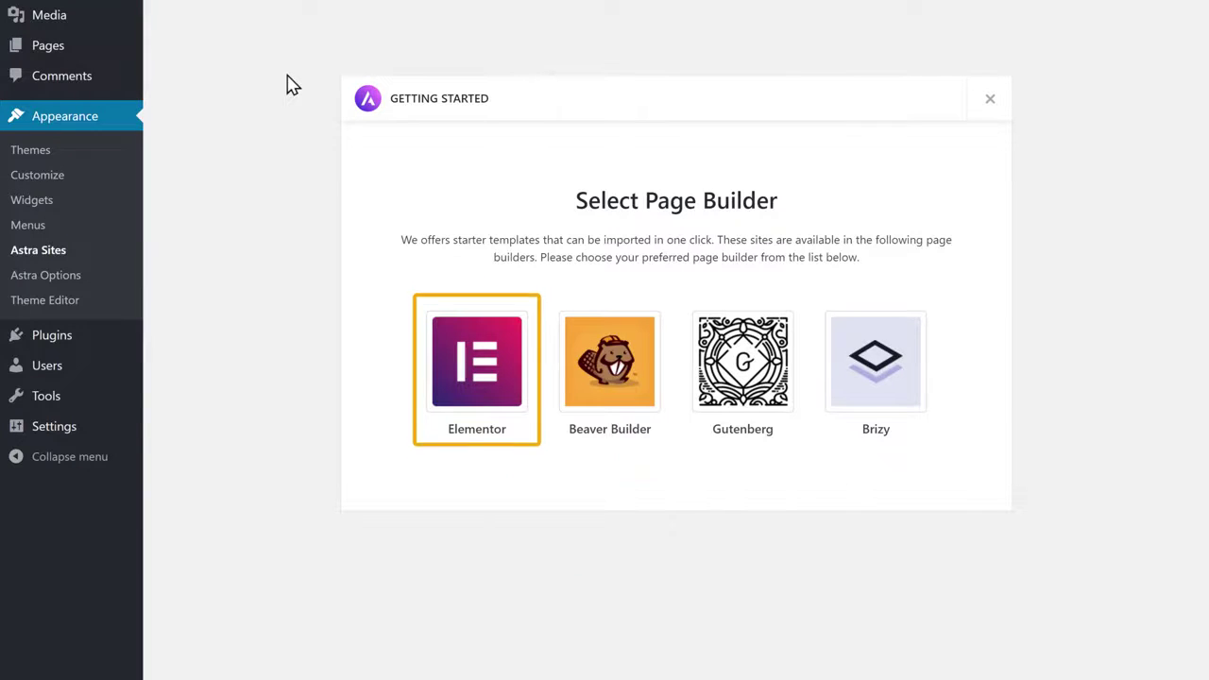
left_click(481, 378)
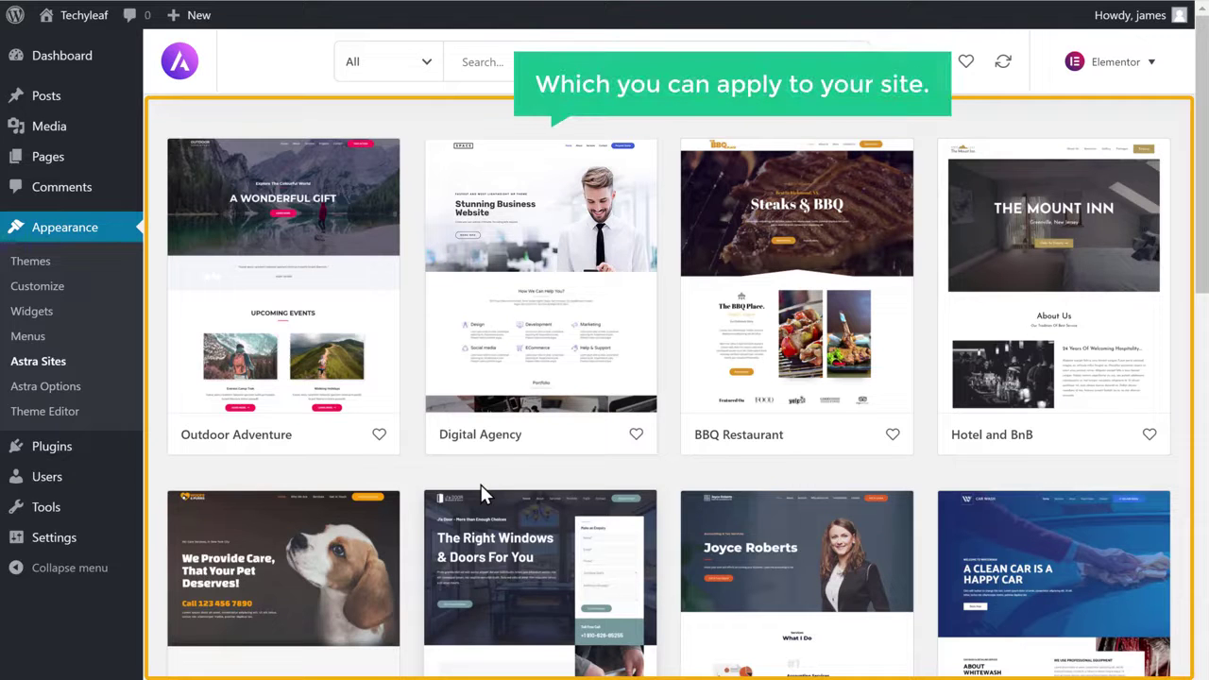
scroll(481, 485, "down", 10)
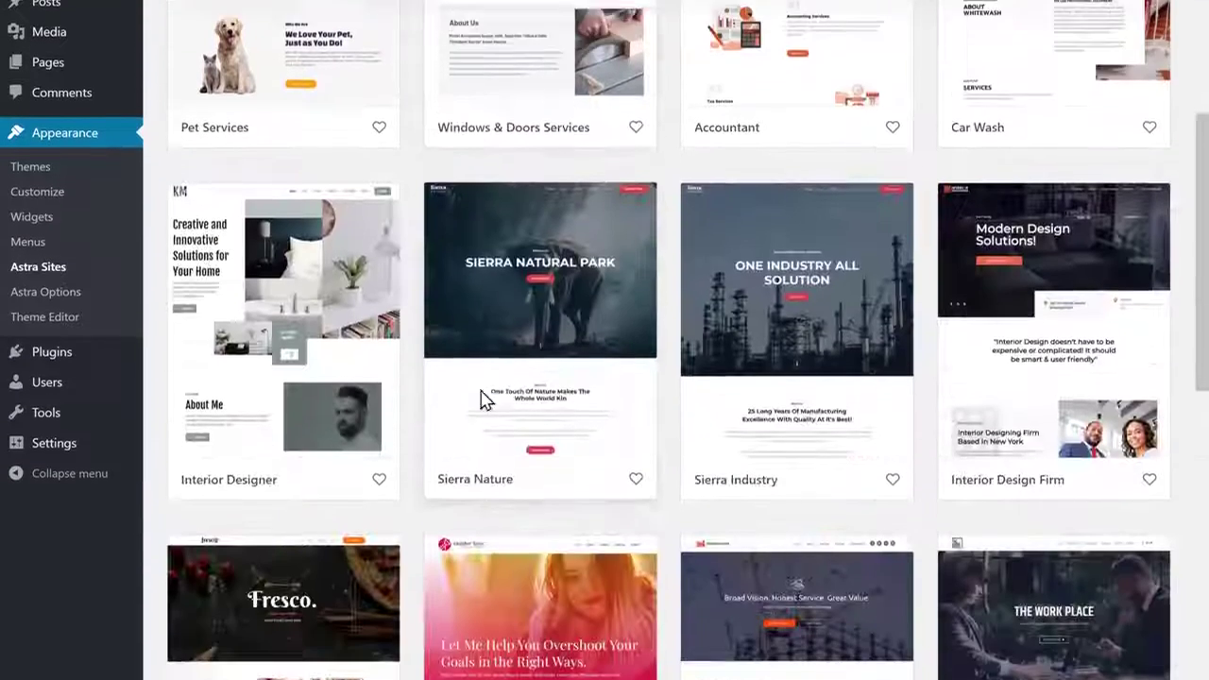
scroll(485, 386, "up", 8)
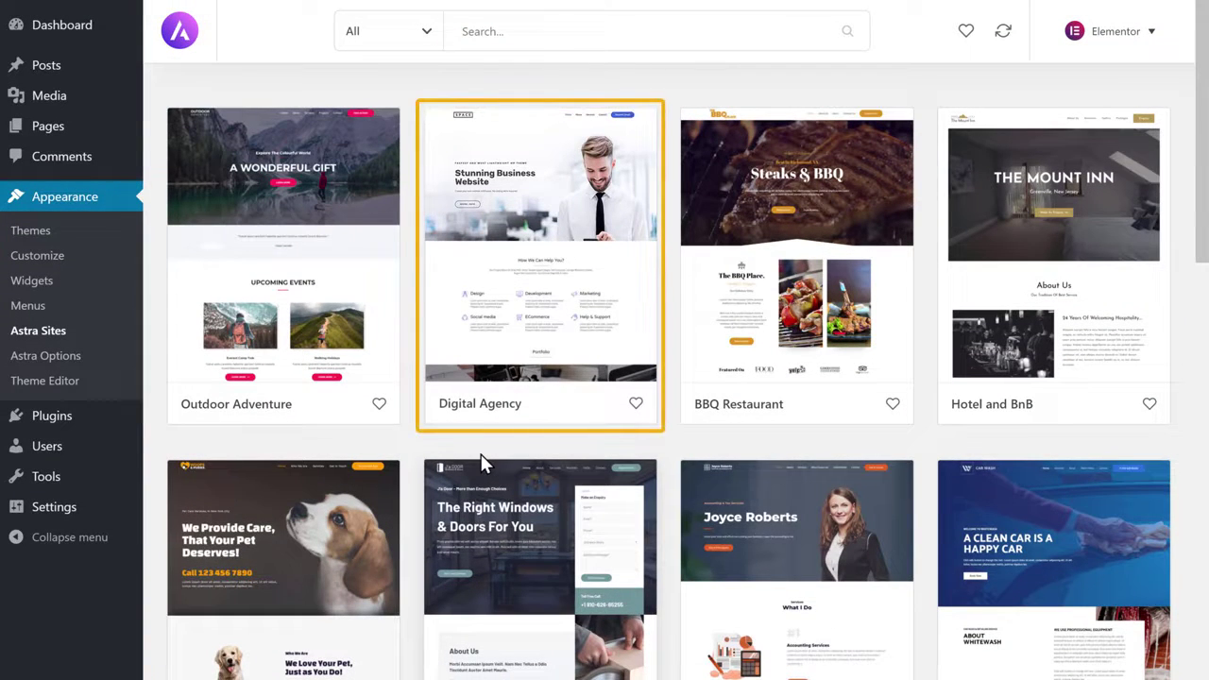
left_click(534, 334)
scroll(532, 331, "down", 1)
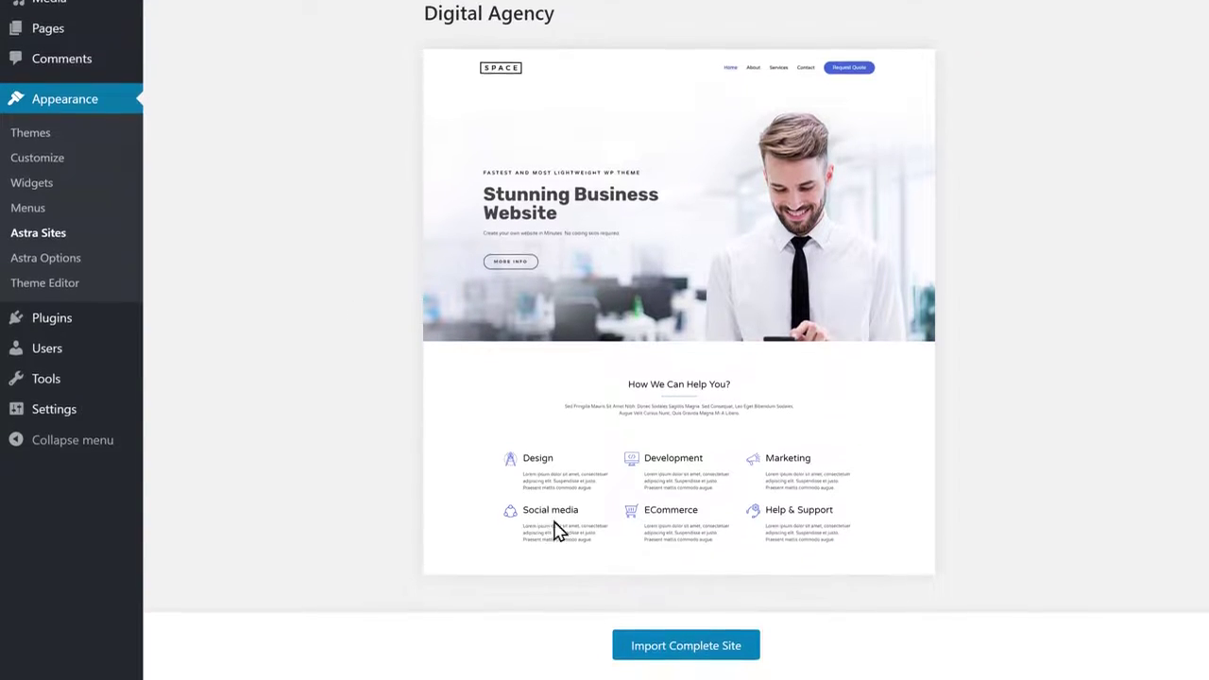
Import the complete Digital Agency site, then view it in the new Techyleaf tab
left_click(675, 652)
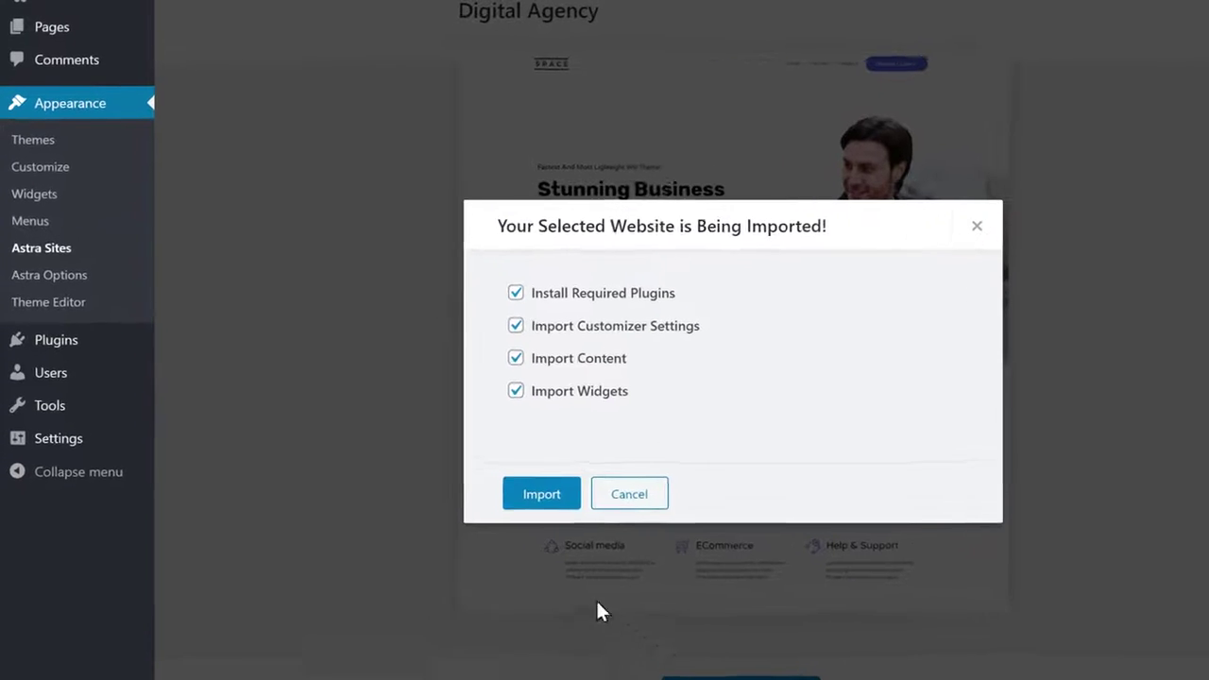
left_click(566, 520)
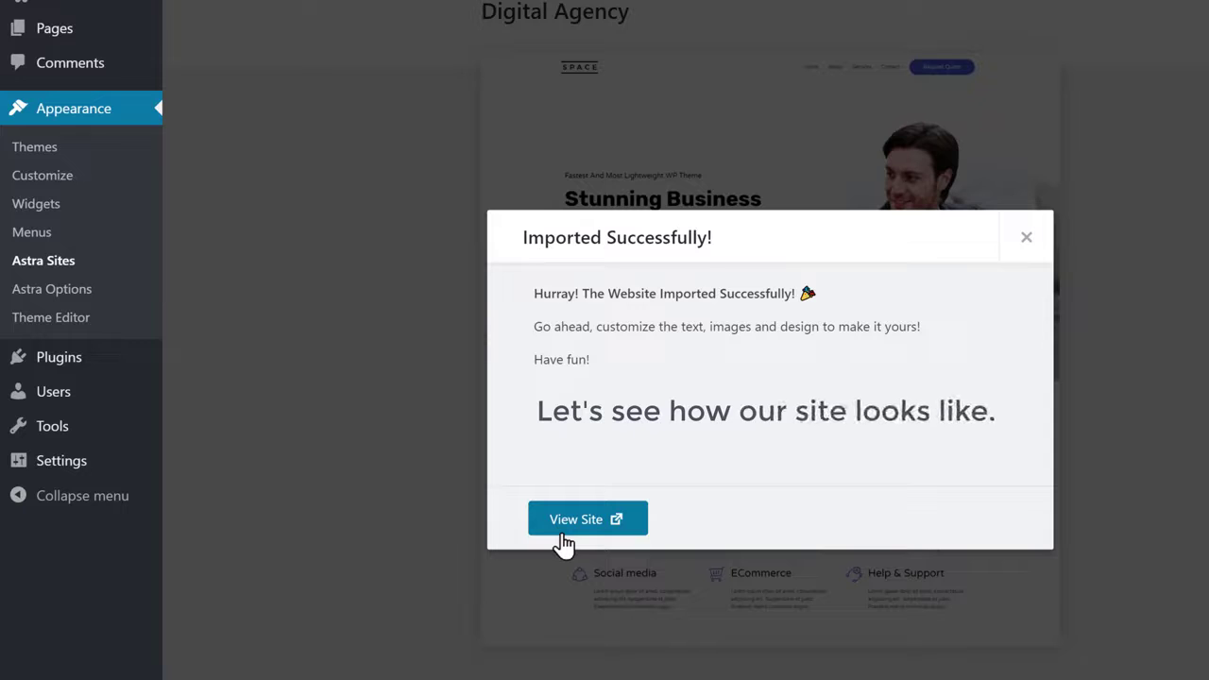
left_click(576, 520)
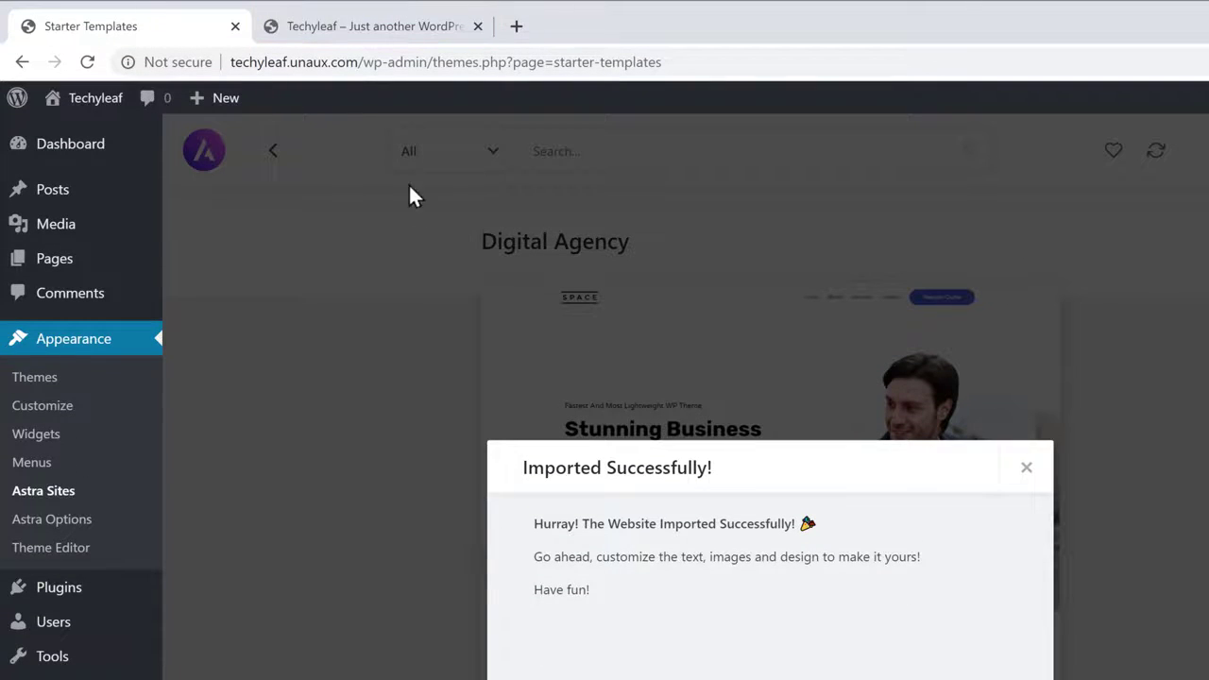
left_click(370, 38)
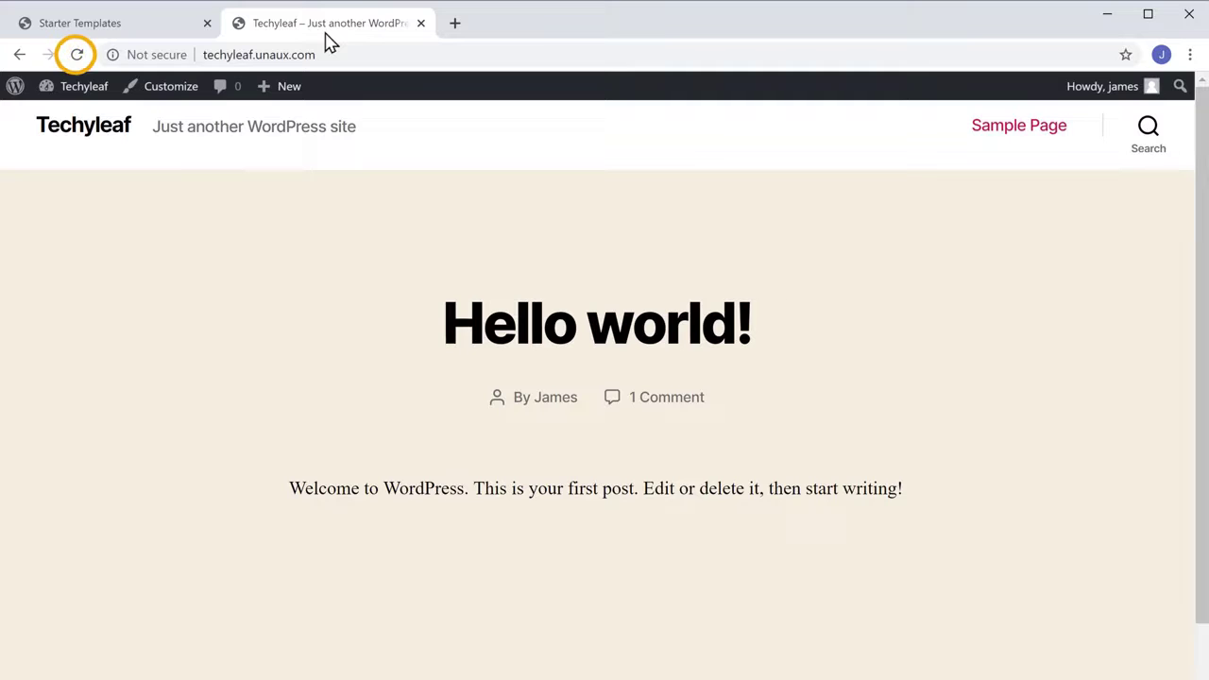
Reload the front page and scroll through the newly imported SPACE agency homepage design
left_click(78, 57)
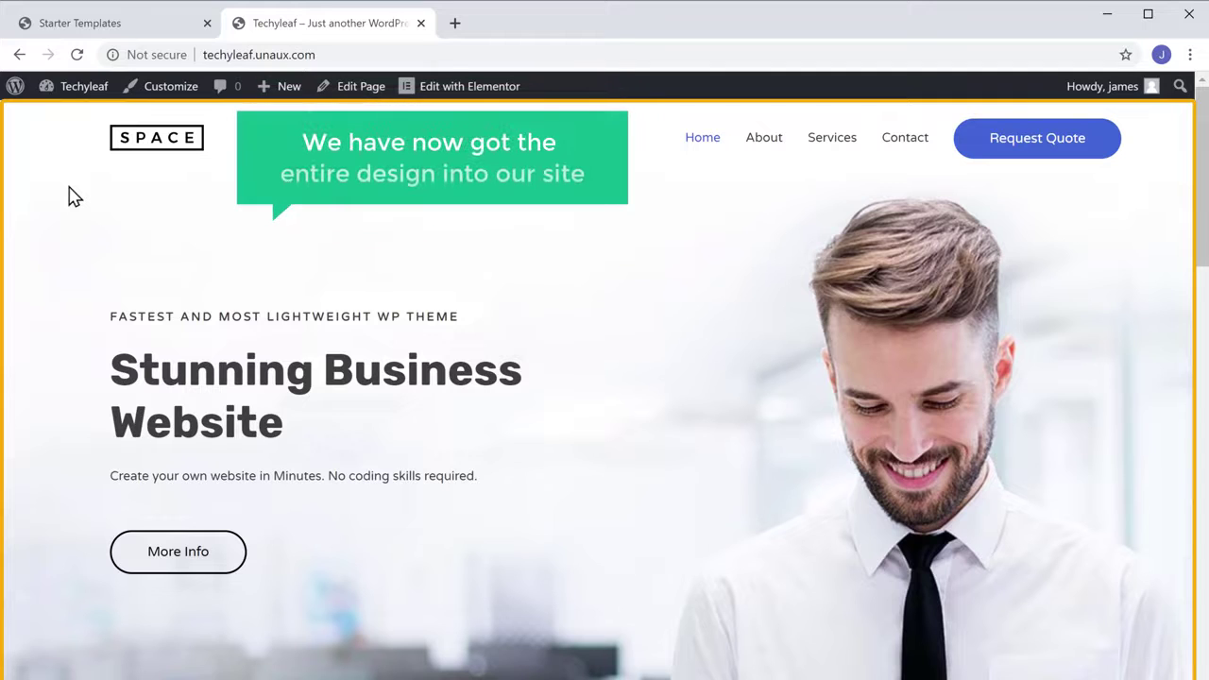
scroll(75, 197, "down", 20)
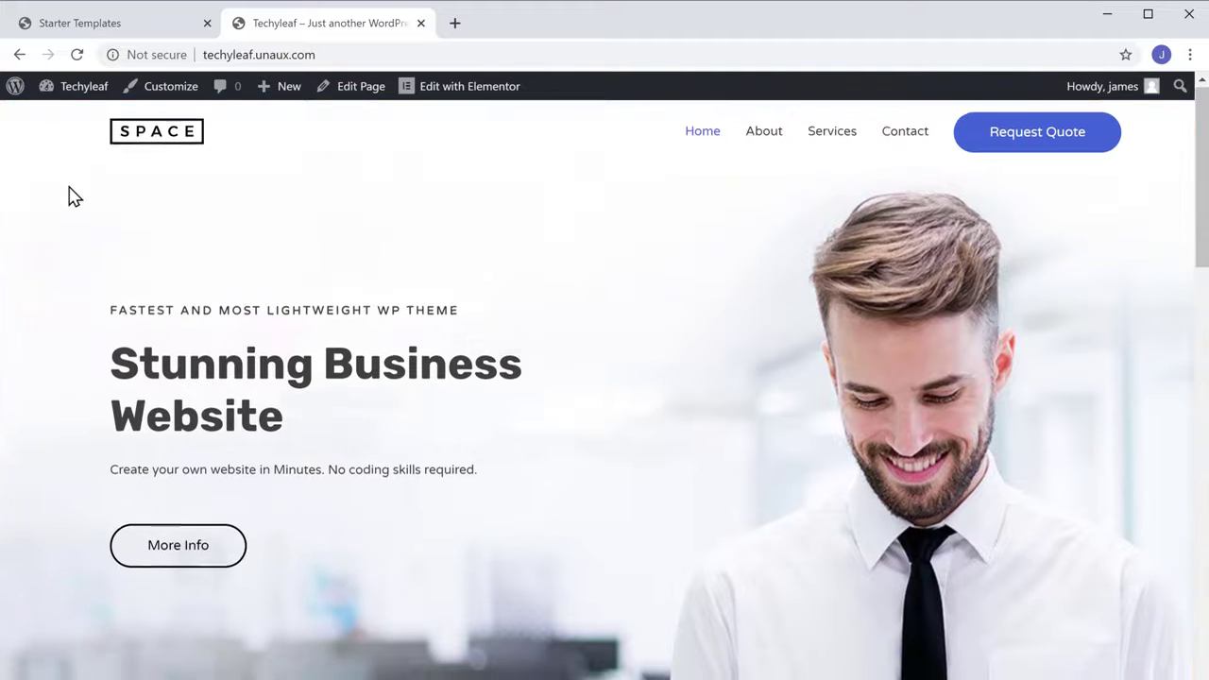
scroll(75, 145, "down", 15)
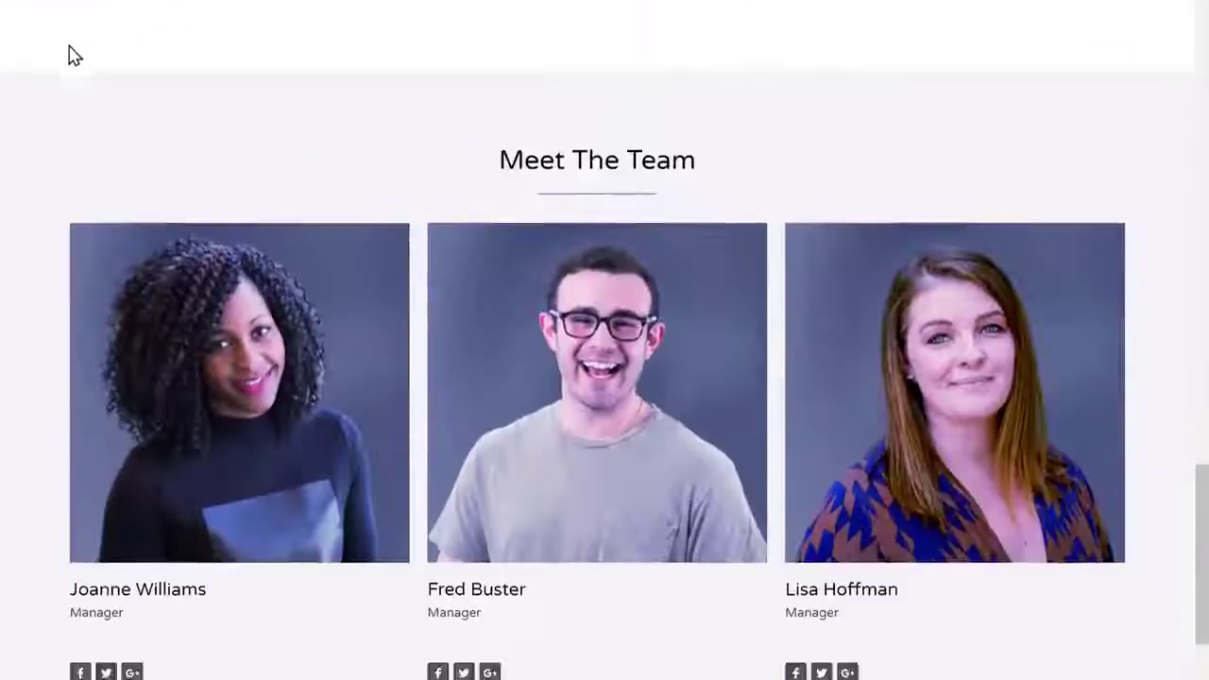
scroll(75, 145, "up", 8)
scroll(69, 42, "up", 20)
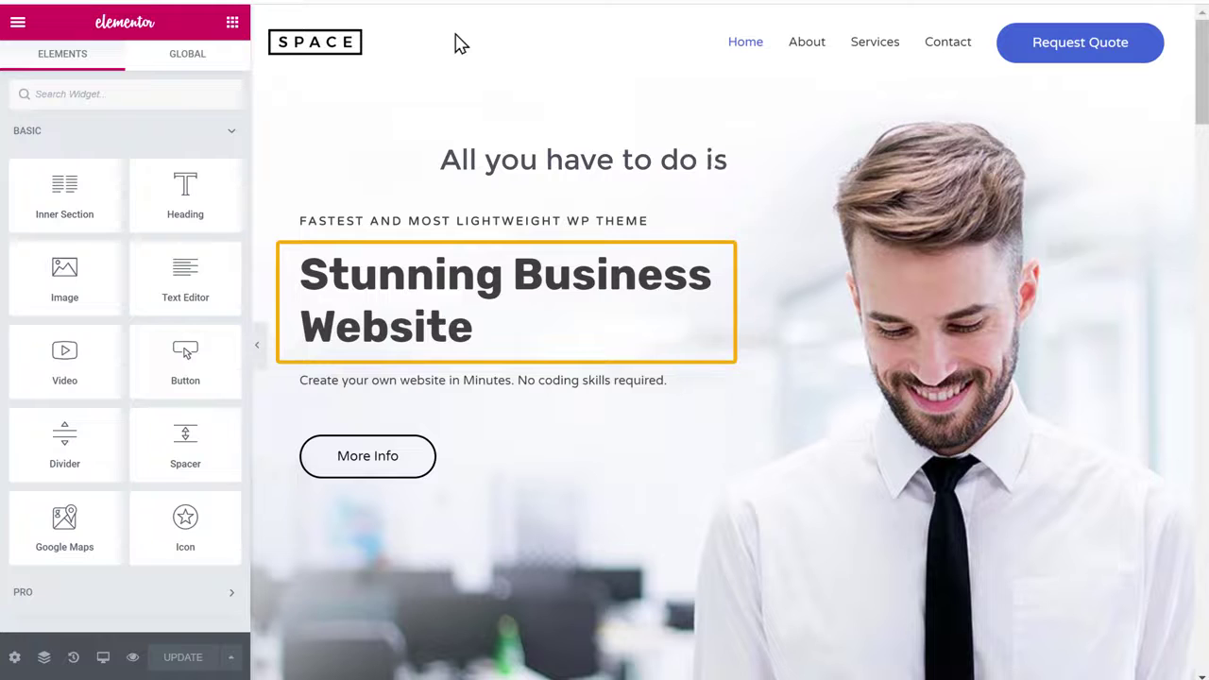
Retitle the hero heading 'Hi, Welcome to my Website' and rename the More Info button WATCH VIDEO
left_click_drag(302, 272, 479, 326)
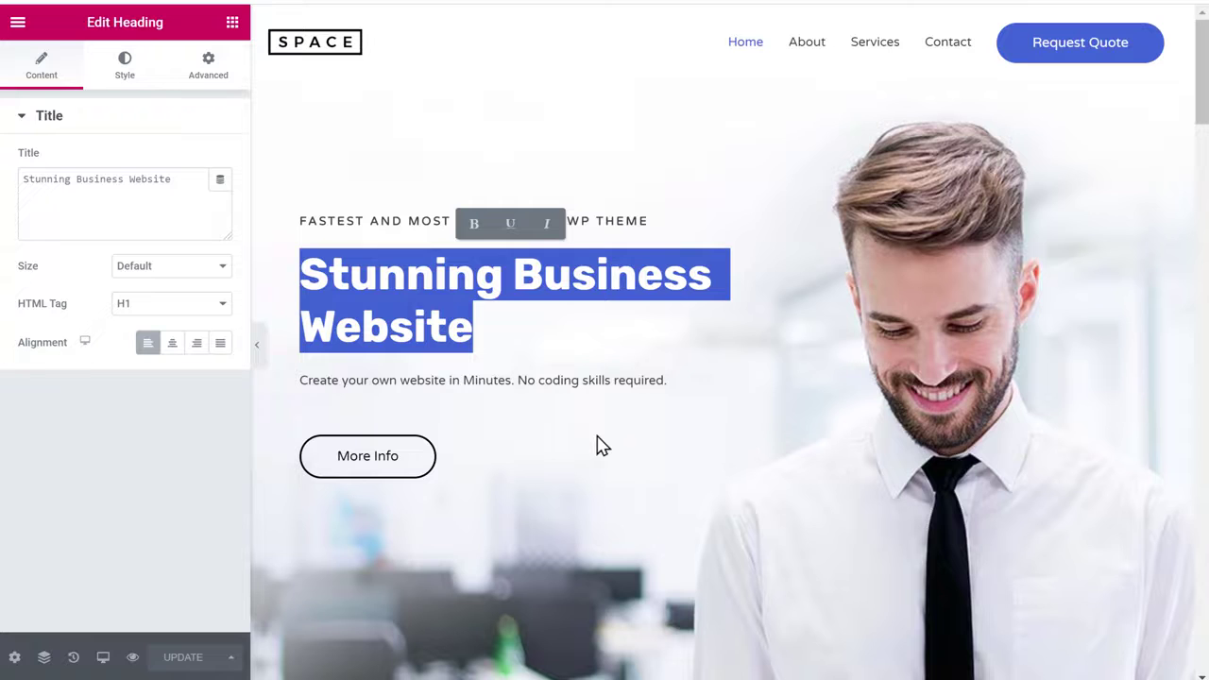
type("Hi, Welcome to my <br>Website")
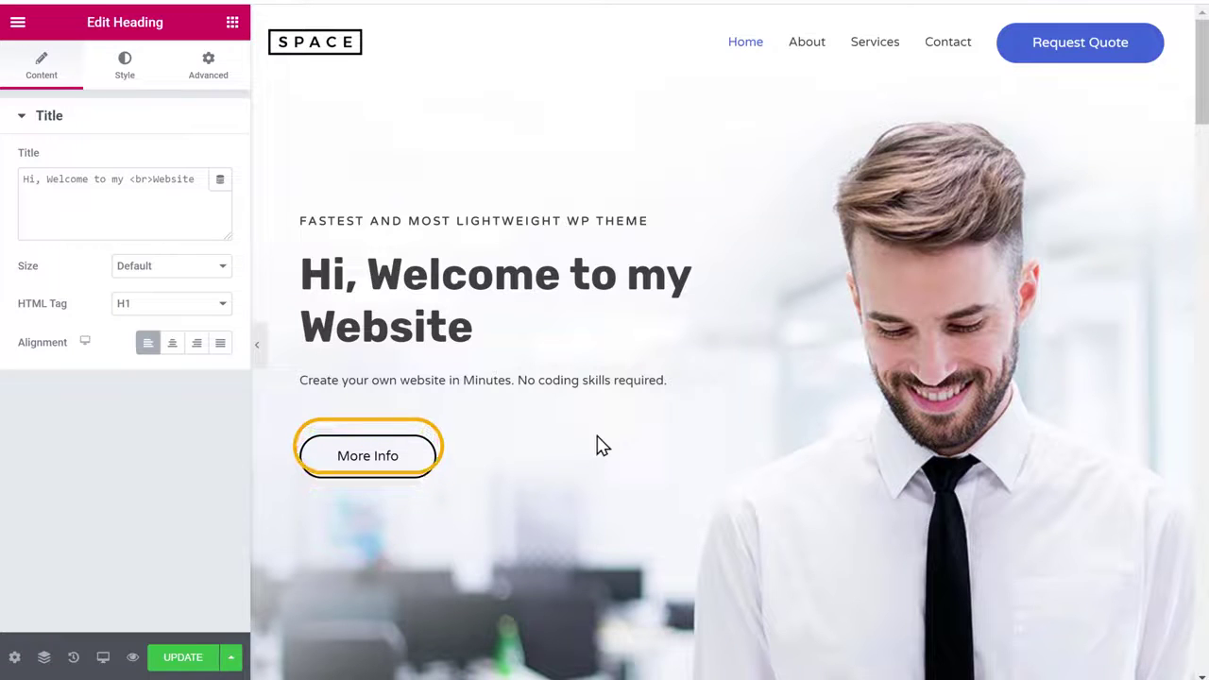
double_click(365, 463)
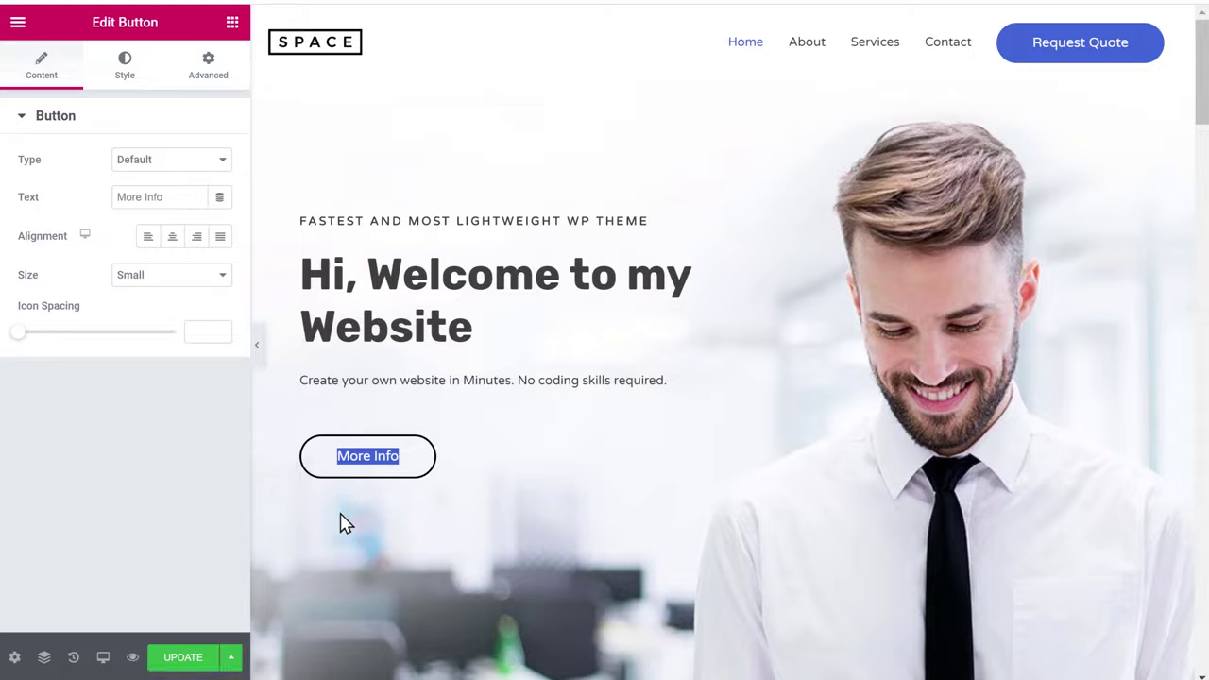
type("WATCH VIDEO")
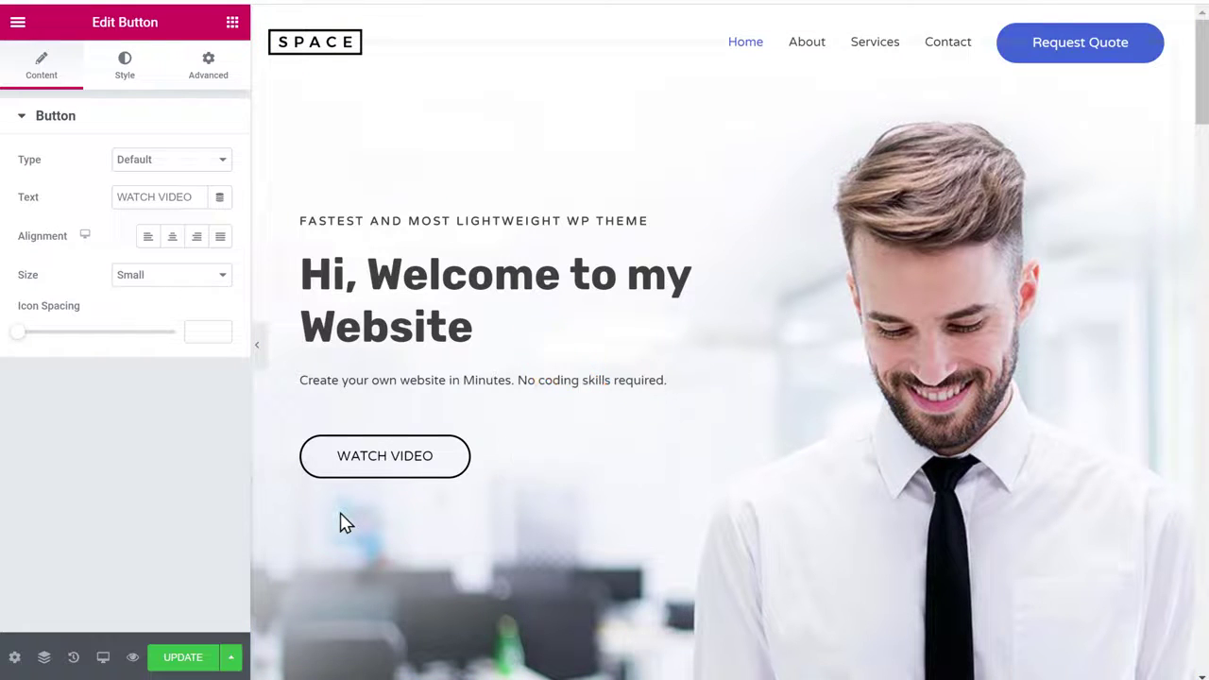
scroll(345, 524, "down", 7)
scroll(344, 524, "down", 15)
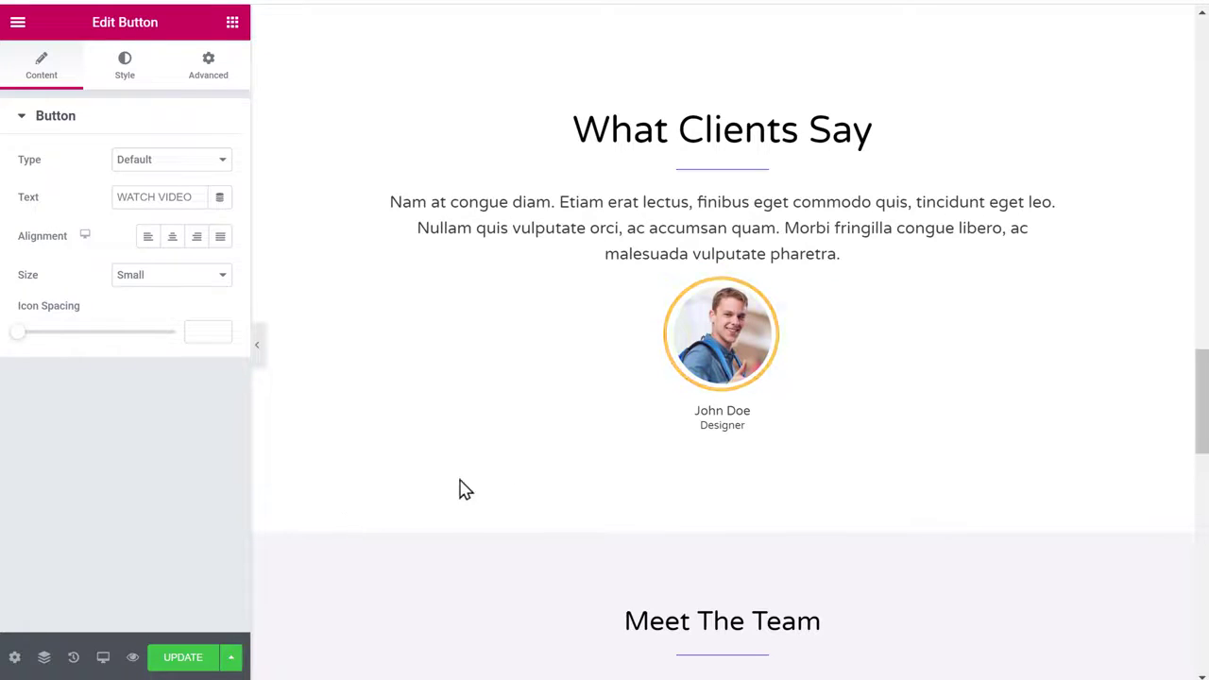
Swap the 'What Clients Say' testimonial avatar for the portrait image uploaded from Pictures
left_click(728, 338)
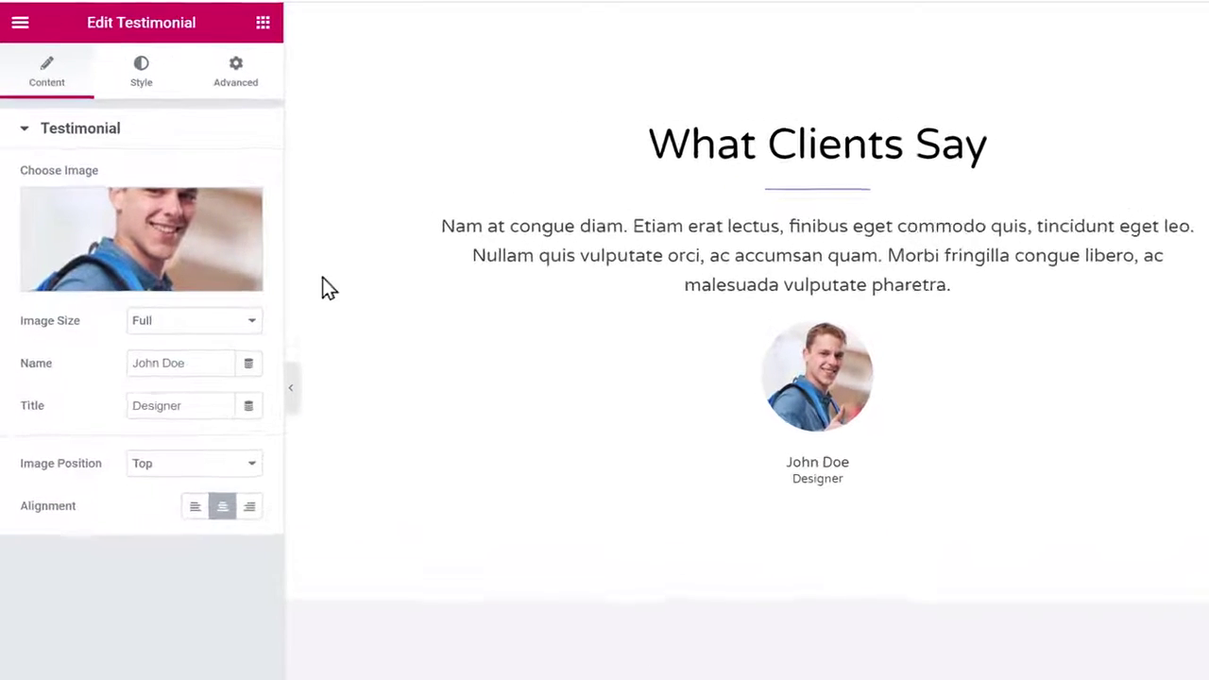
left_click(155, 248)
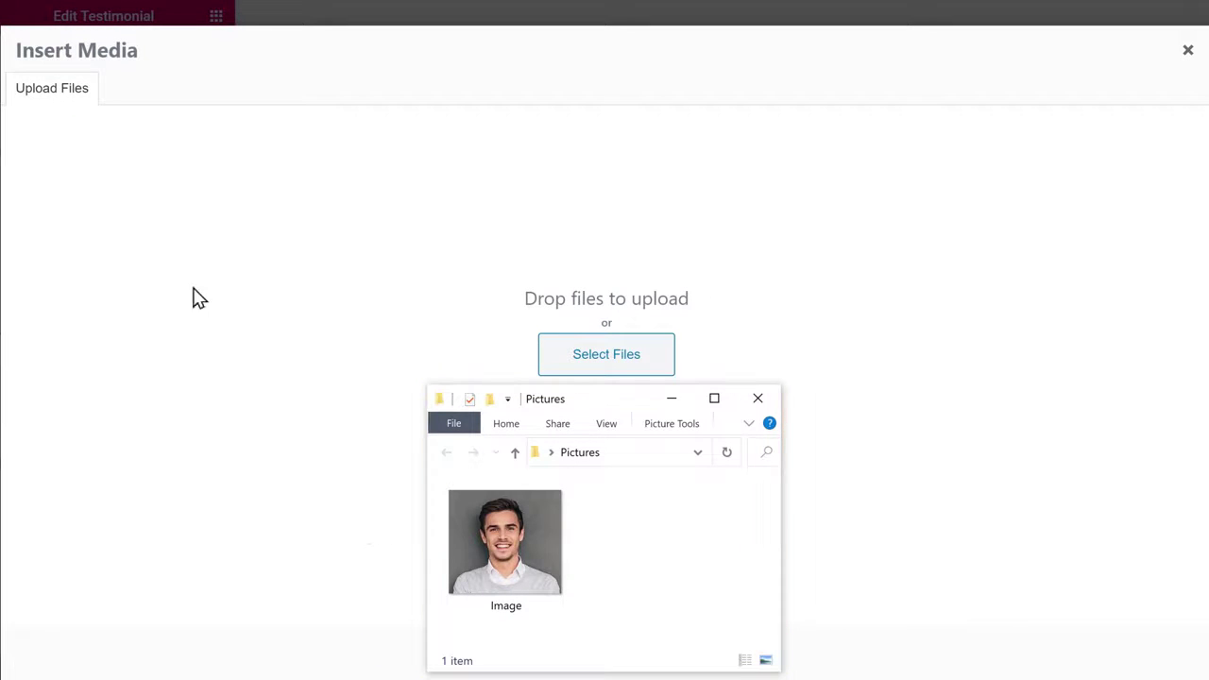
left_click_drag(522, 586, 599, 295)
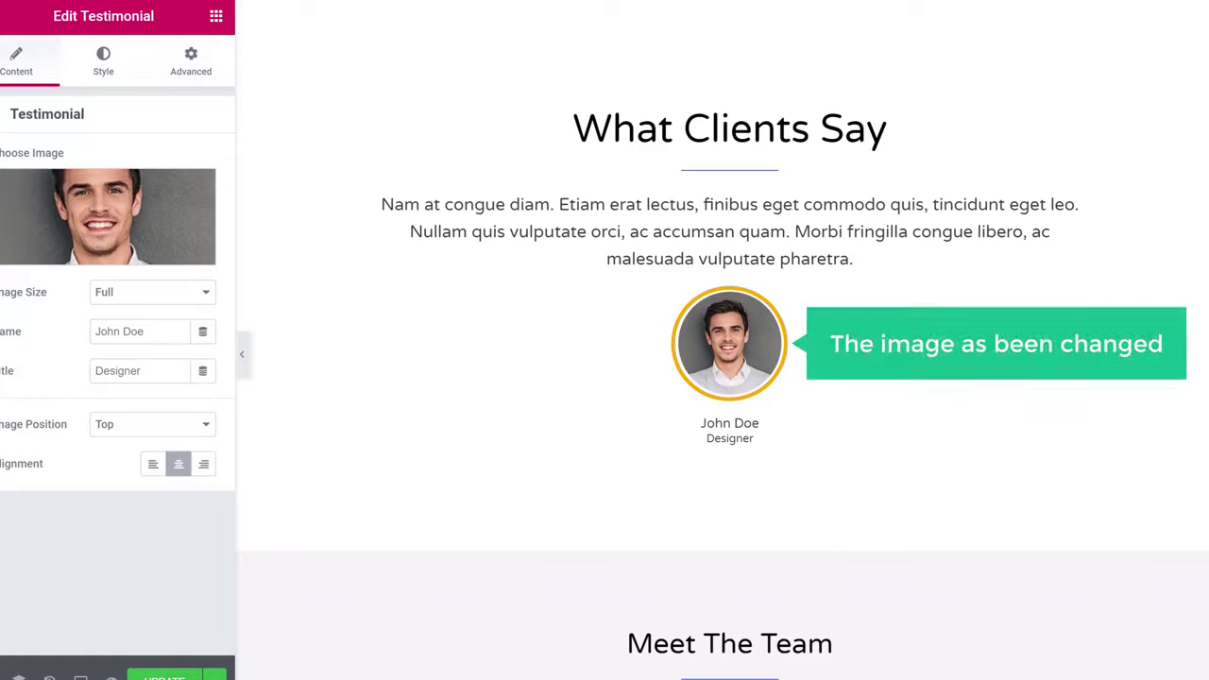
scroll(722, 340, "up", 10)
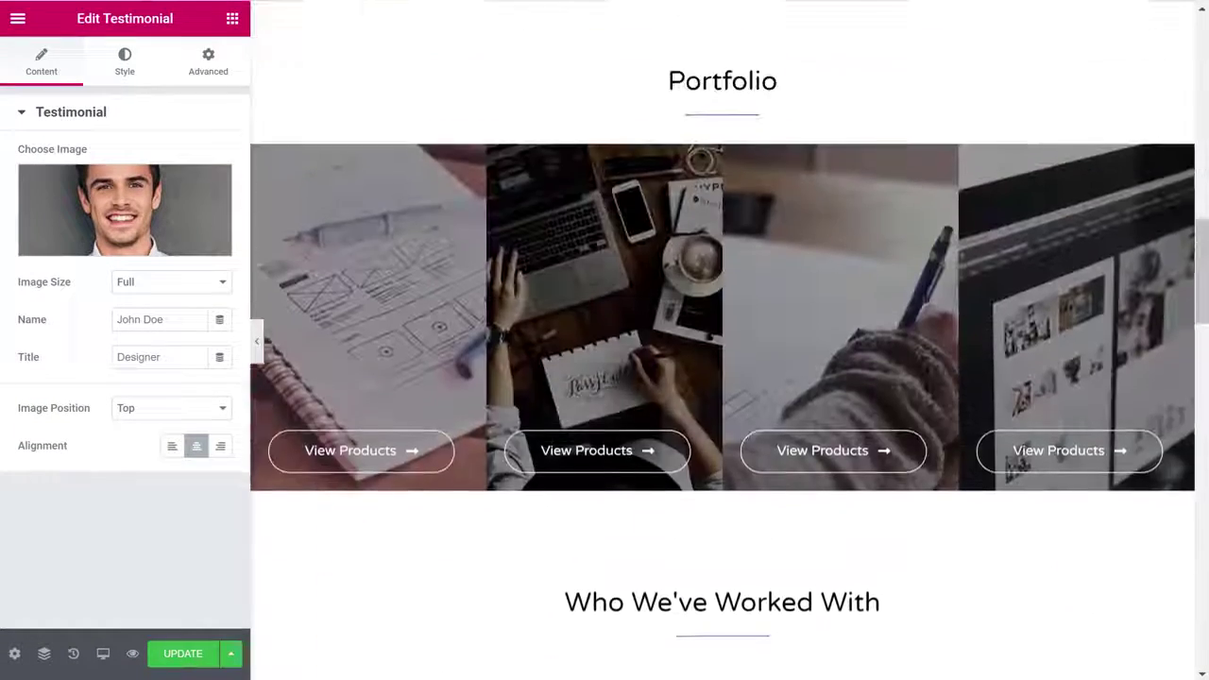
scroll(723, 340, "up", 10)
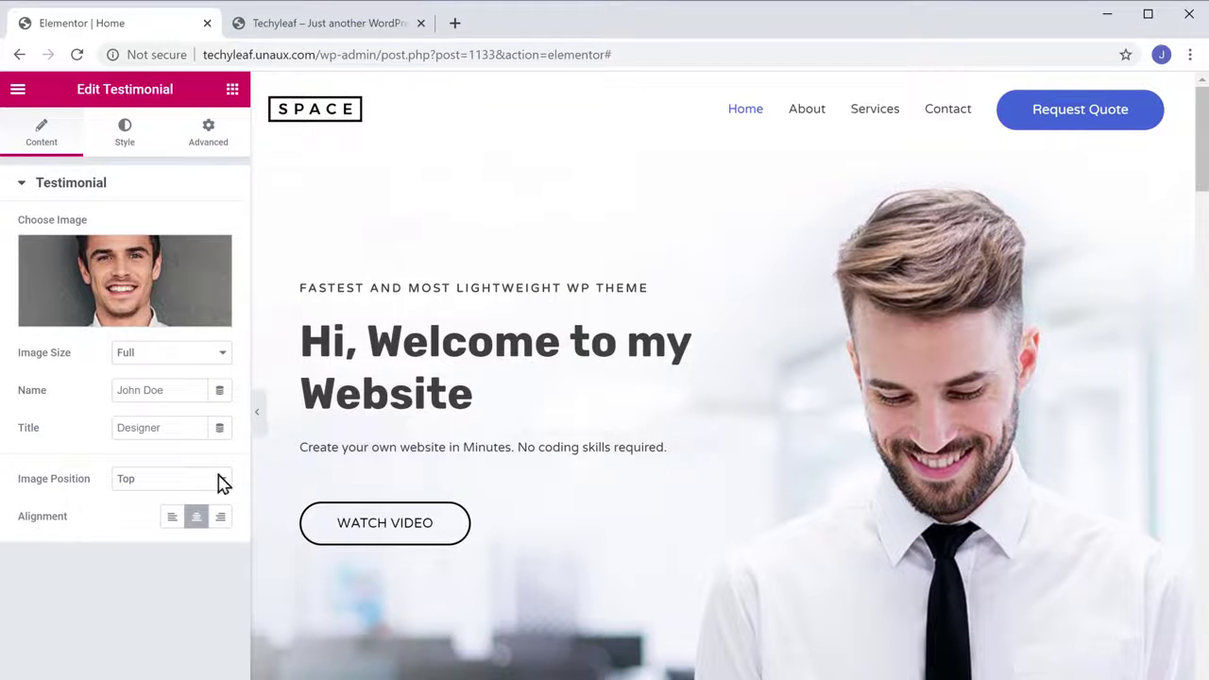
Refresh the live Techyleaf tab to show the new welcome heading and WATCH VIDEO button
left_click(318, 30)
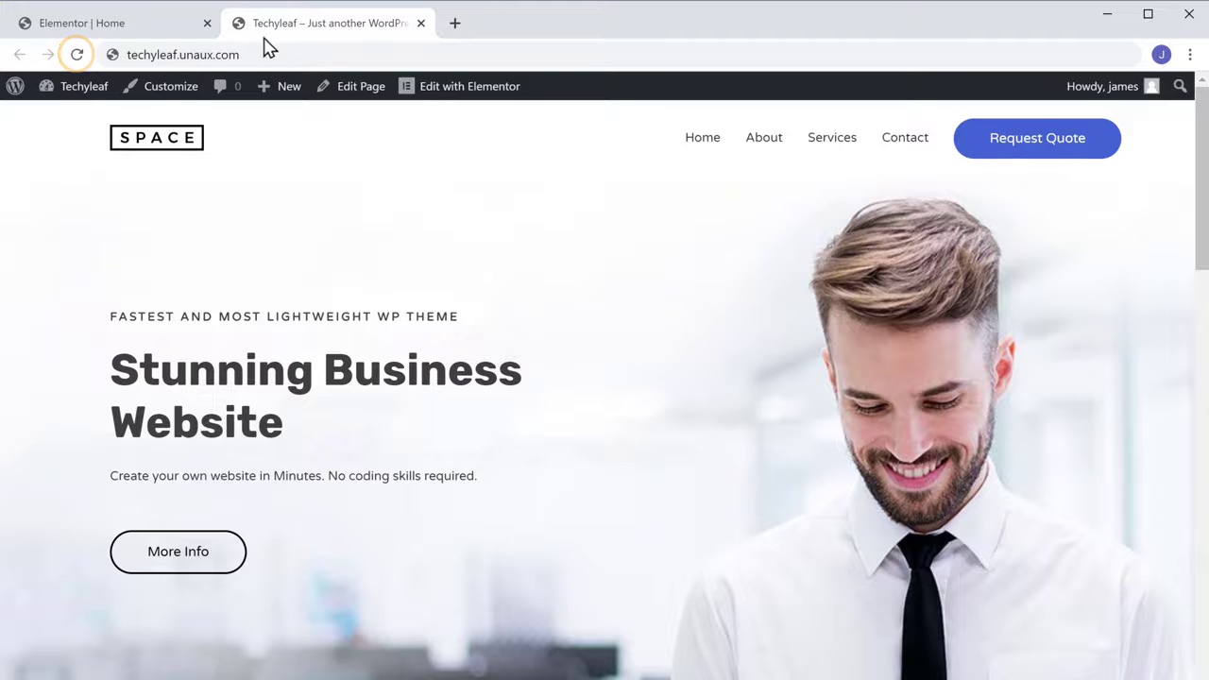
left_click(79, 55)
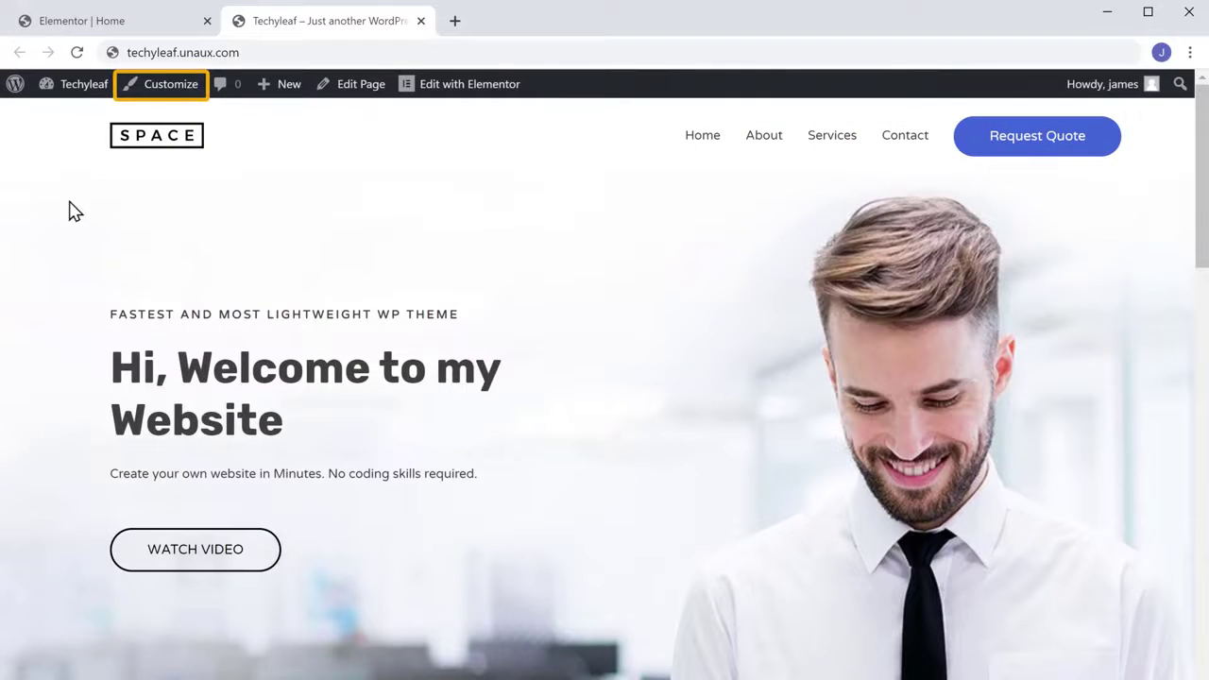
Publish the Site Identity header changes in the Customizer, then close it back to the homepage
left_click(157, 93)
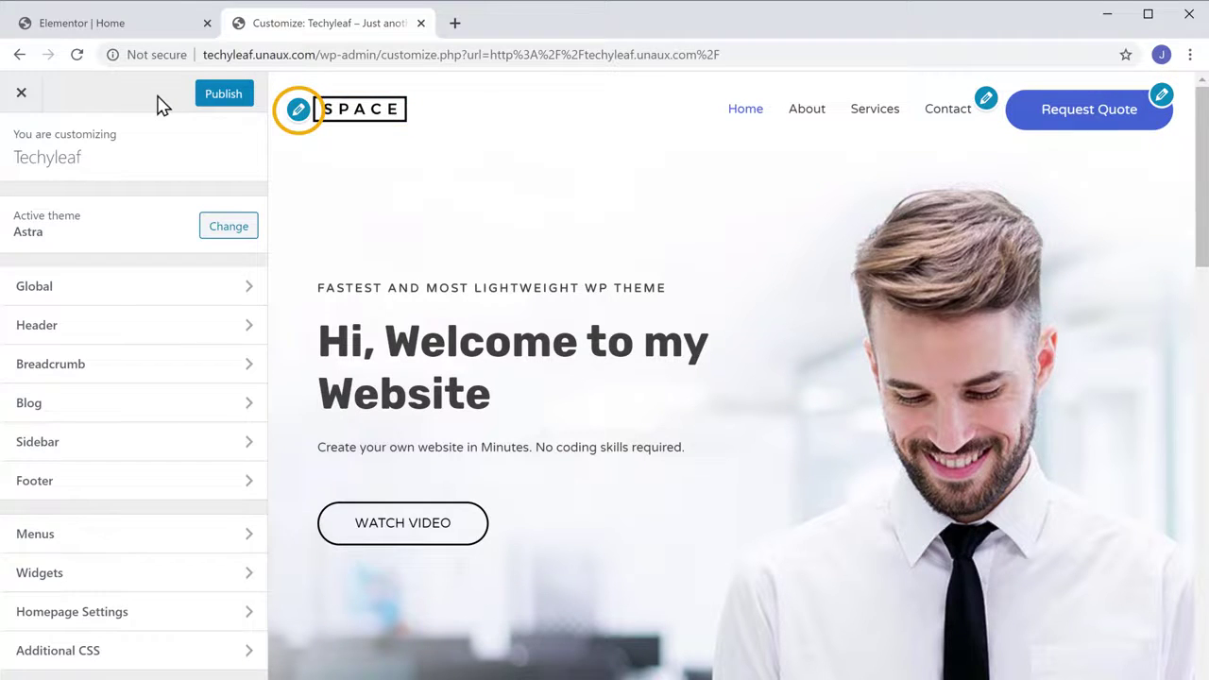
left_click(296, 117)
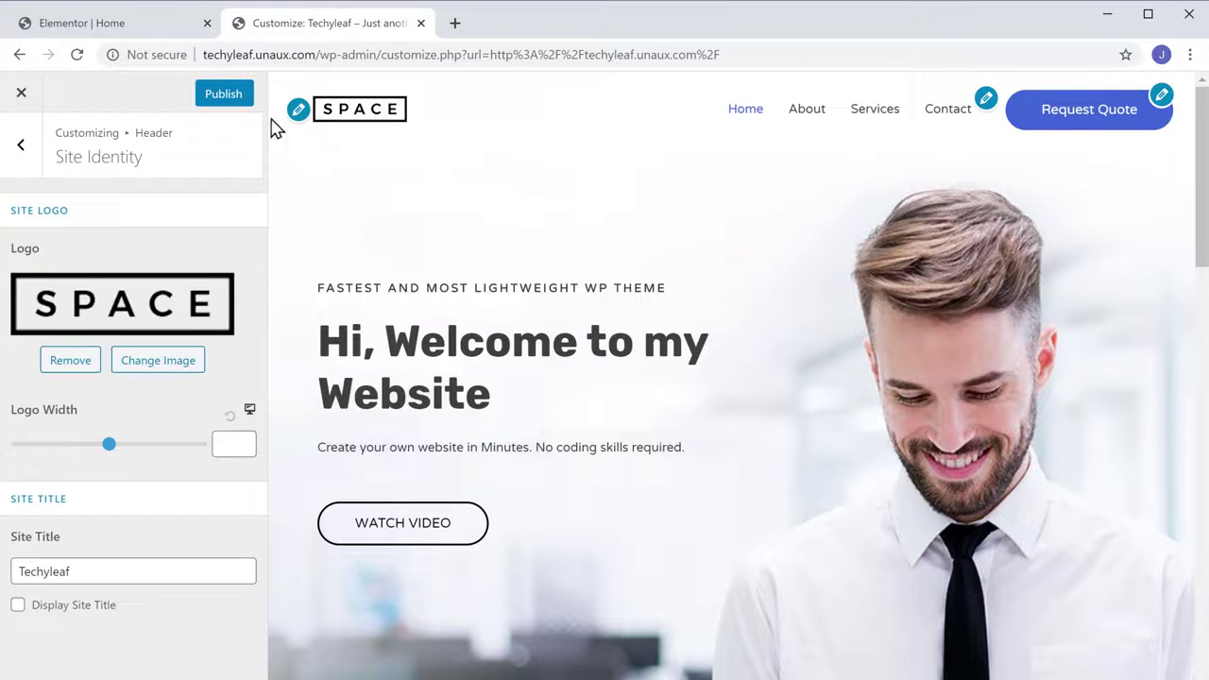
left_click(223, 98)
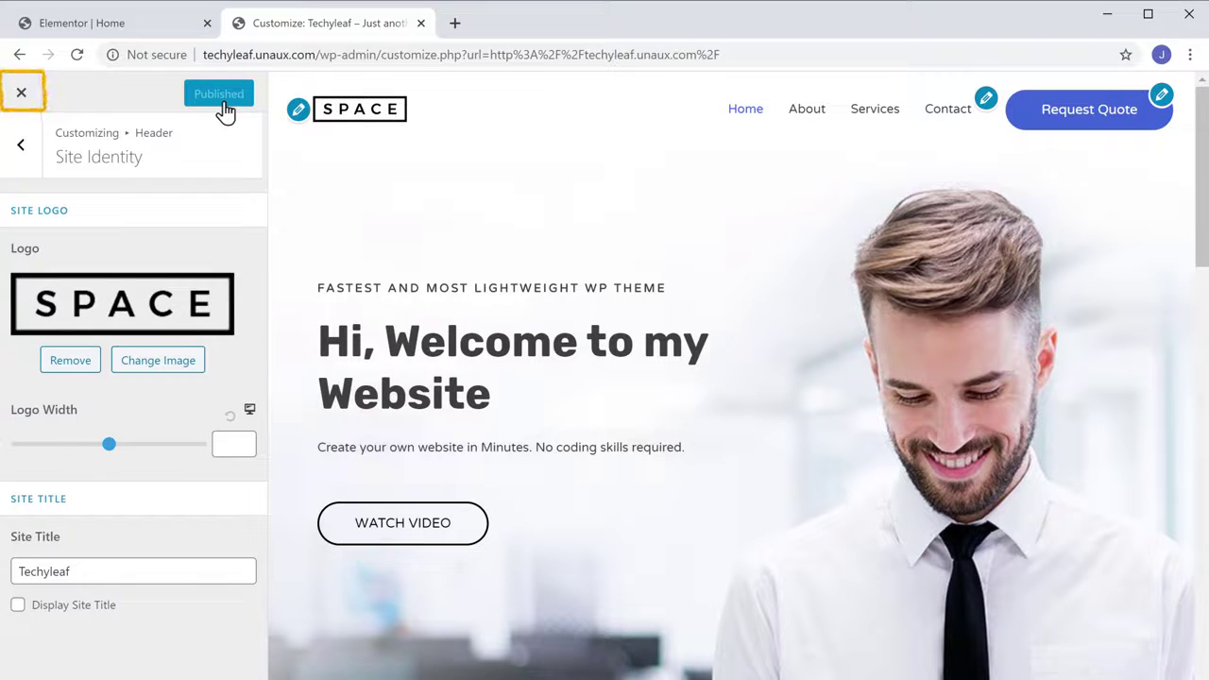
left_click(22, 94)
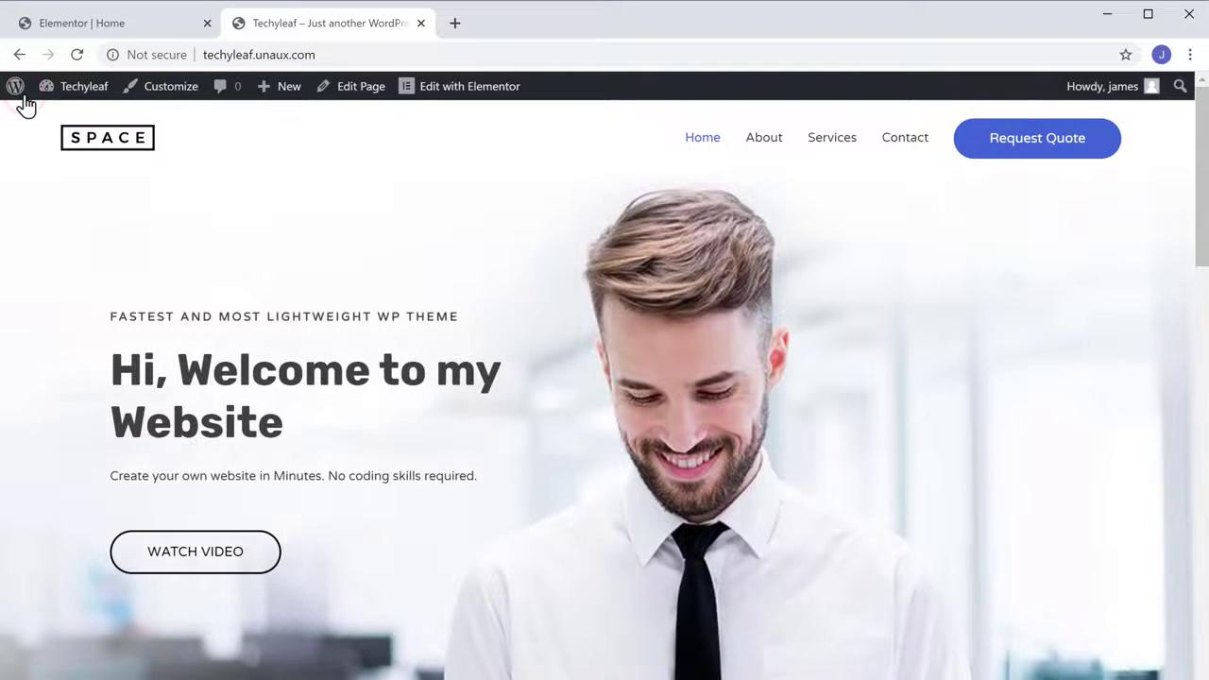
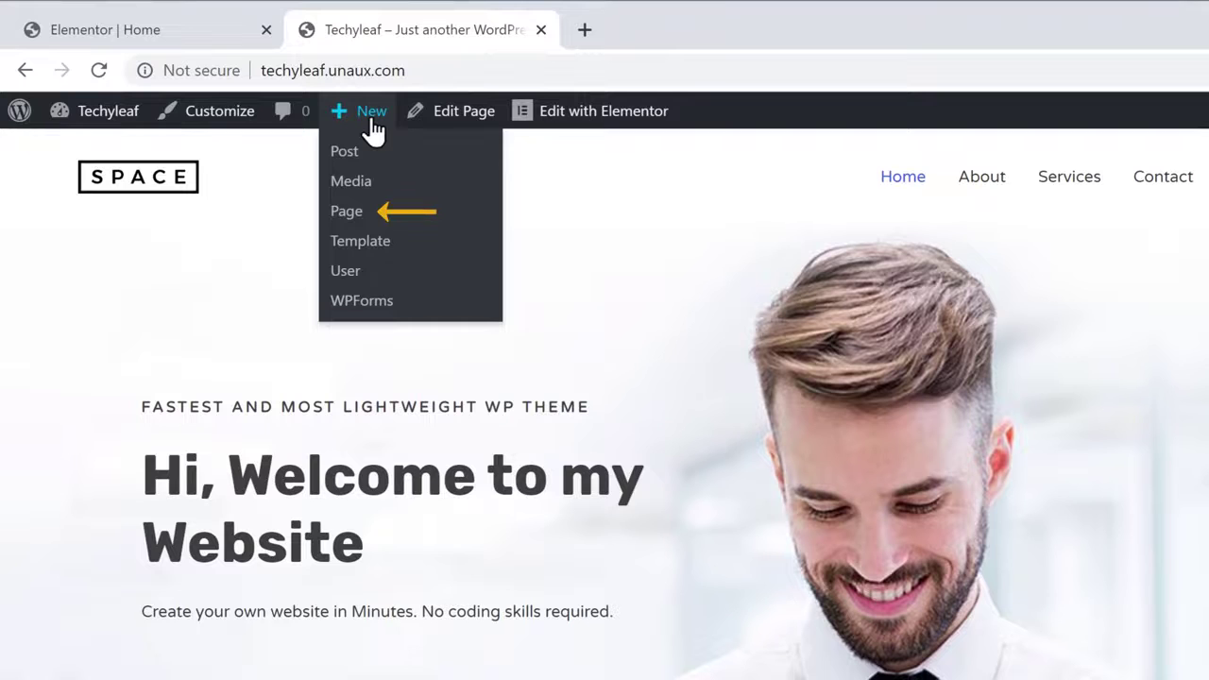
Create a new page titled 'Our Services' and open it in Elementor
left_click(347, 222)
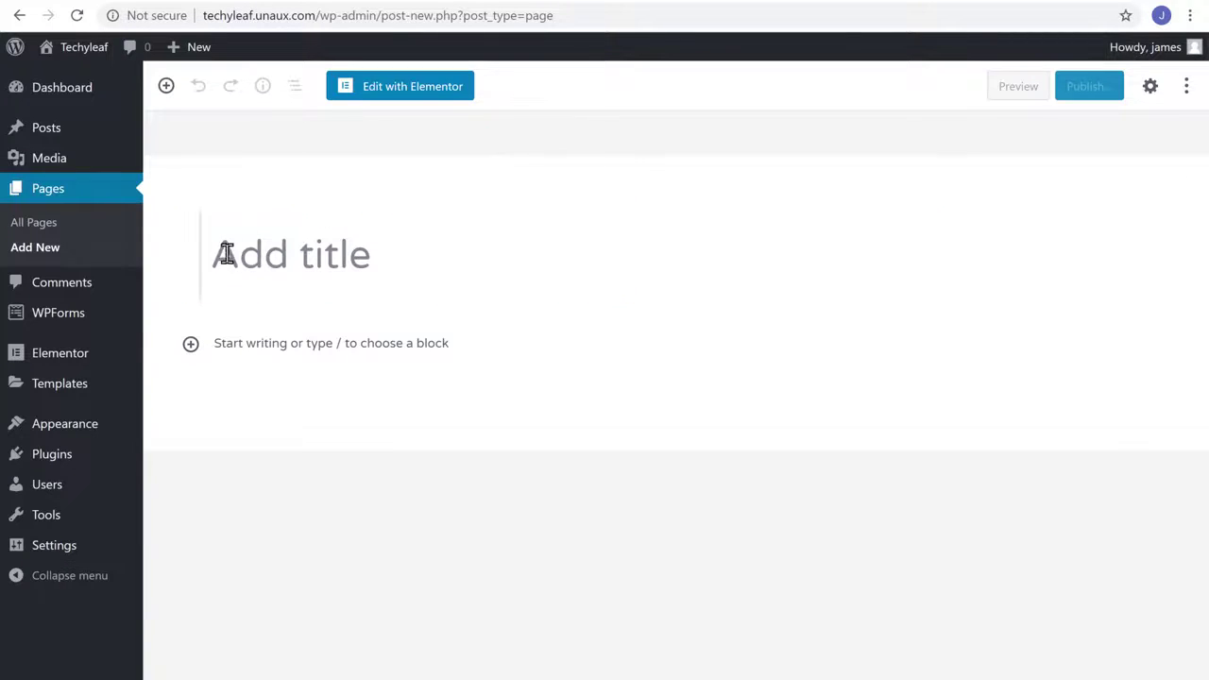
type("Our Services")
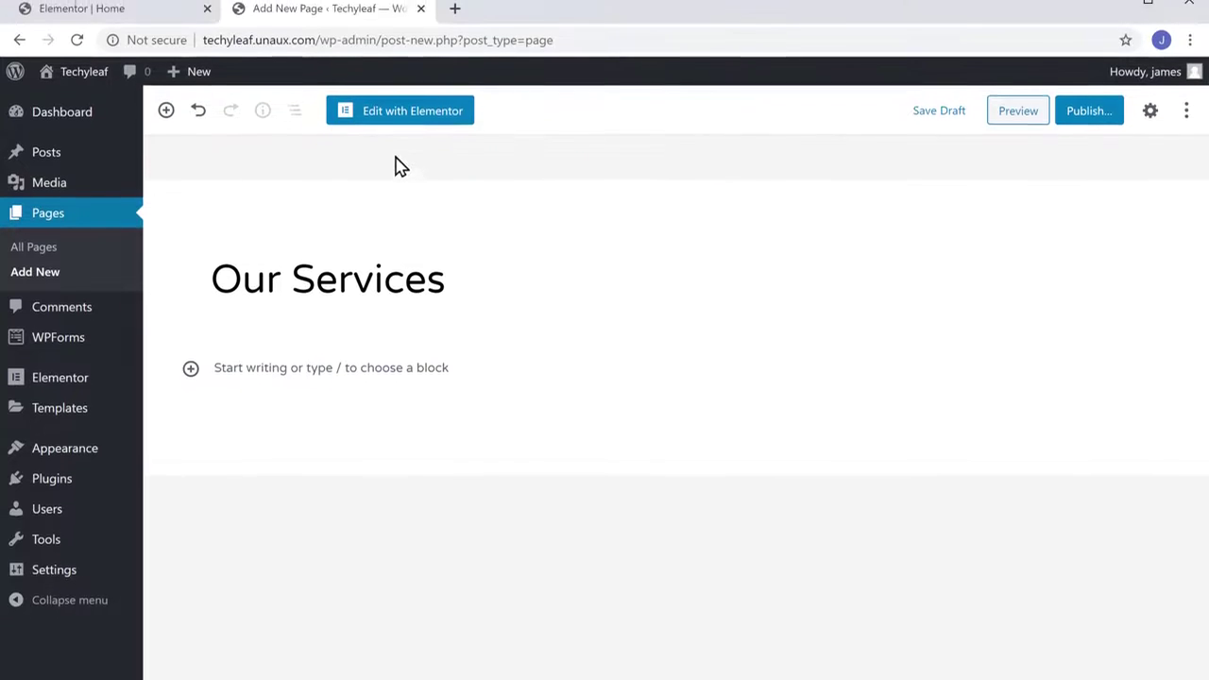
left_click(396, 140)
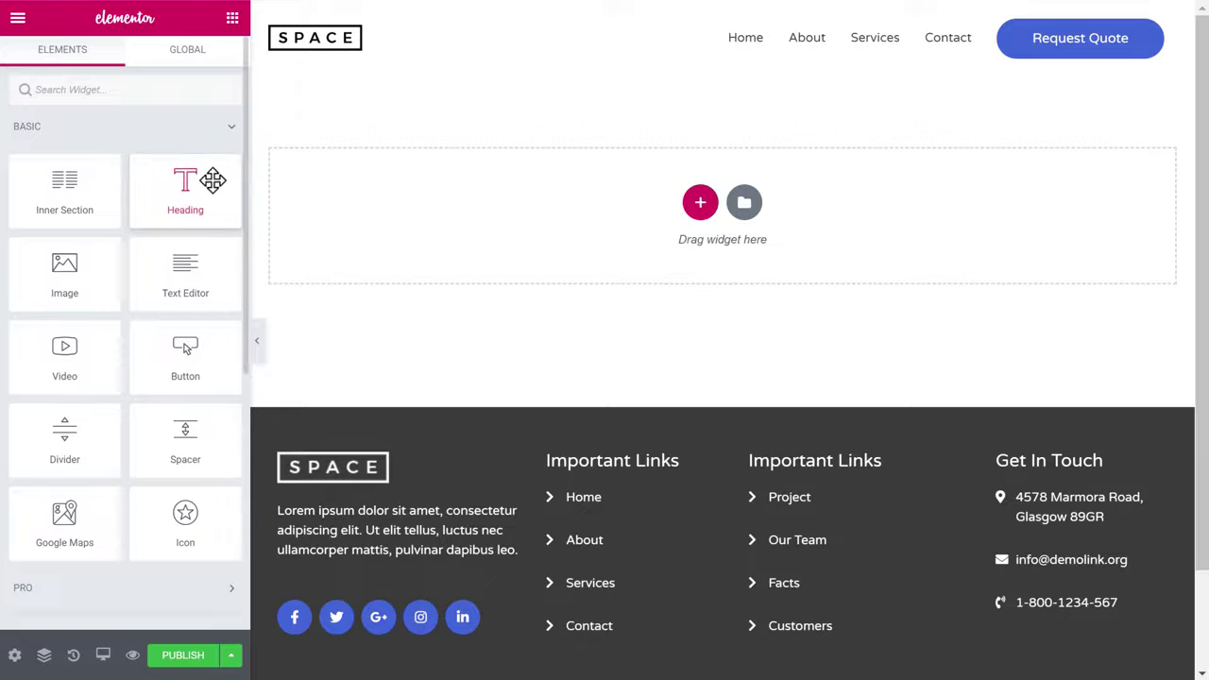
Add a Heading widget reading 'Our Services', then add an Image widget to the section
left_click_drag(212, 180, 548, 201)
left_click_drag(473, 102, 990, 114)
type("Our Services")
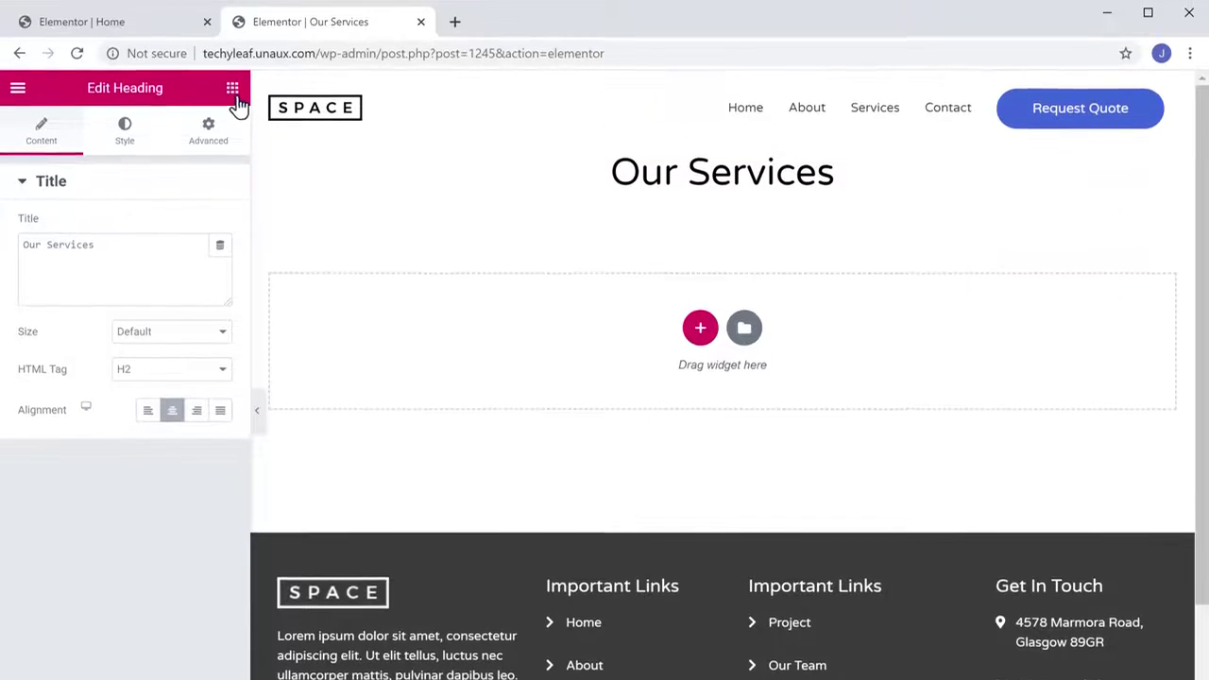
left_click(233, 46)
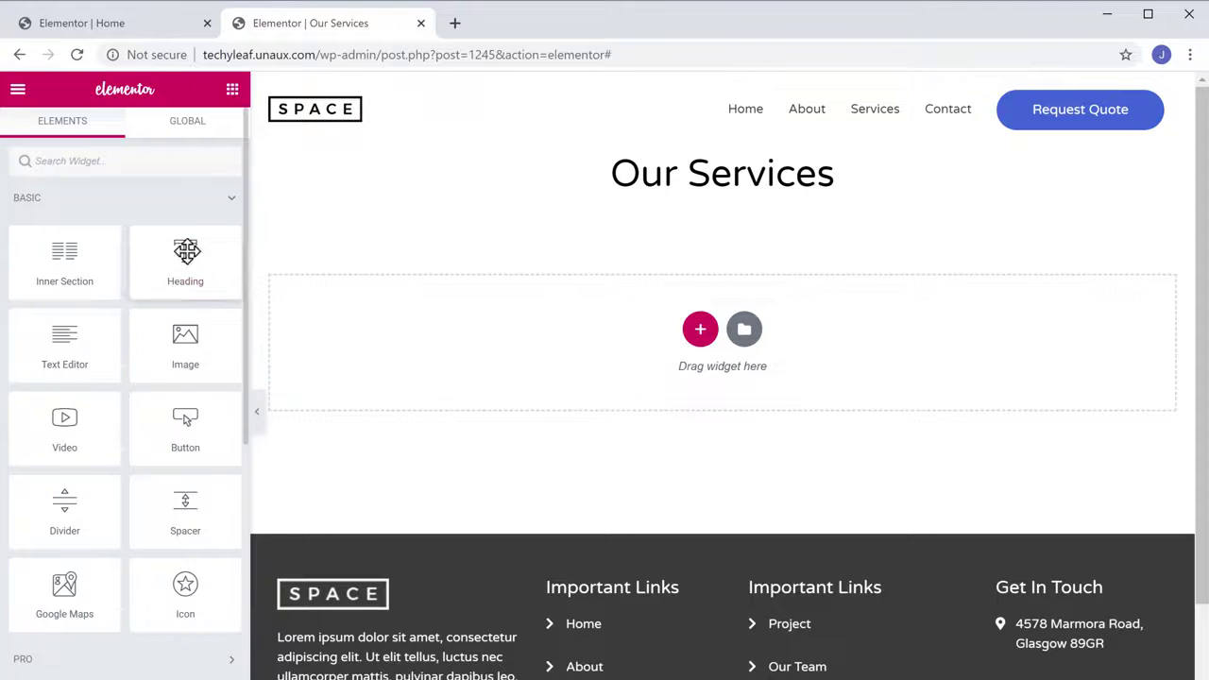
left_click_drag(168, 336, 609, 291)
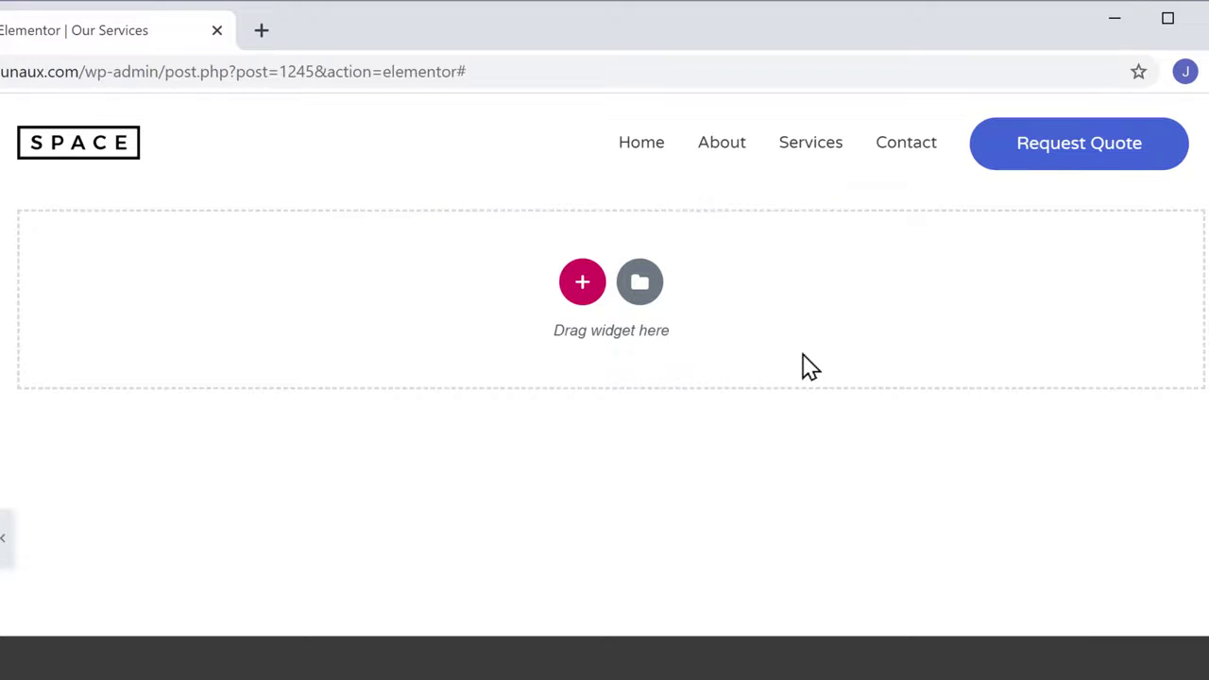
Insert the Homepage – Agency template from the Elementor library into the page
left_click(641, 311)
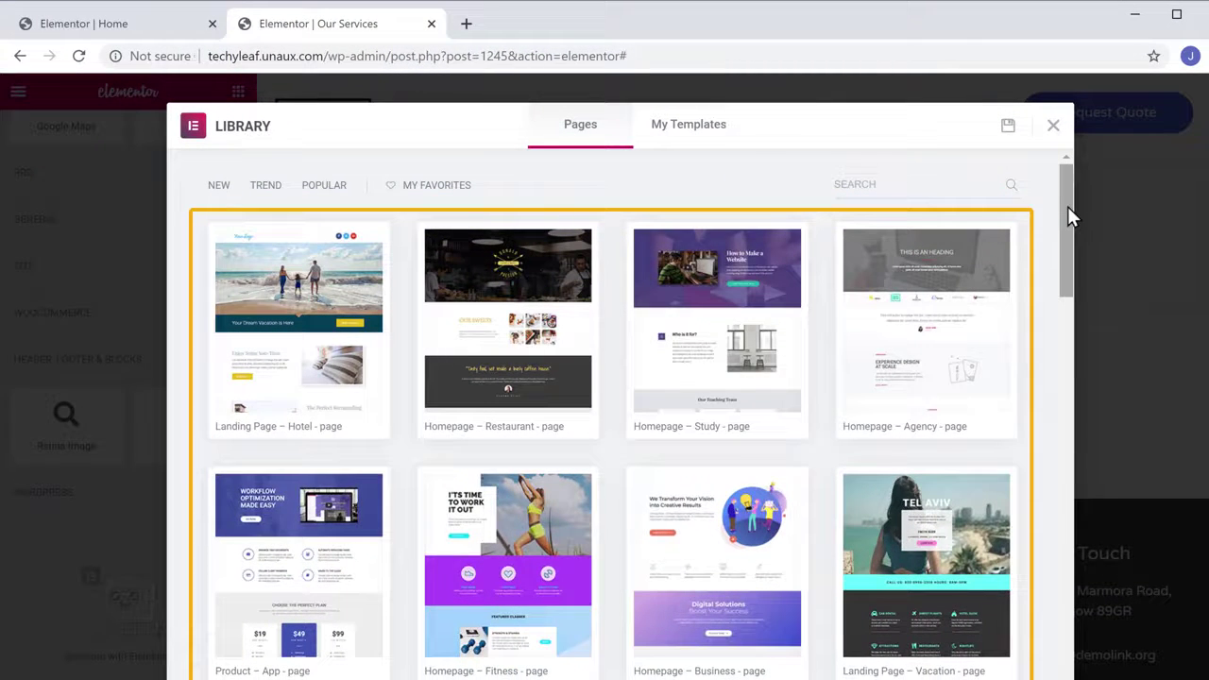
left_click_drag(1068, 215, 1067, 225)
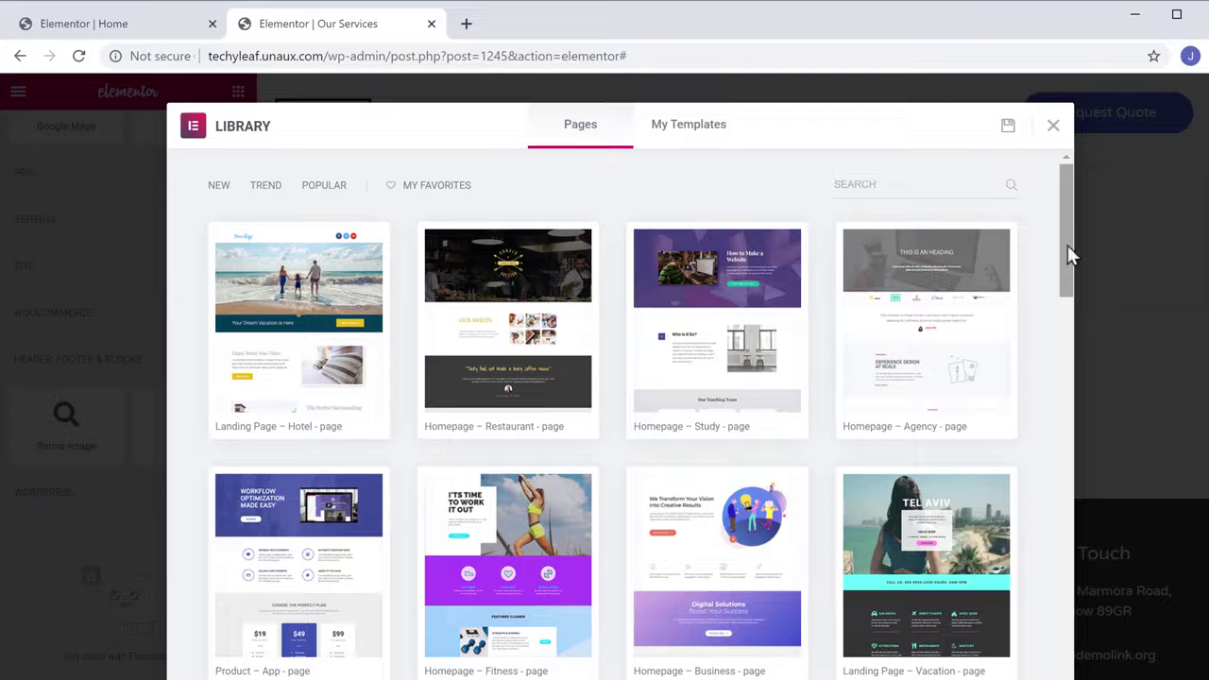
left_click(928, 344)
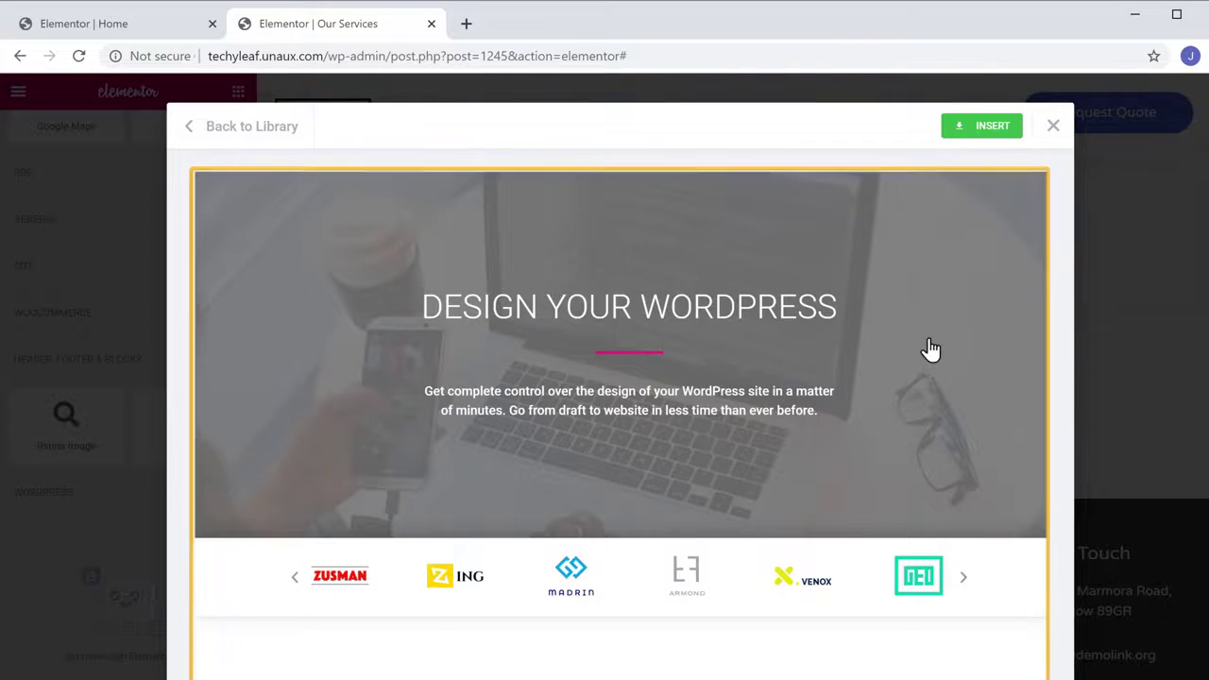
scroll(931, 349, "down", 15)
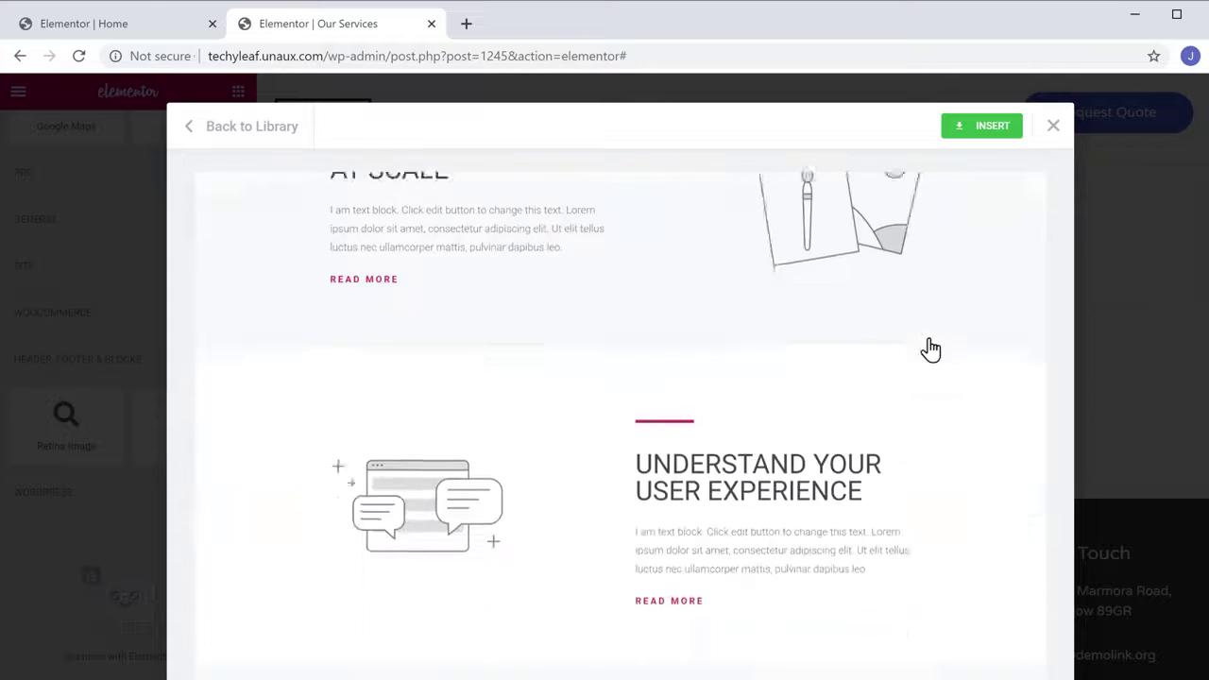
scroll(930, 349, "up", 10)
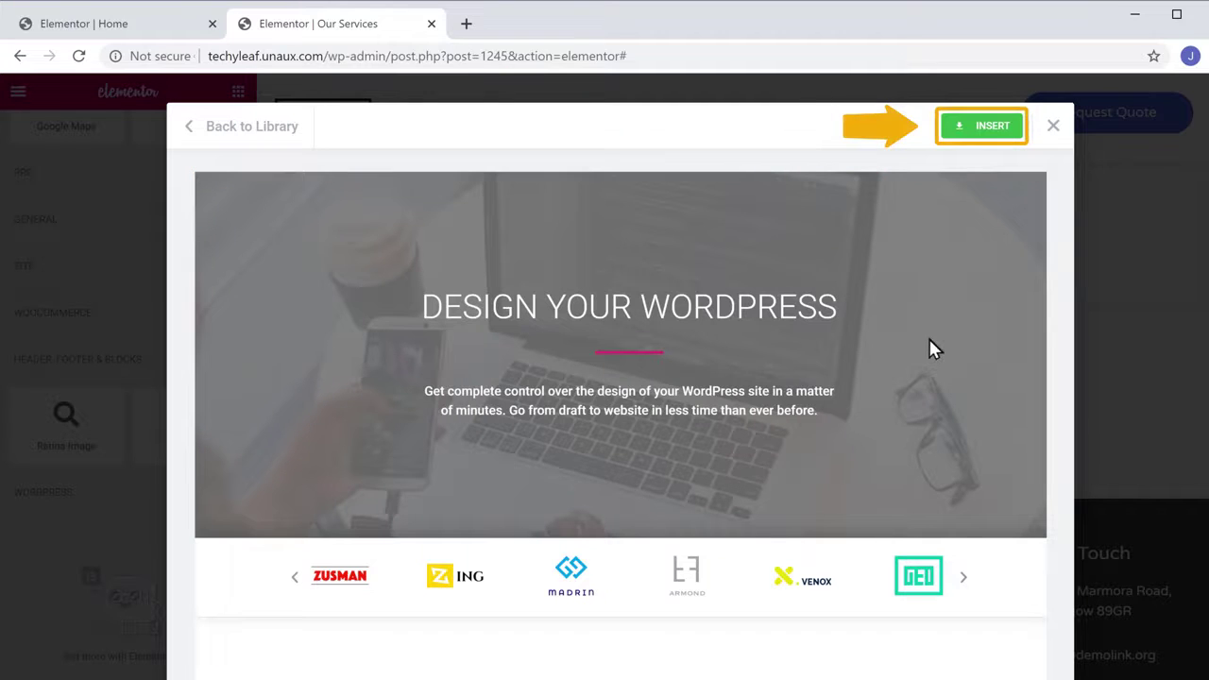
left_click(985, 132)
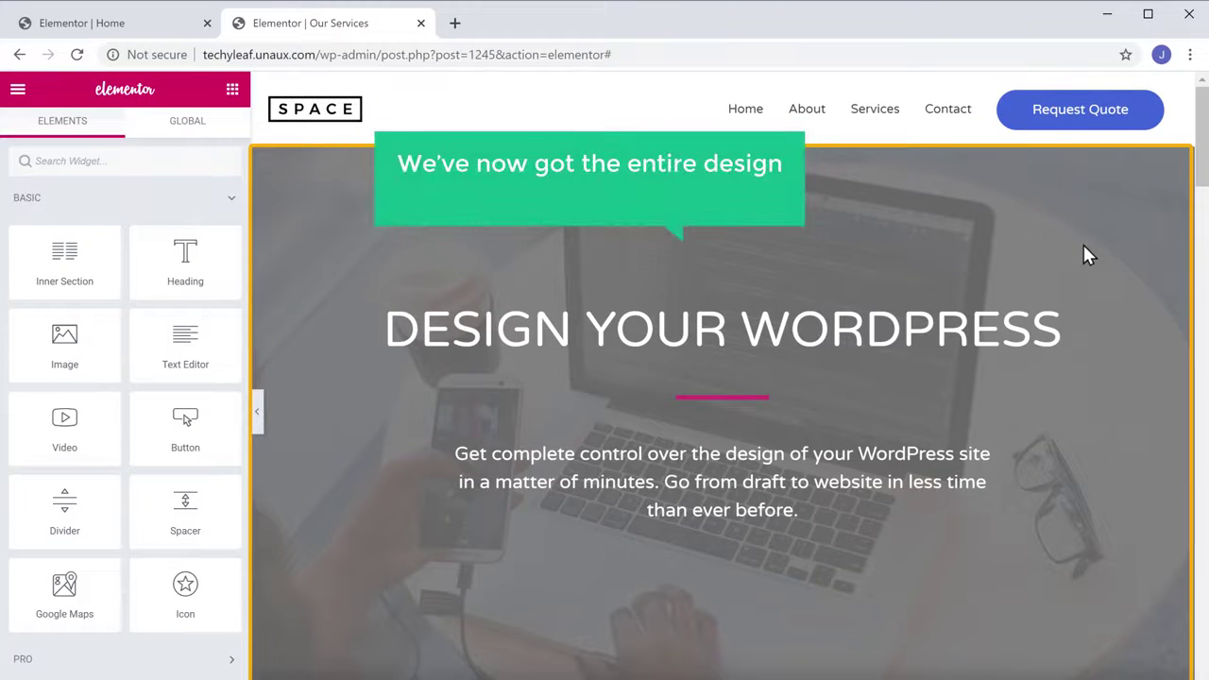
Replace the 'DESIGN YOUR WORDPRESS' hero heading with 'OUR SERVICES' and view the published page live
scroll(1085, 254, "down", 10)
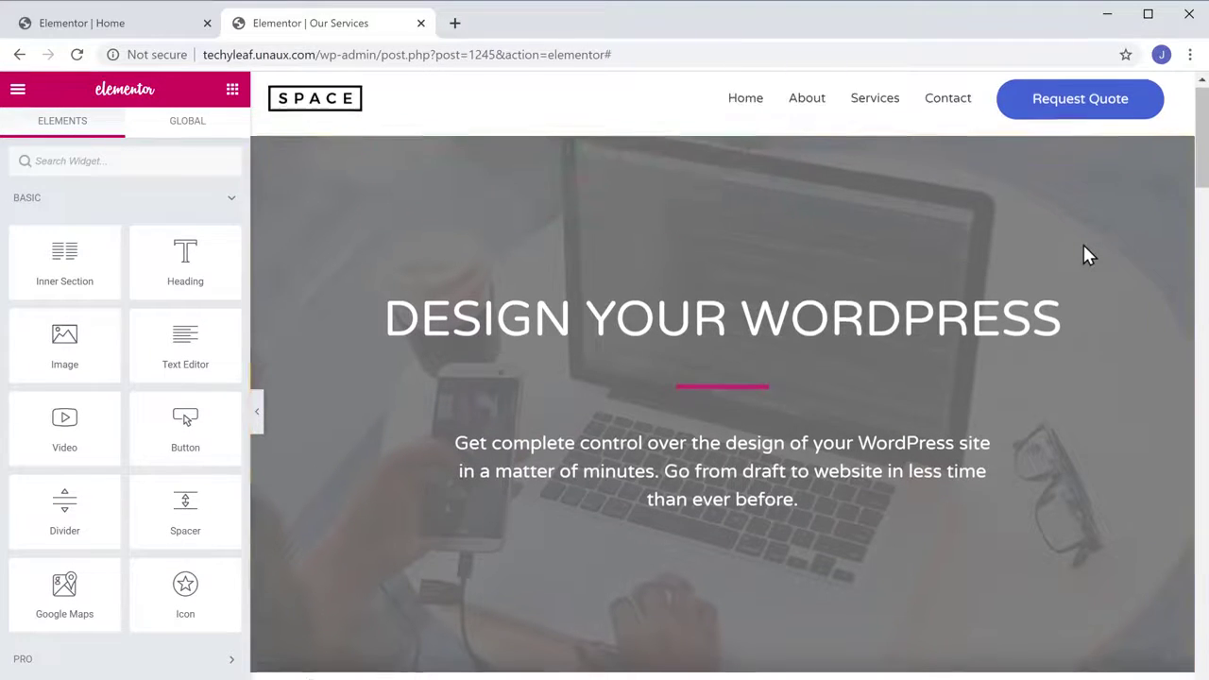
scroll(1088, 253, "down", 15)
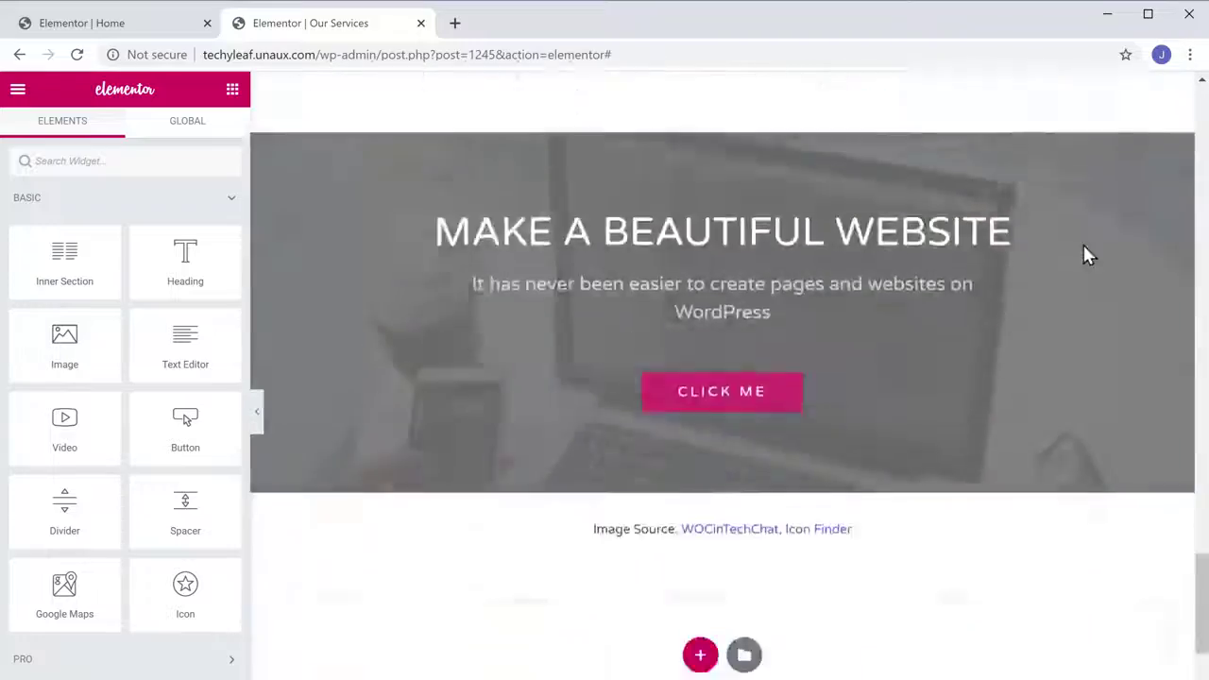
scroll(1086, 253, "up", 20)
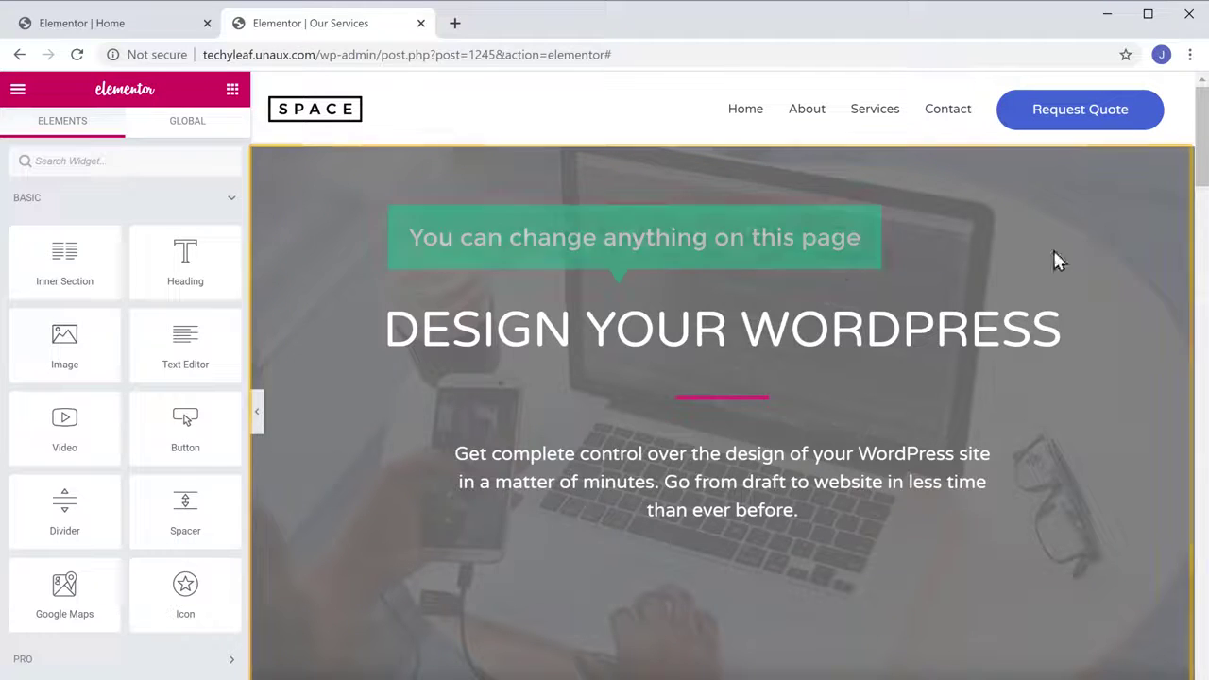
left_click_drag(383, 328, 1086, 362)
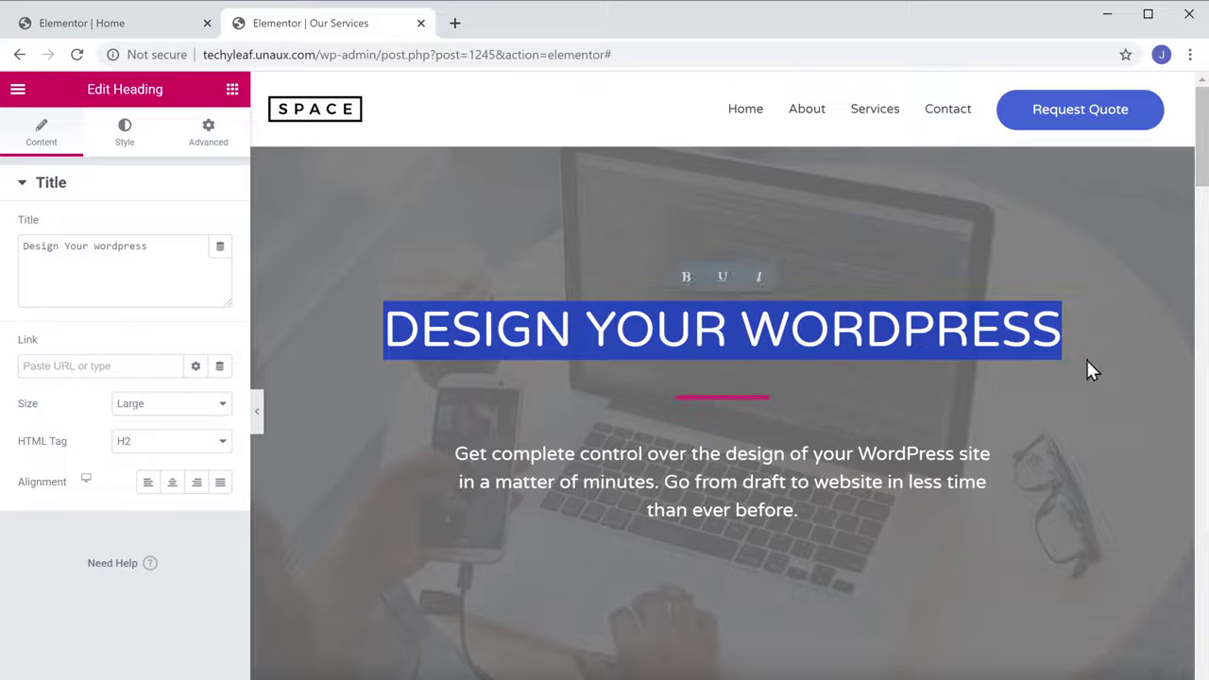
type("OUR SERVICES")
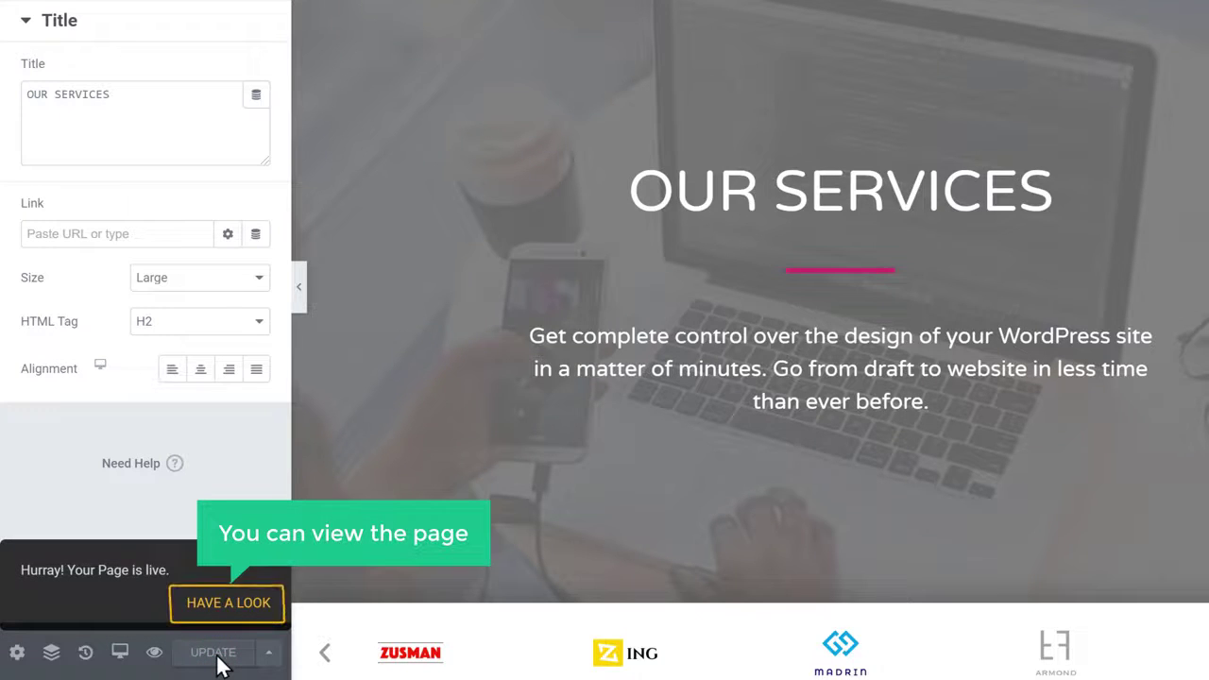
left_click(228, 605)
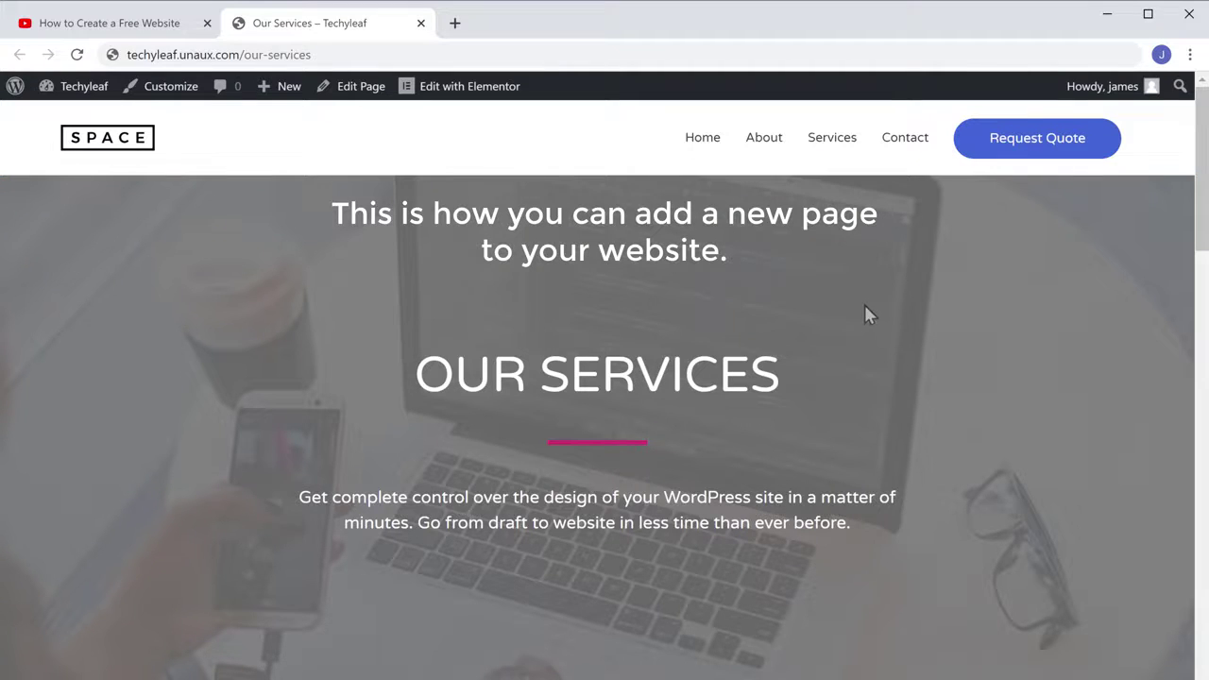
Check the live site's Home page, then return to the YouTube tutorial
left_click(704, 139)
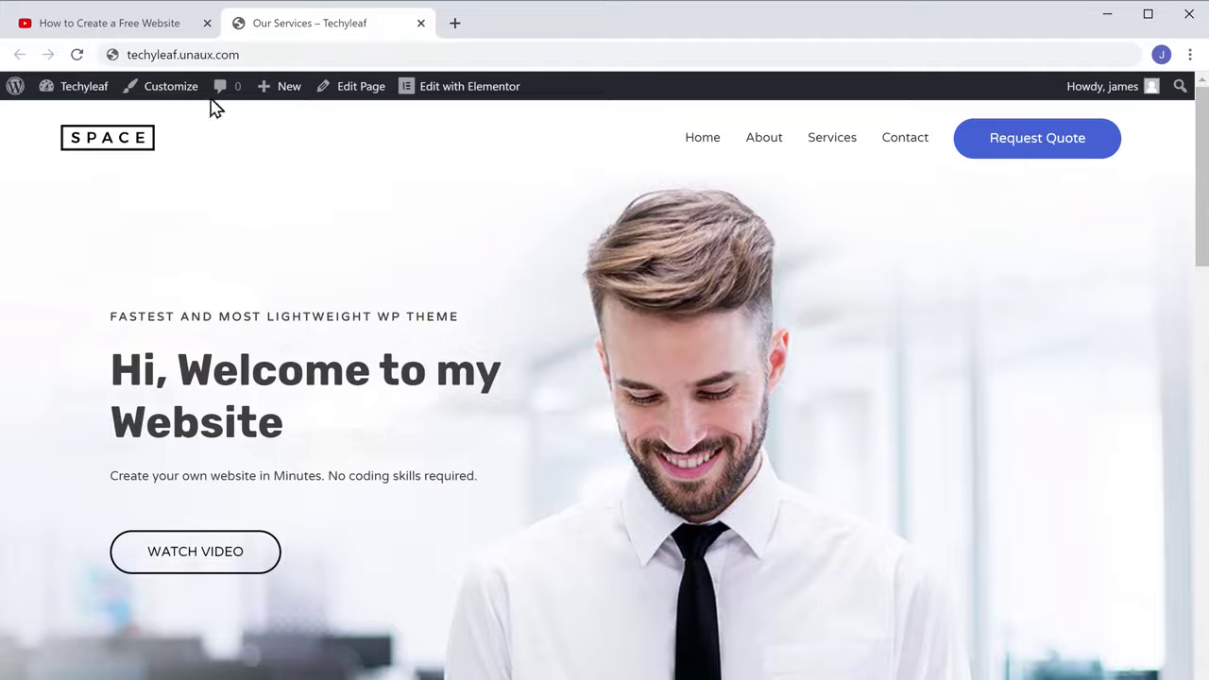
left_click(112, 34)
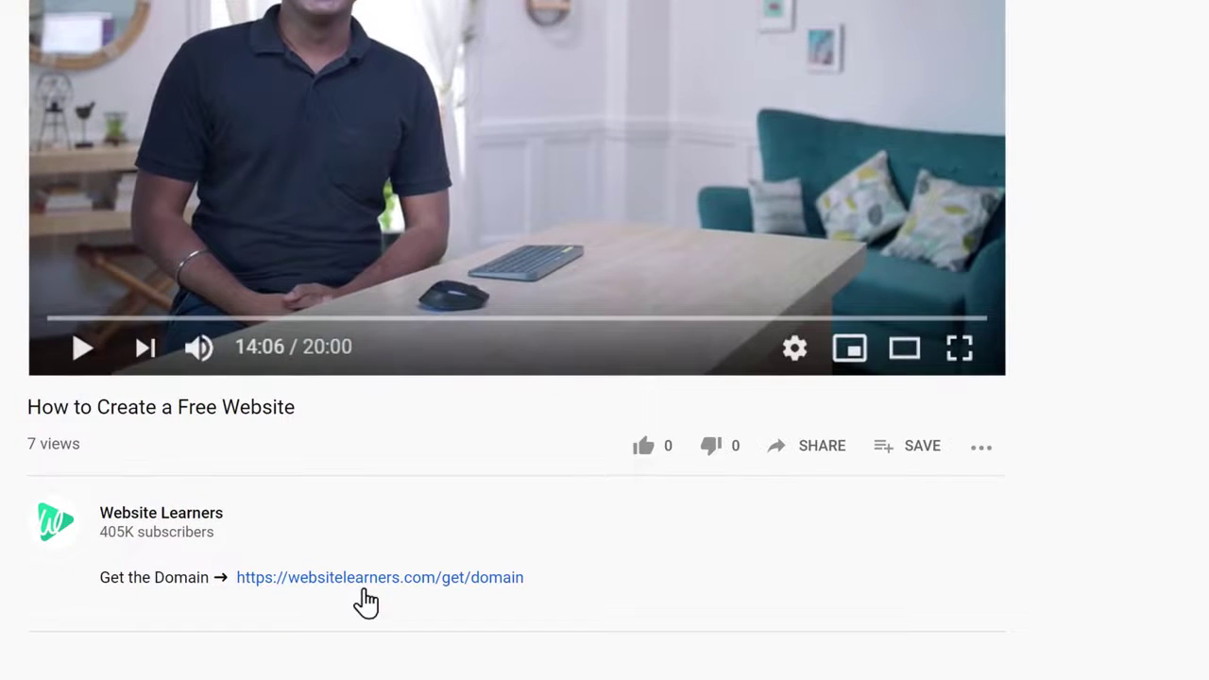
Search GoDaddy for techyleaf.com via the video's domain link and add it to the cart
left_click(364, 585)
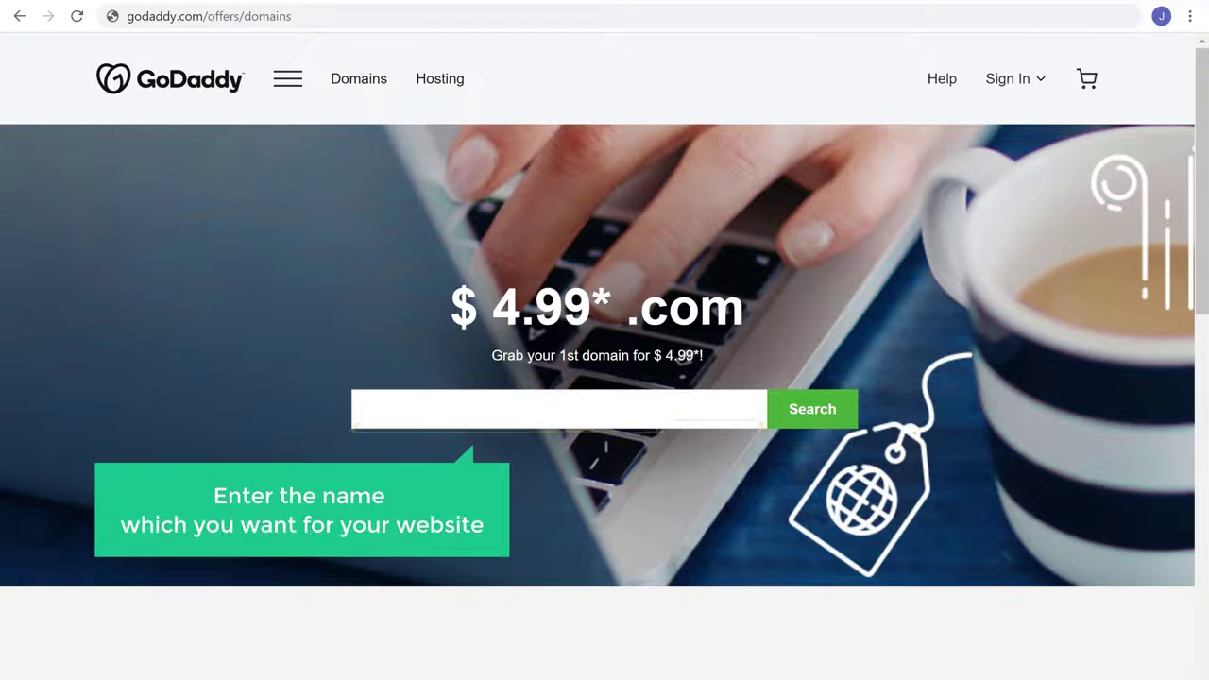
left_click(394, 416)
type("techyleaf.com")
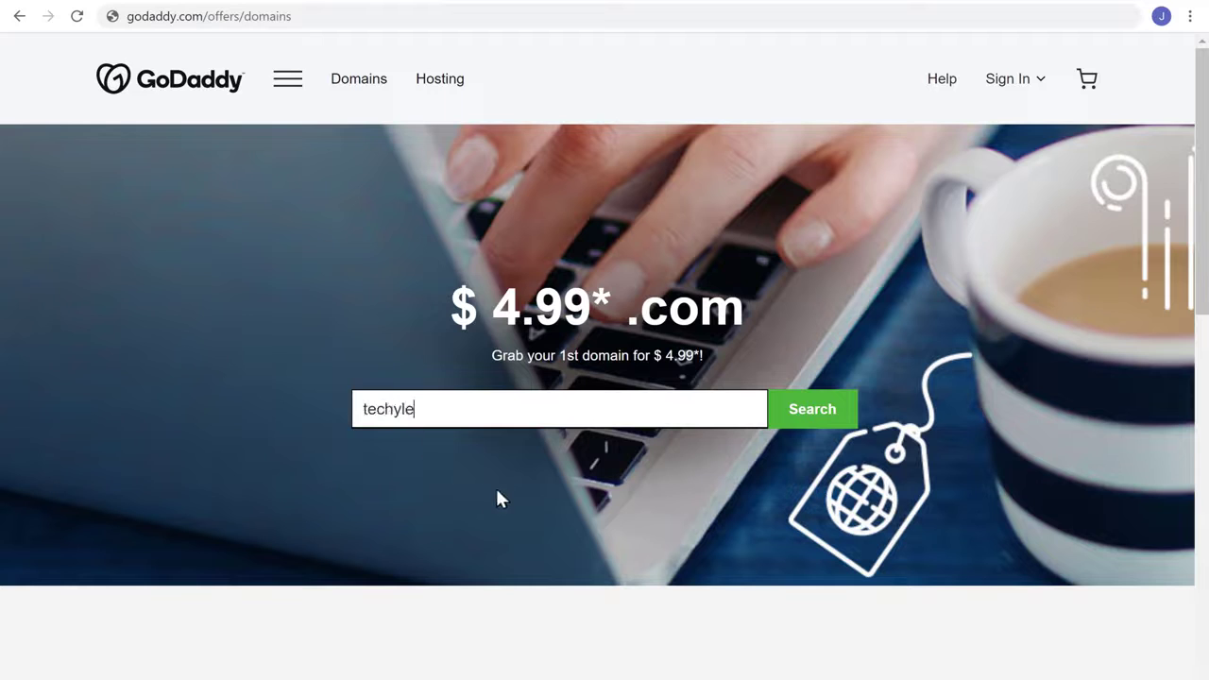
left_click(813, 425)
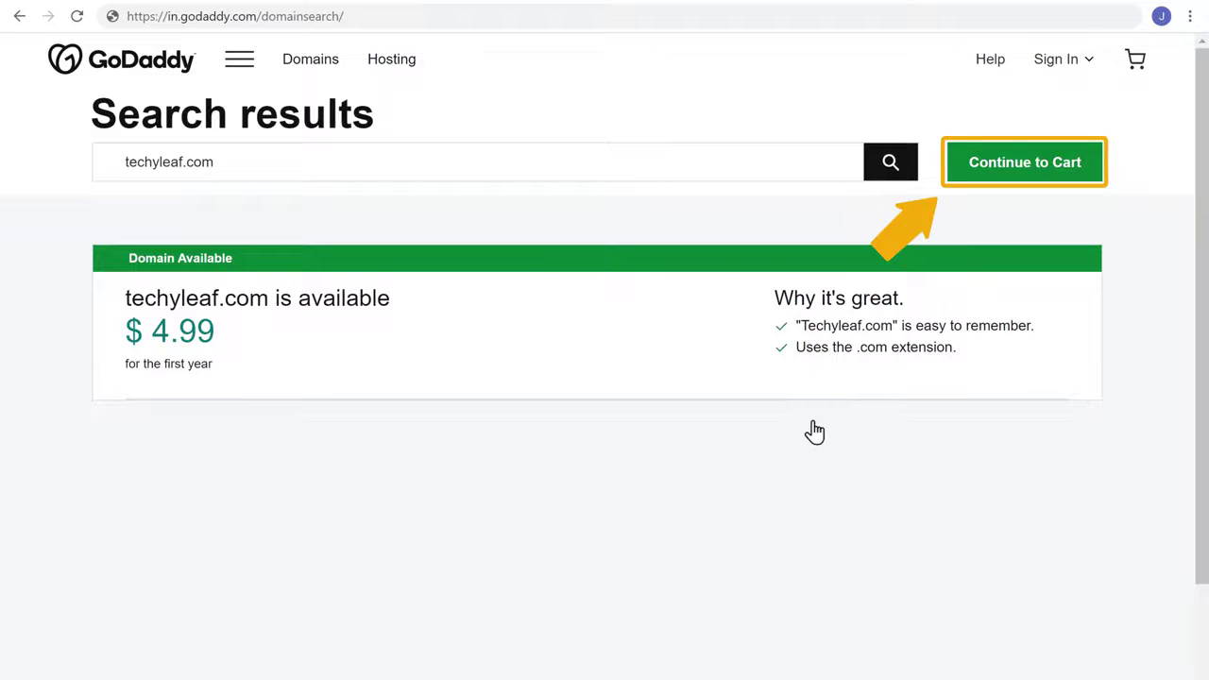
left_click(1025, 177)
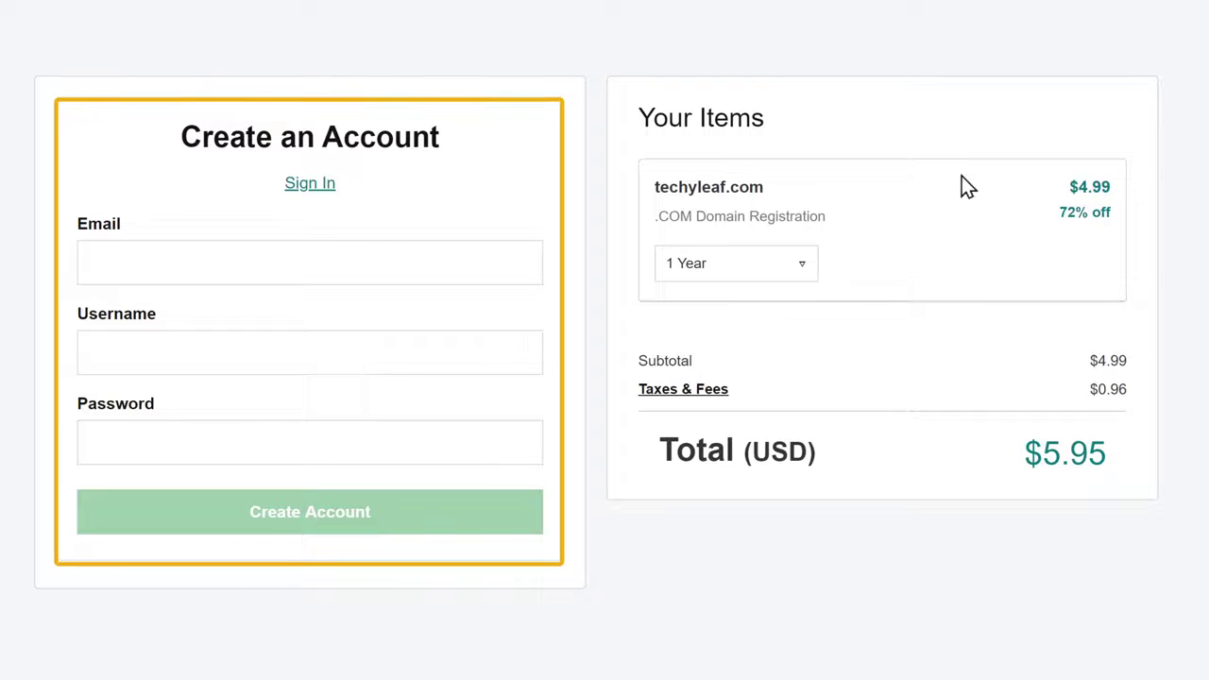
Create a GoDaddy account with an e-mail, username and password, then pay $5.95 by card
left_click(194, 271)
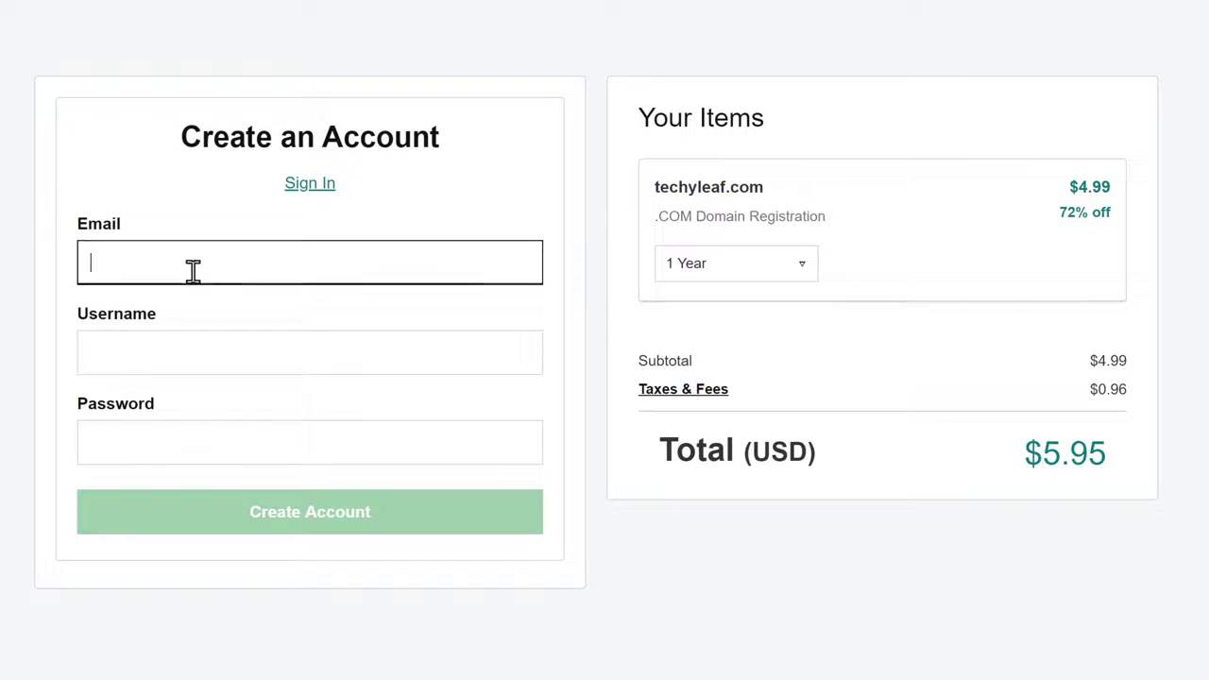
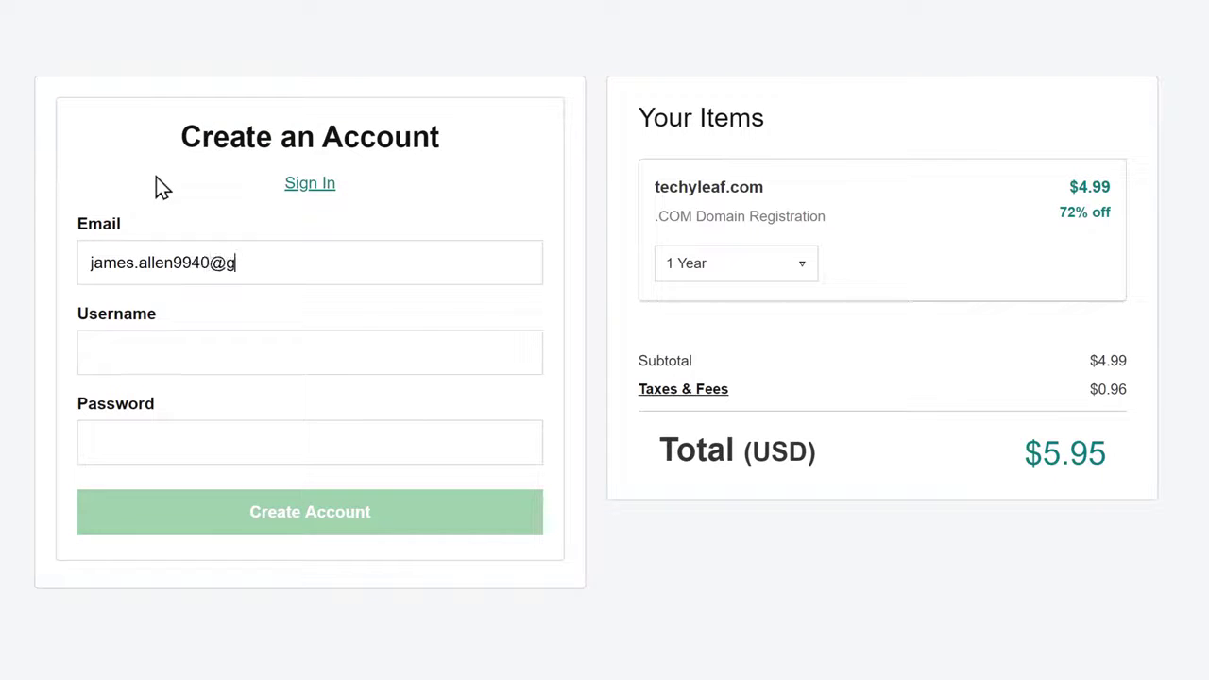
key("Tab")
type("TechyLeaf")
key("Tab")
type("•••••••••")
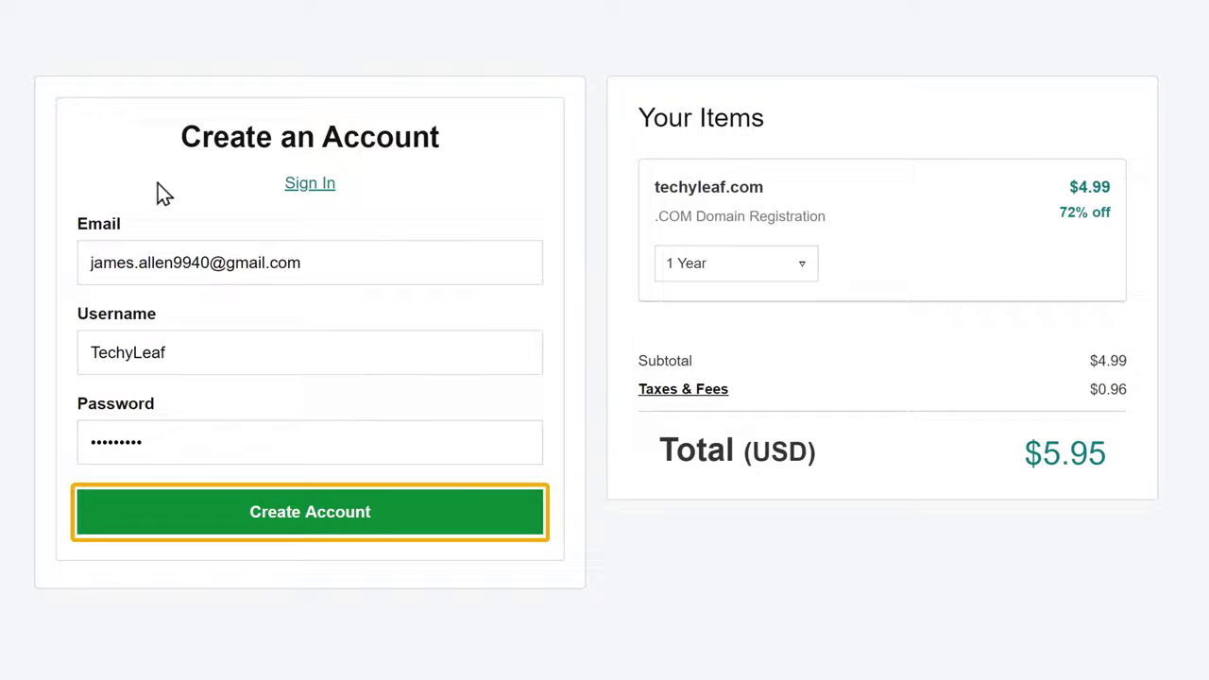
left_click(306, 531)
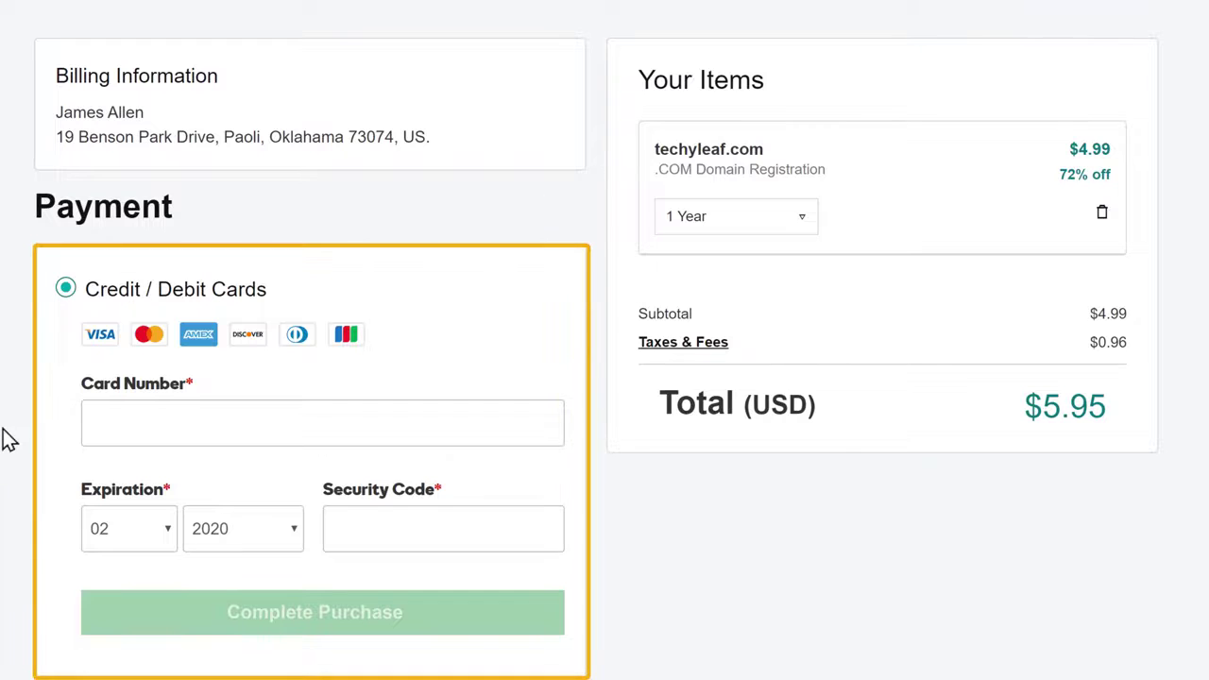
left_click(101, 421)
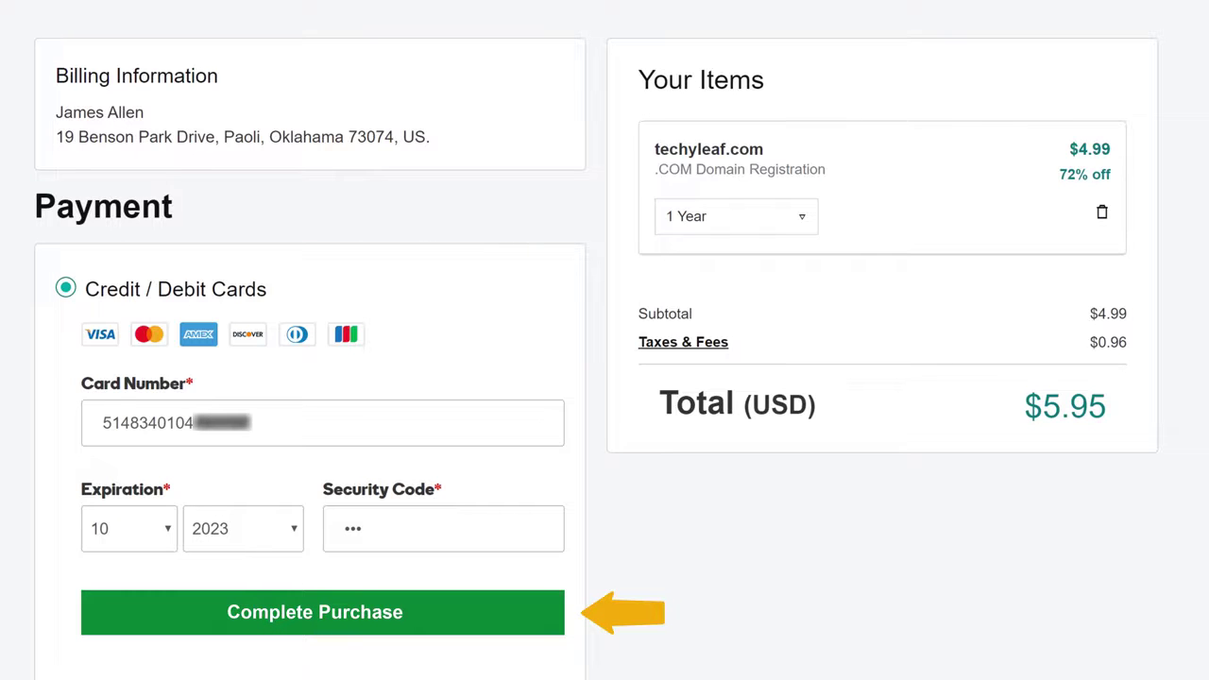
left_click(322, 636)
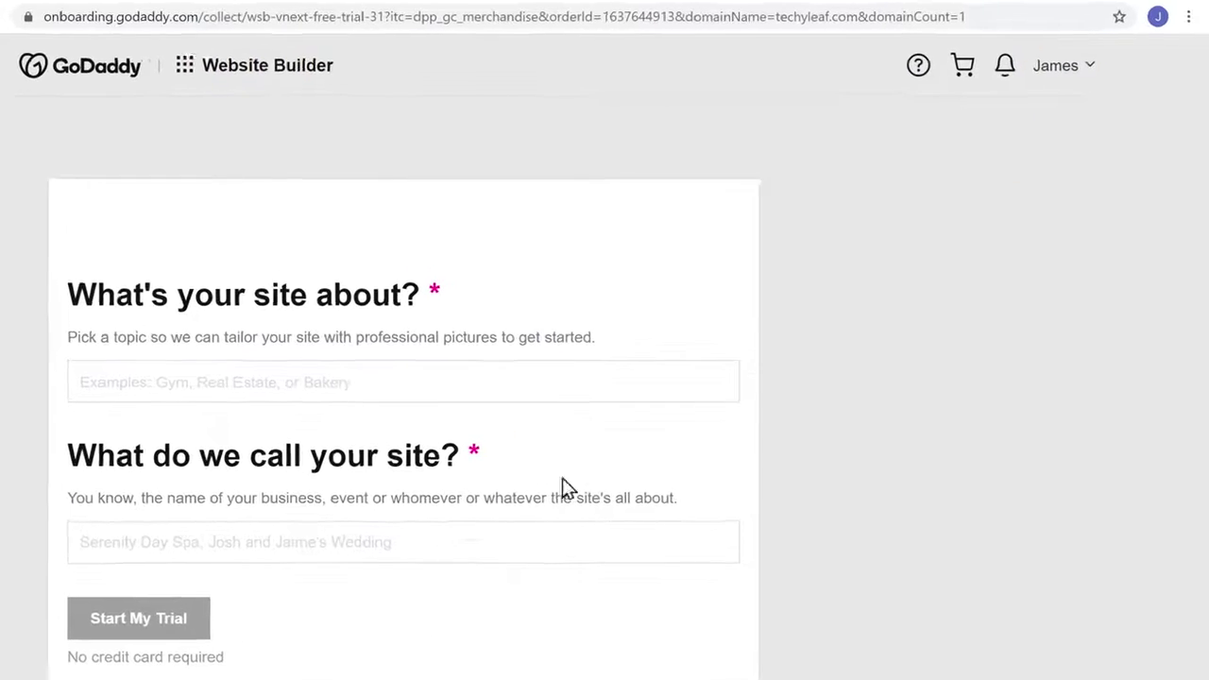
Go to My Products from the account menu to see techyleaf.com listed
left_click(1071, 81)
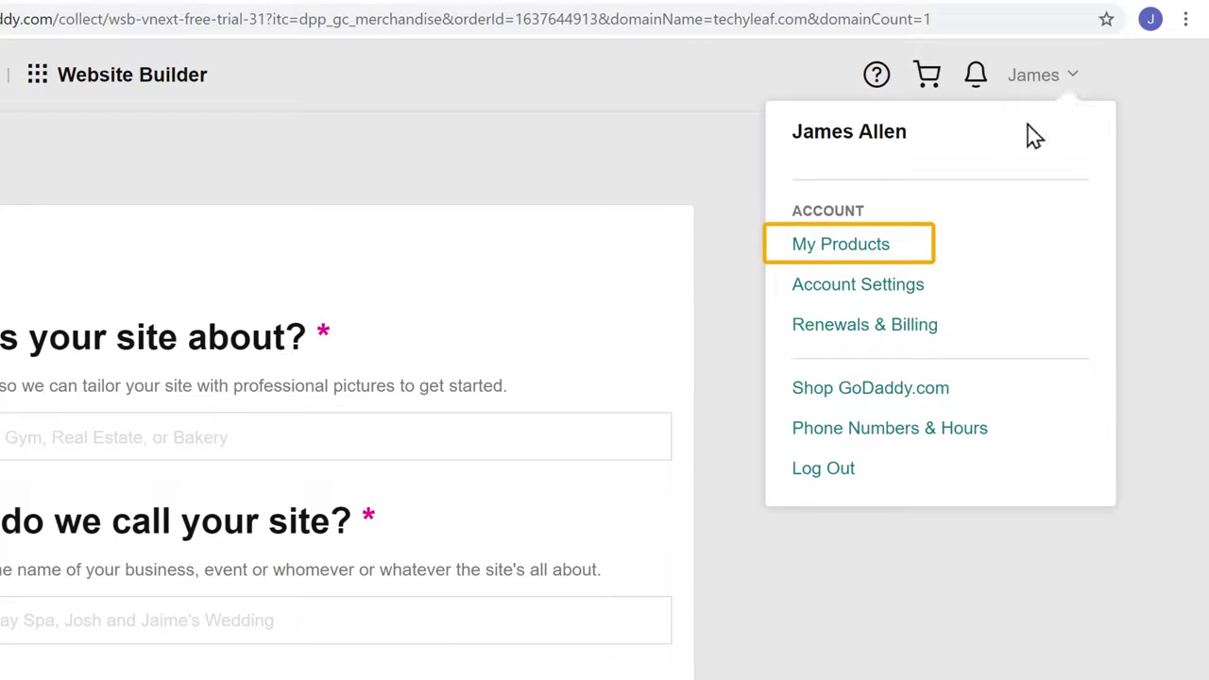
left_click(839, 247)
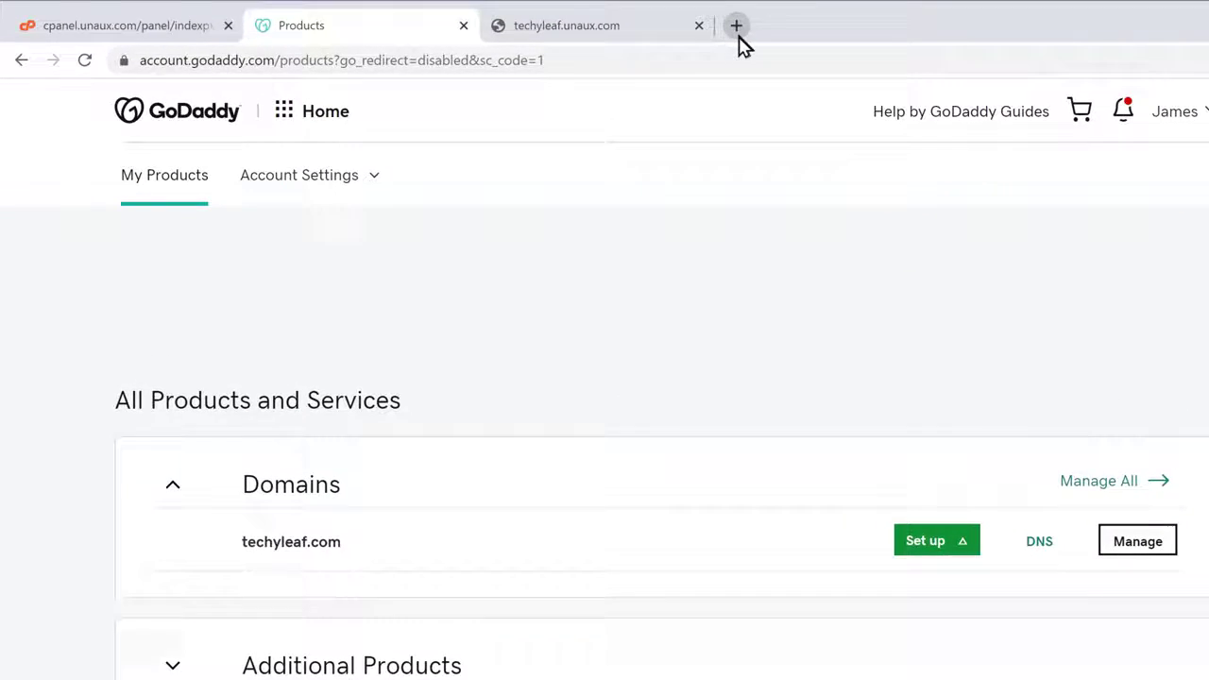
Load techyleaf.com in a new tab to confirm it is blank, then return to cPanel
left_click(738, 36)
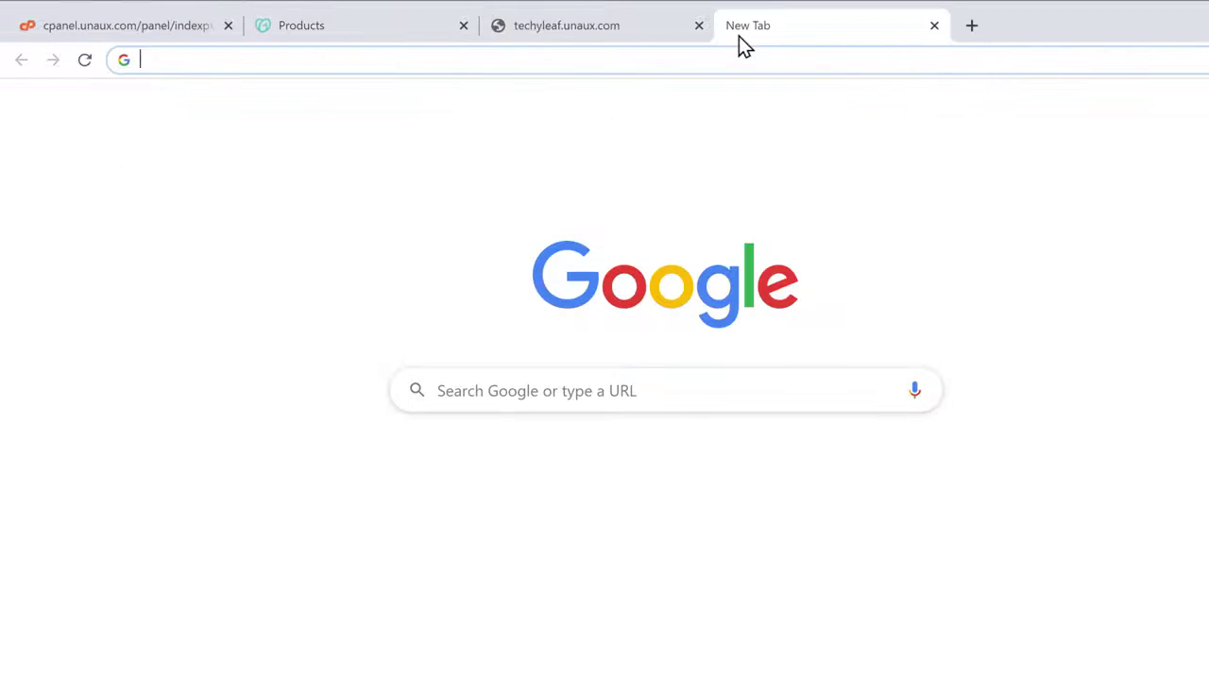
type("techyleaf.com")
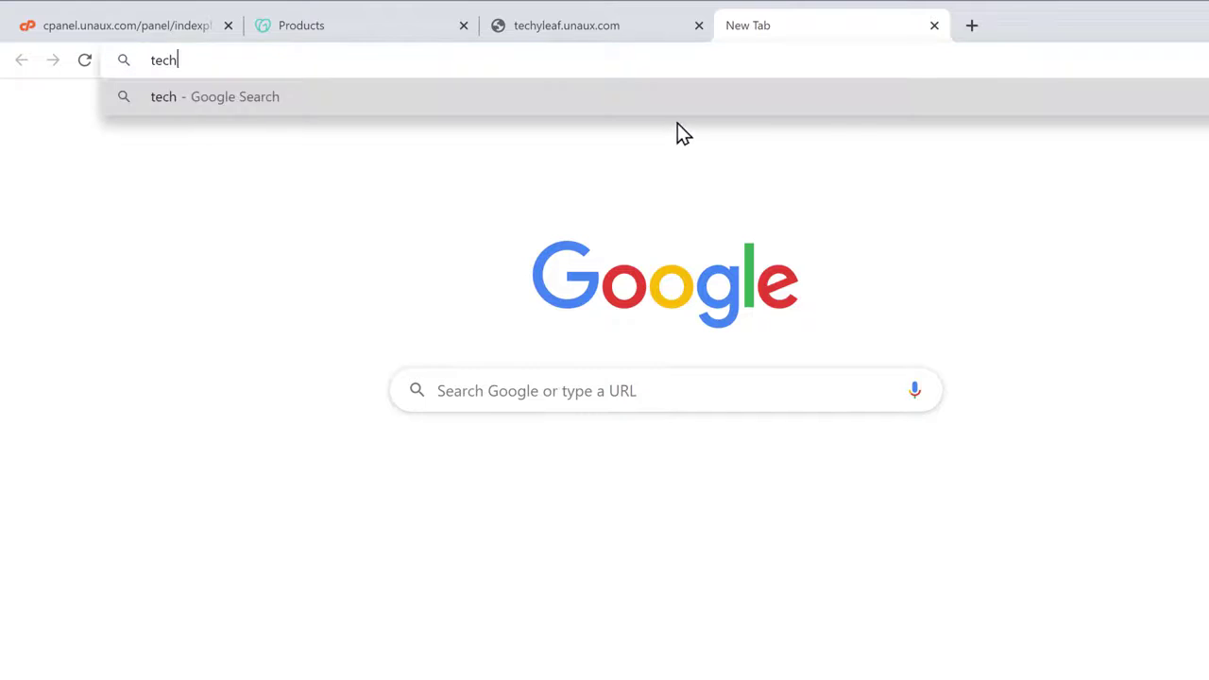
key("Return")
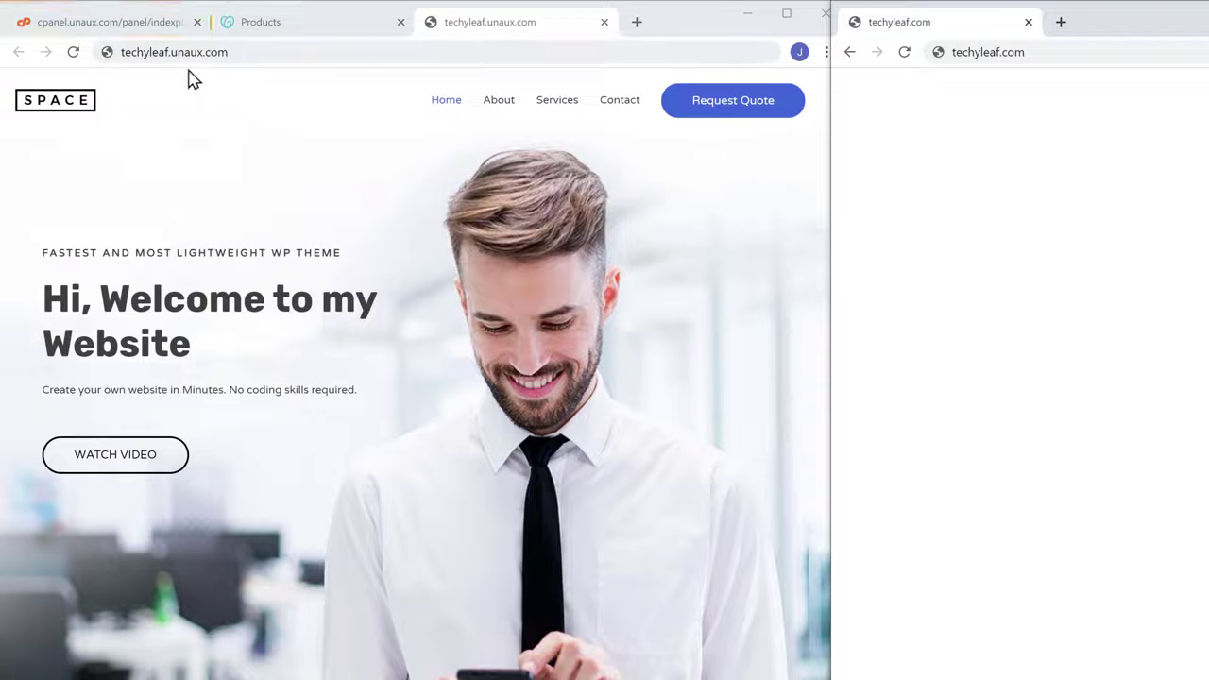
left_click(115, 31)
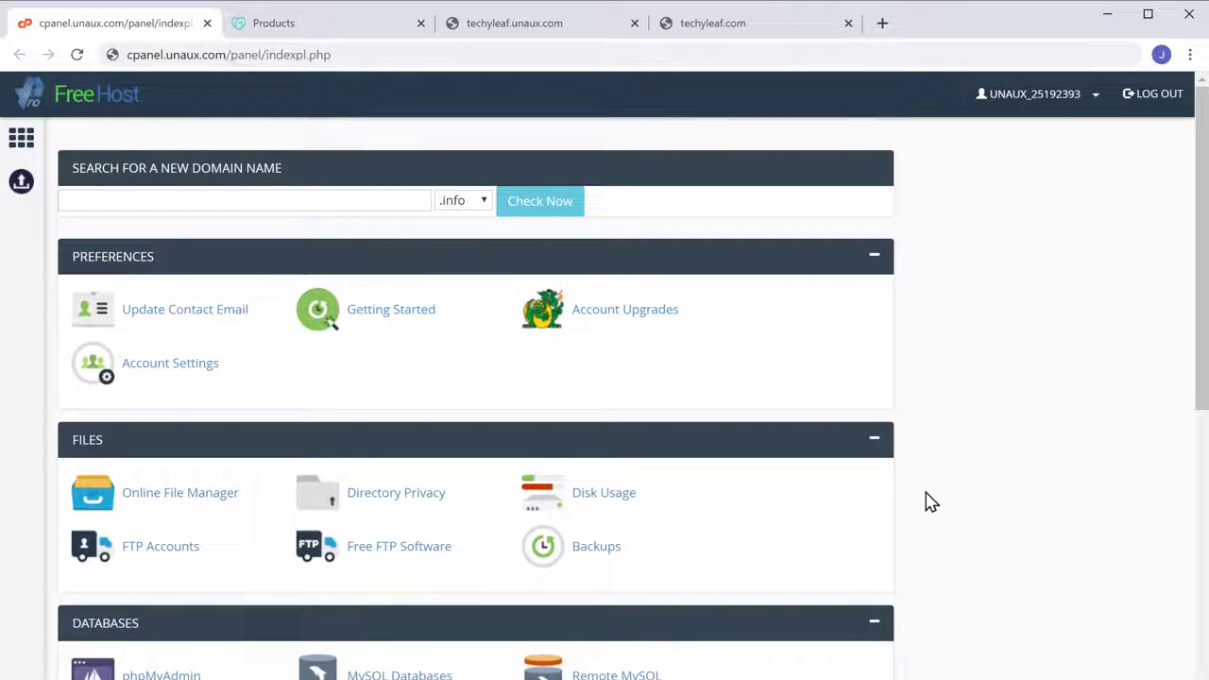
Enter techyleaf.com as the parked domain pointing onto techyleaf.unaux.com
scroll(930, 502, "down", 4)
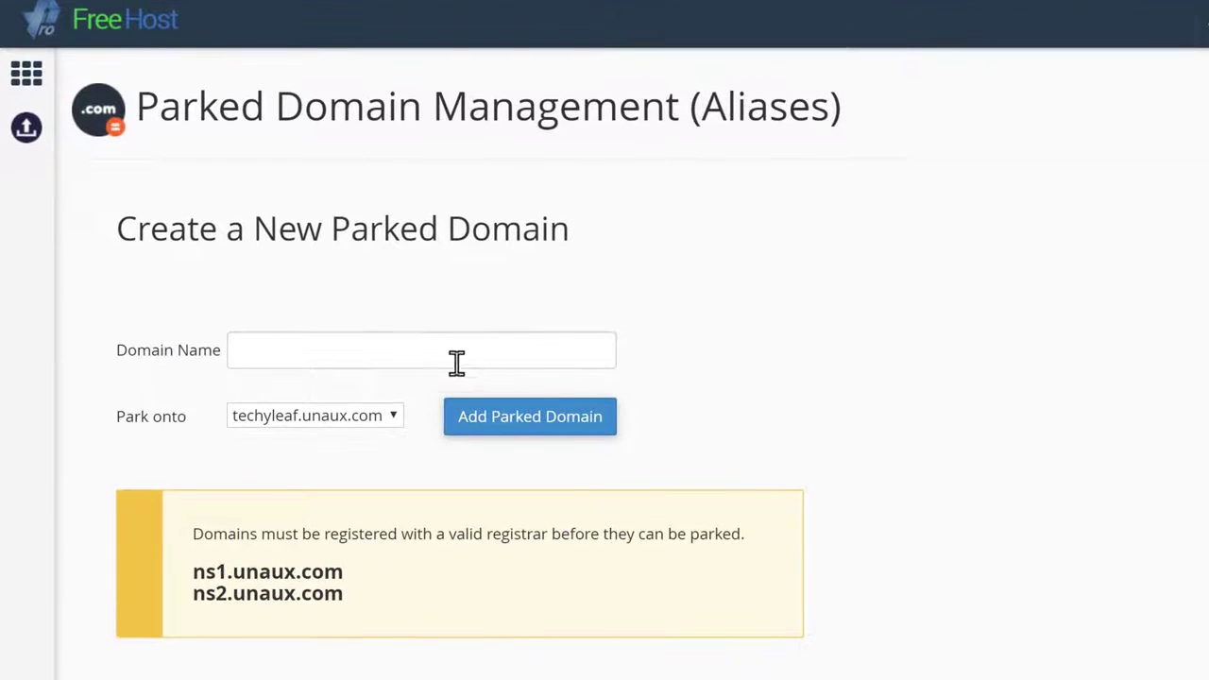
left_click(416, 350)
type("techylea")
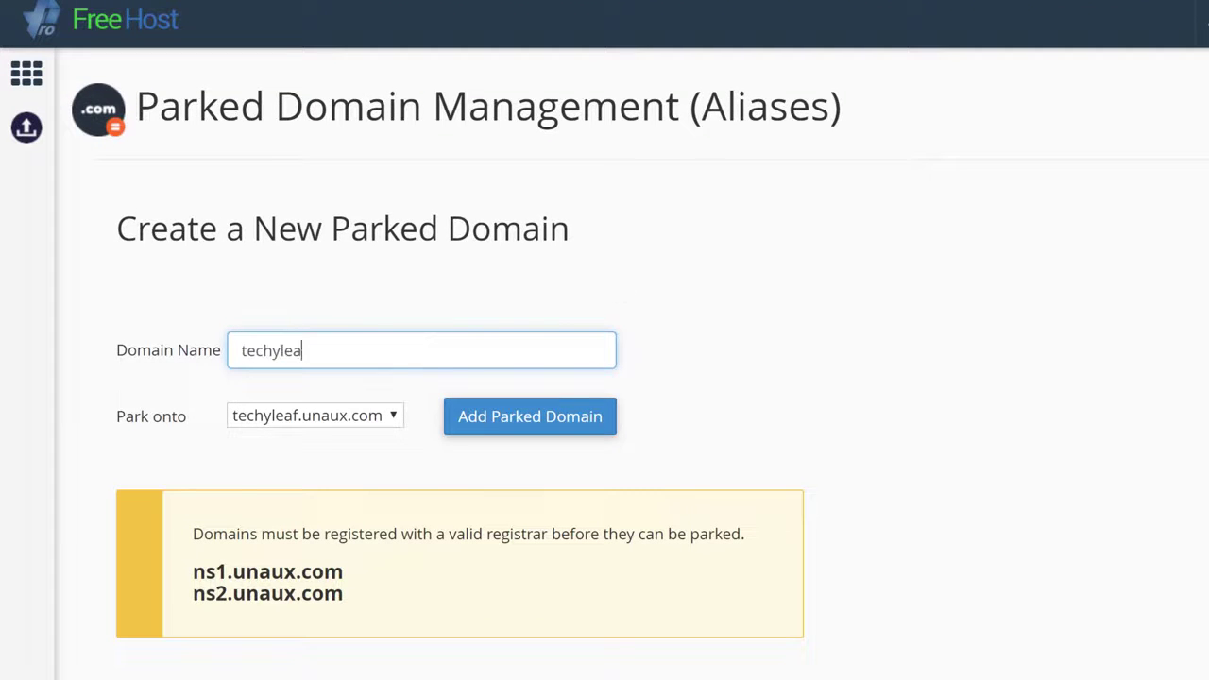
type("f.com")
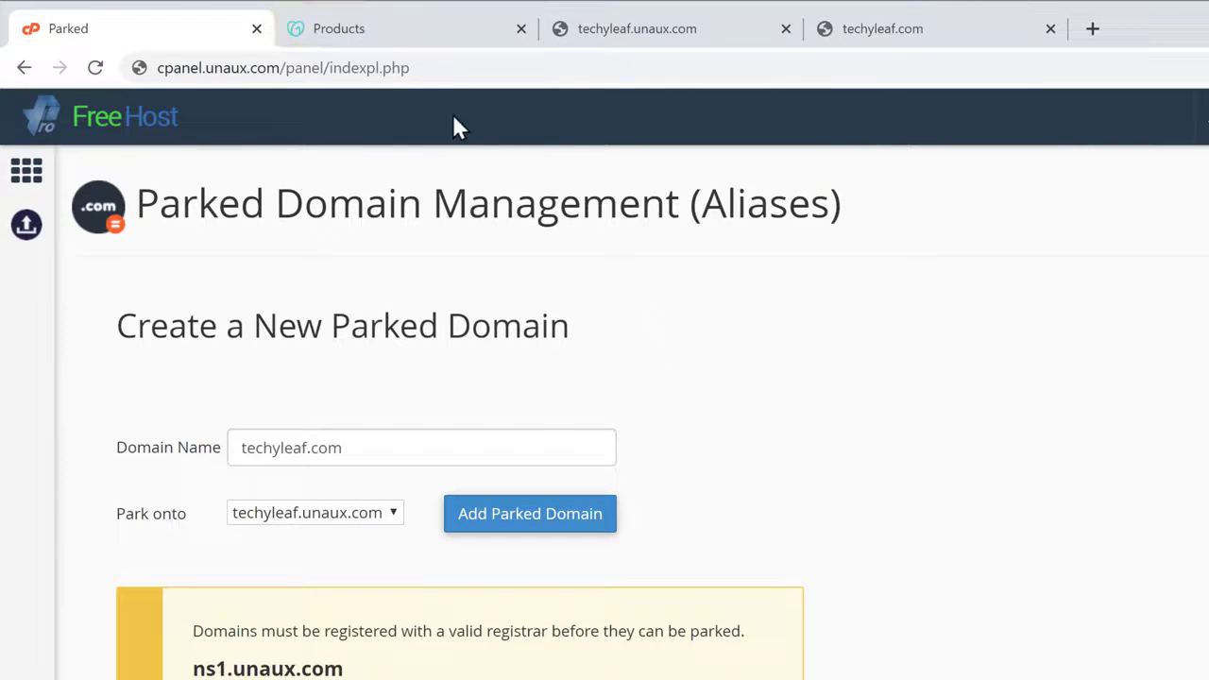
From GoDaddy Products, open techyleaf.com's DNS and choose to enter your own nameservers
left_click(378, 34)
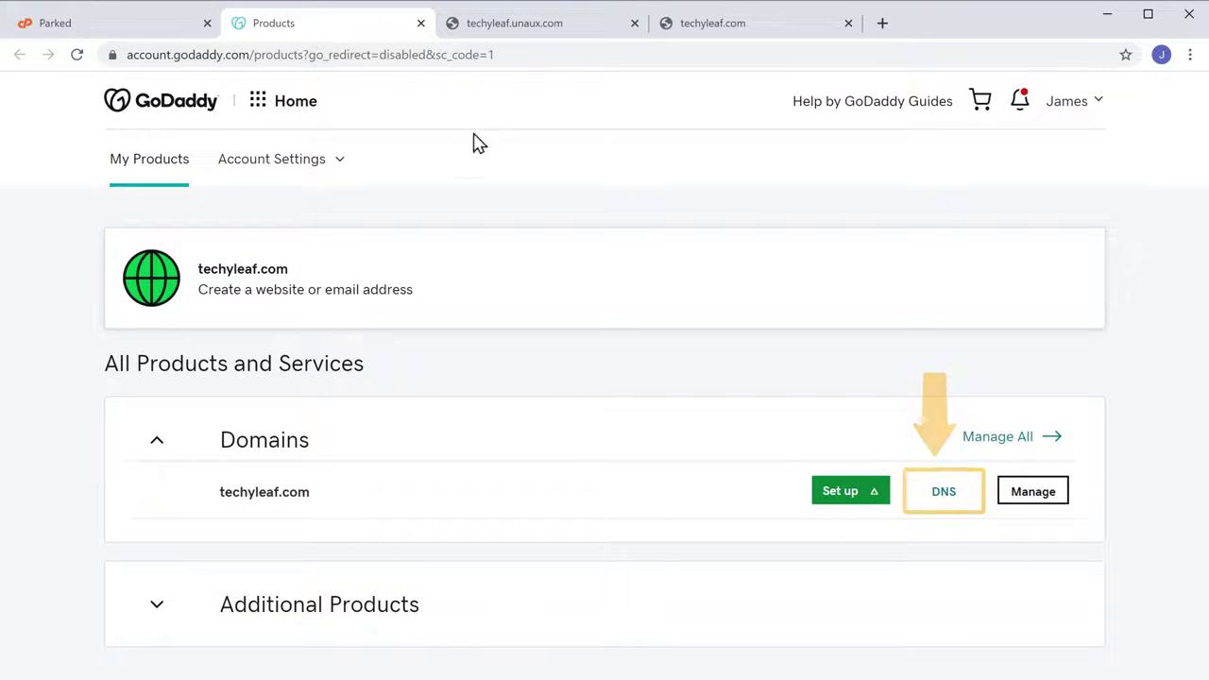
left_click(944, 492)
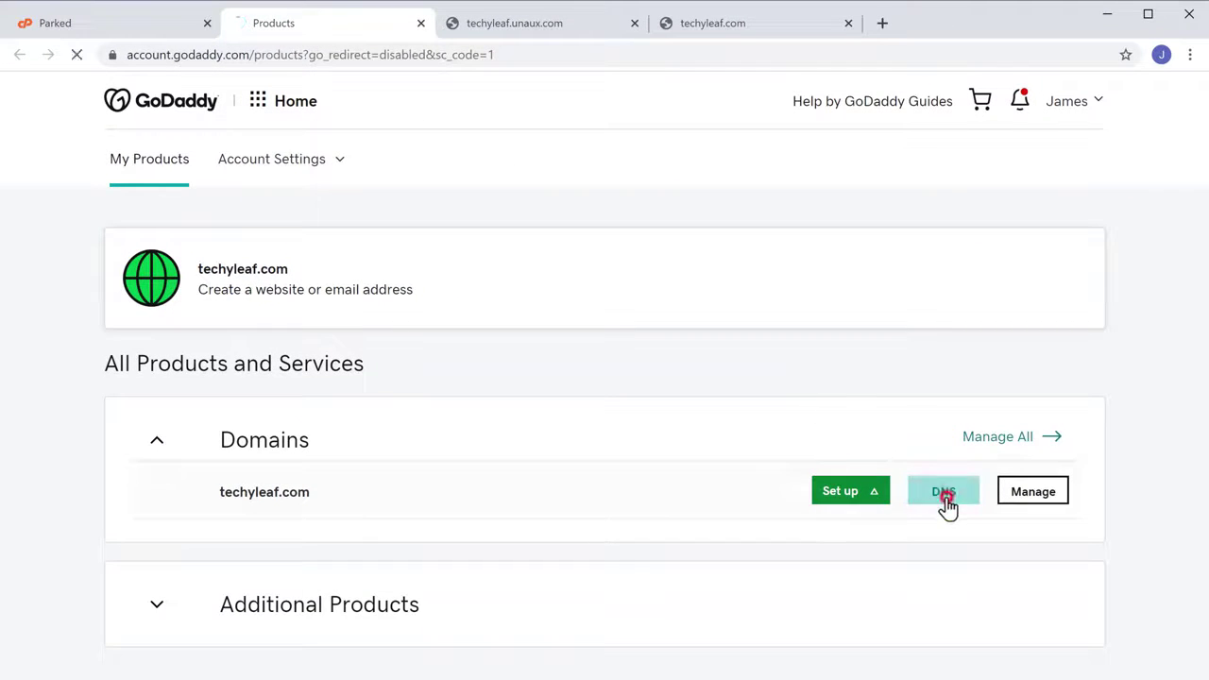
scroll(948, 508, "down", 5)
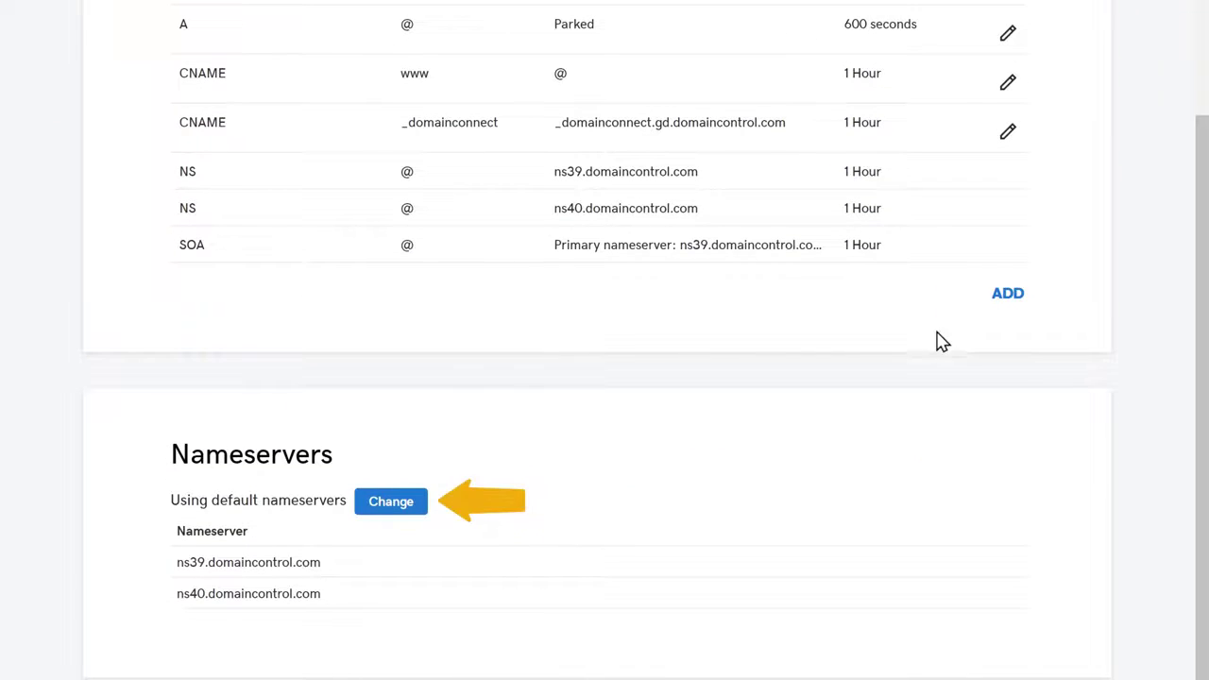
left_click(390, 506)
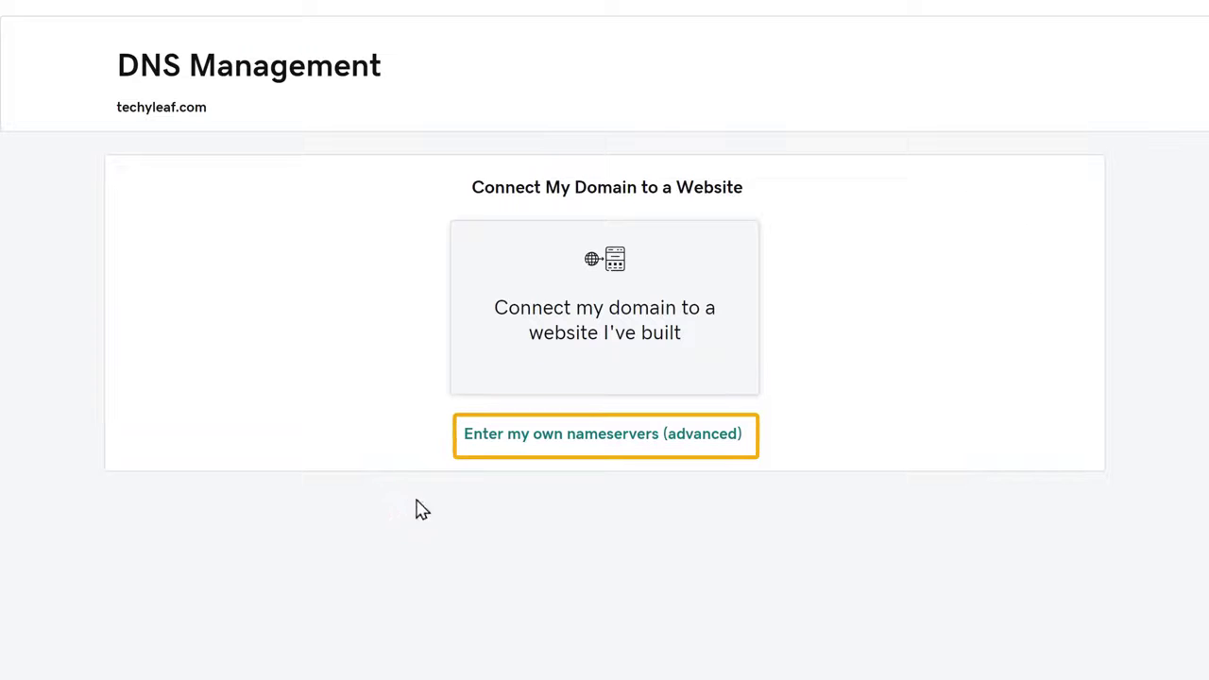
left_click(582, 441)
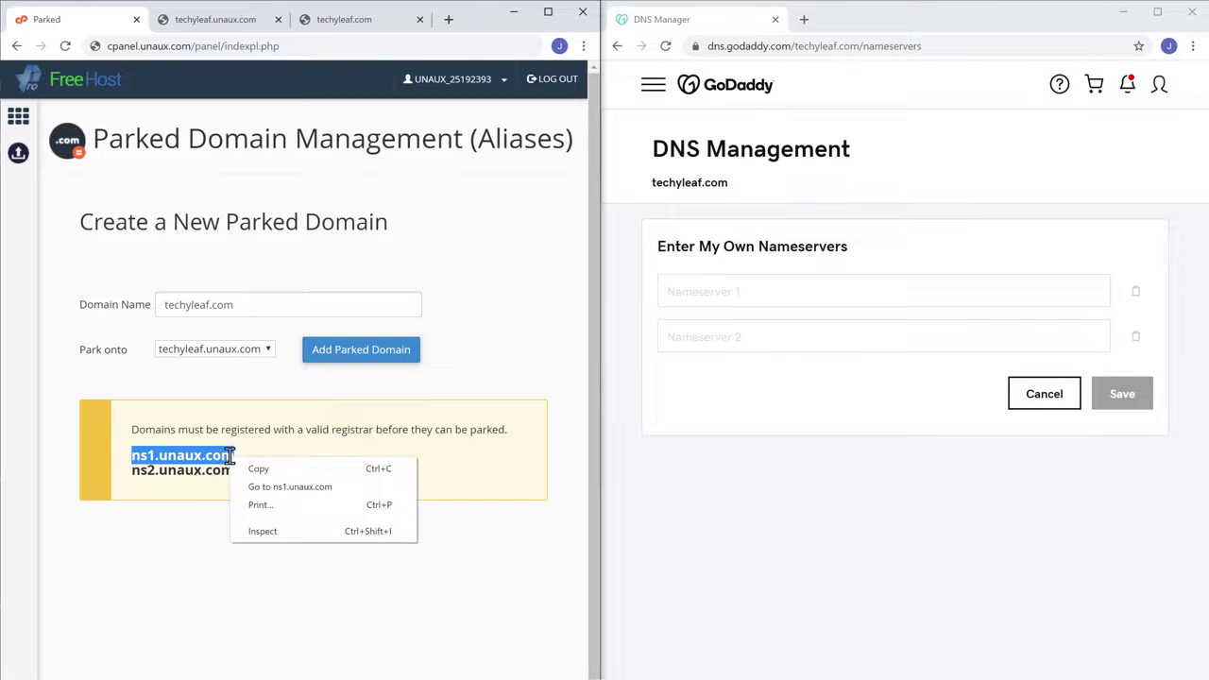
Copy ns1.unaux.com from FreeHost and paste it as GoDaddy's first nameserver
left_click(258, 478)
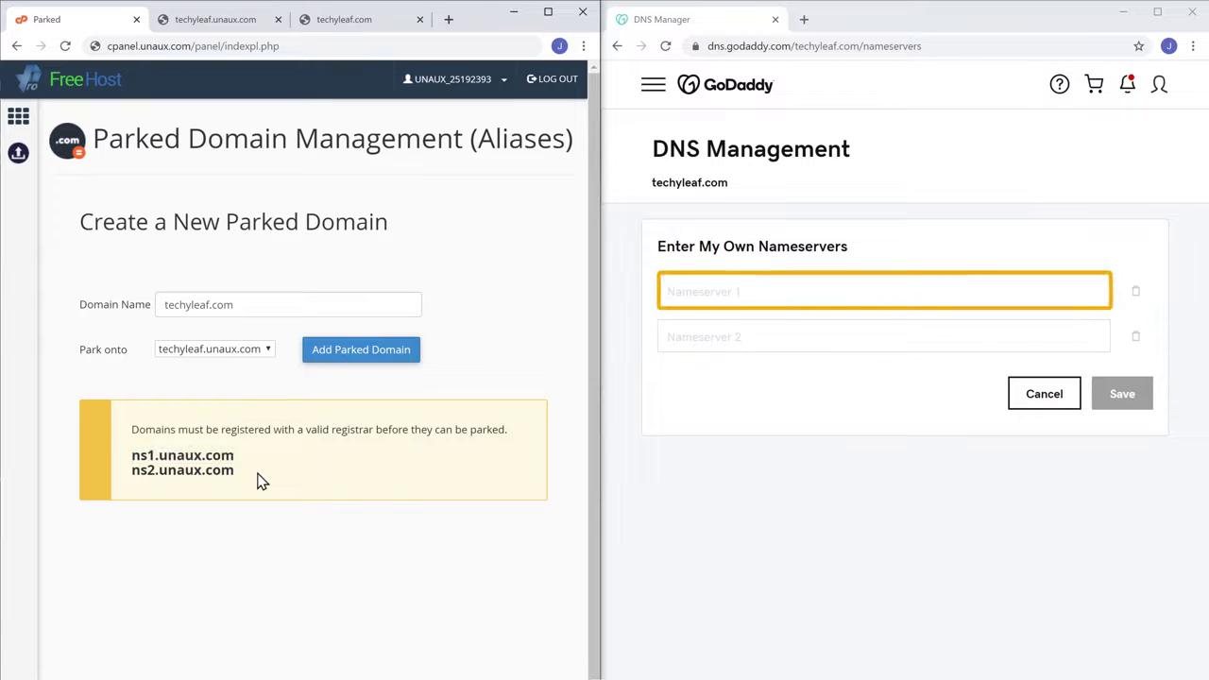
left_click(747, 292)
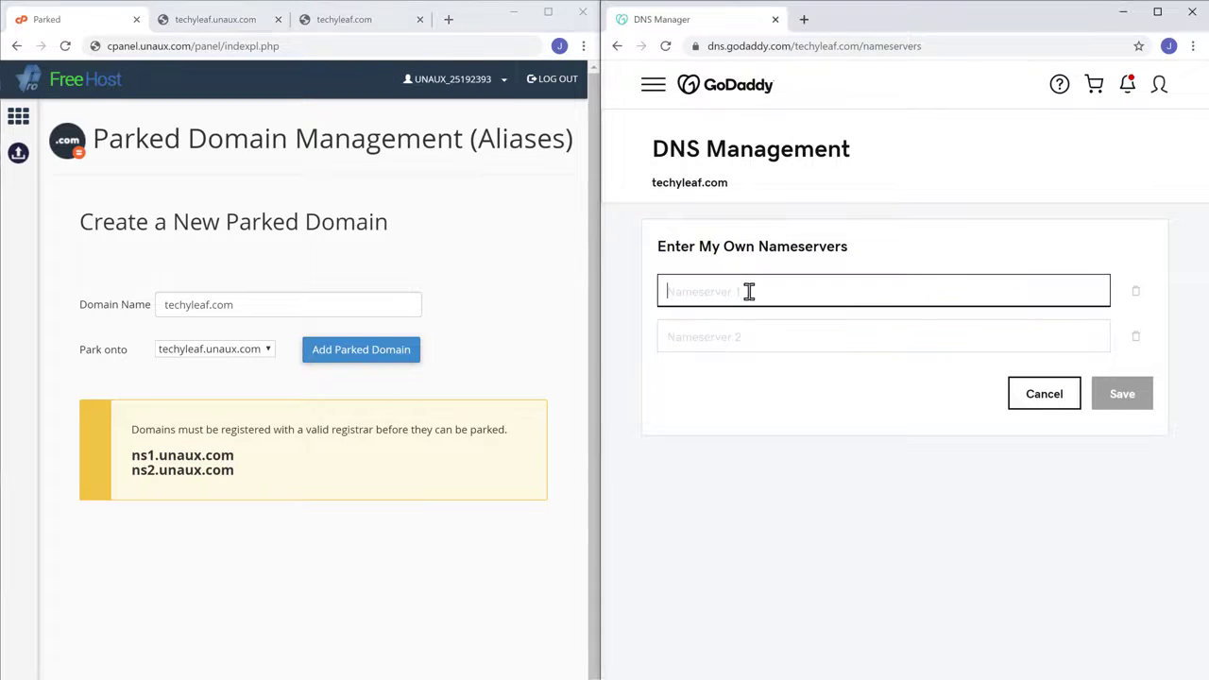
right_click(749, 292)
left_click(783, 411)
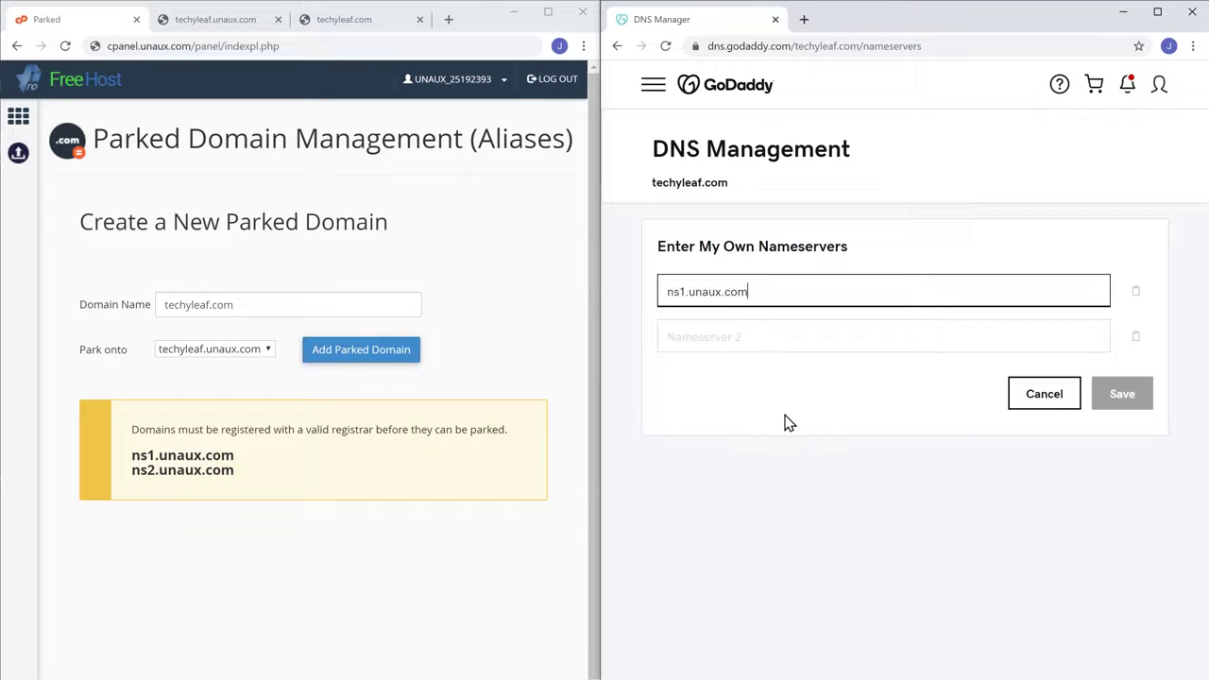
left_click(785, 422)
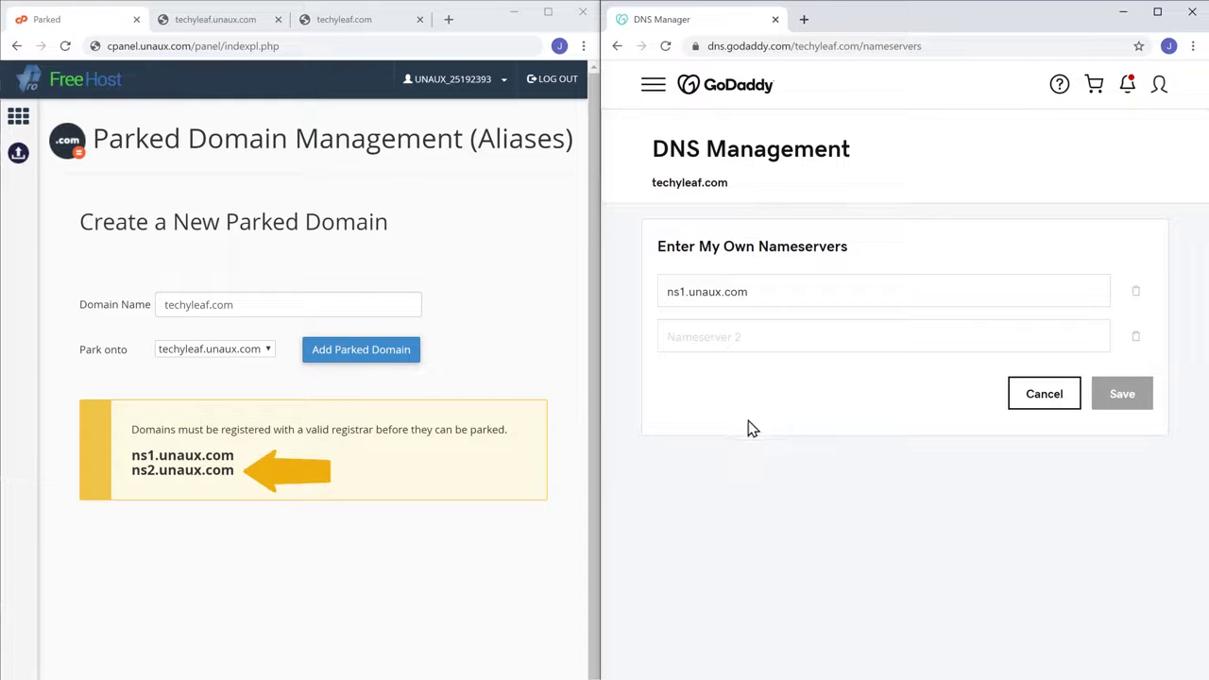
Copy ns2.unaux.com into the second nameserver field and save the custom nameservers
left_click_drag(133, 473, 204, 473)
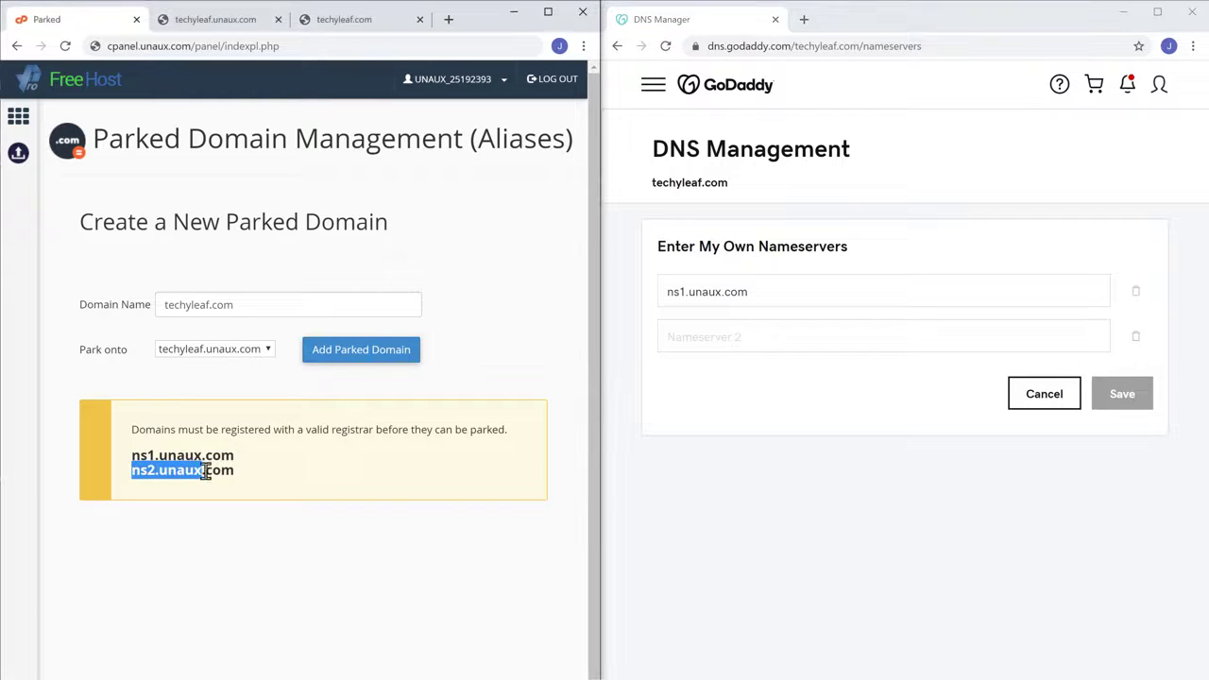
right_click(233, 472)
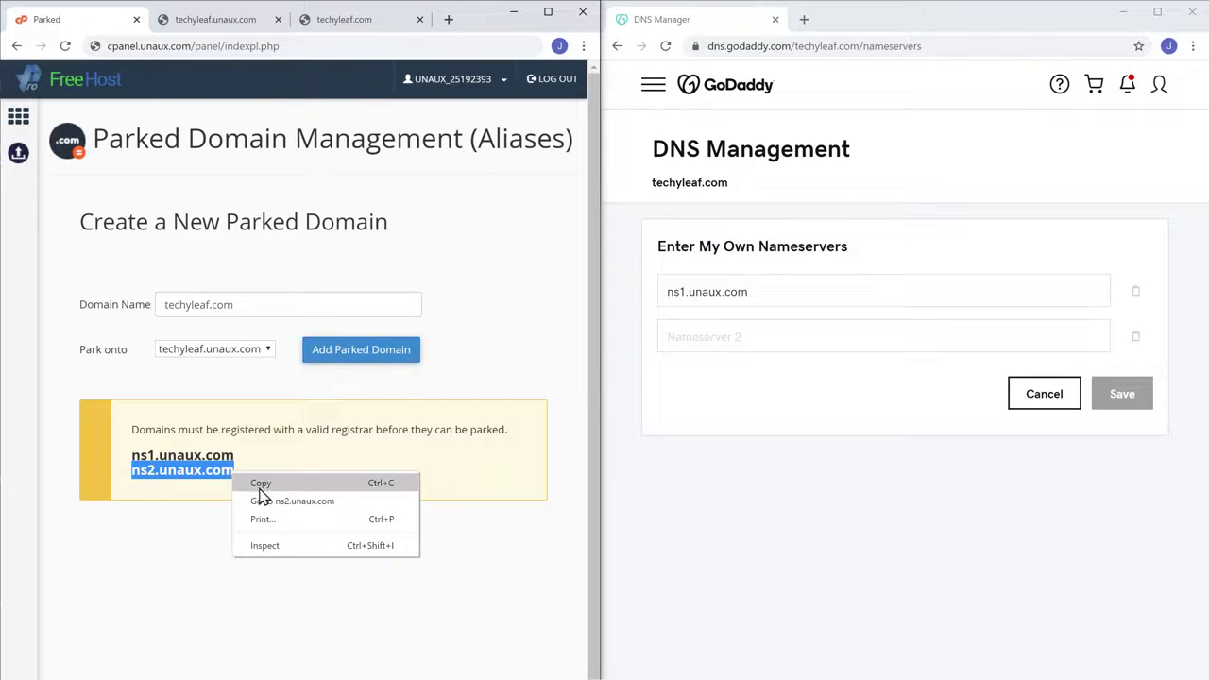
left_click(261, 485)
key("alt+Tab")
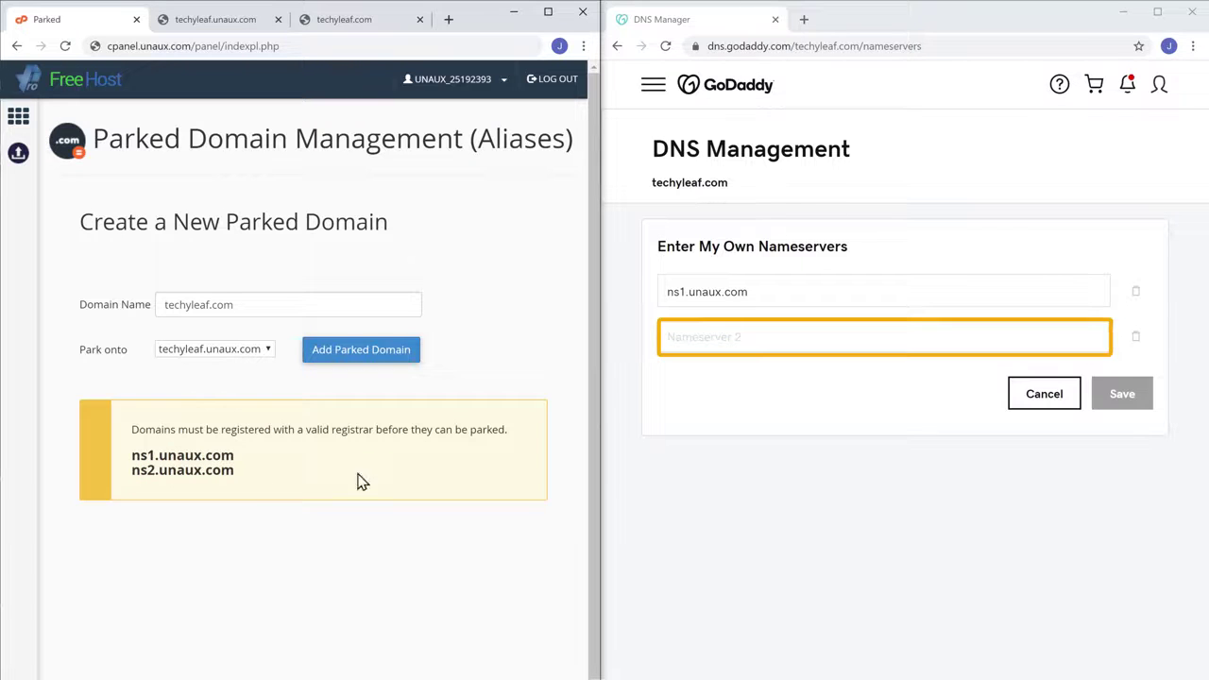
left_click(752, 337)
right_click(753, 337)
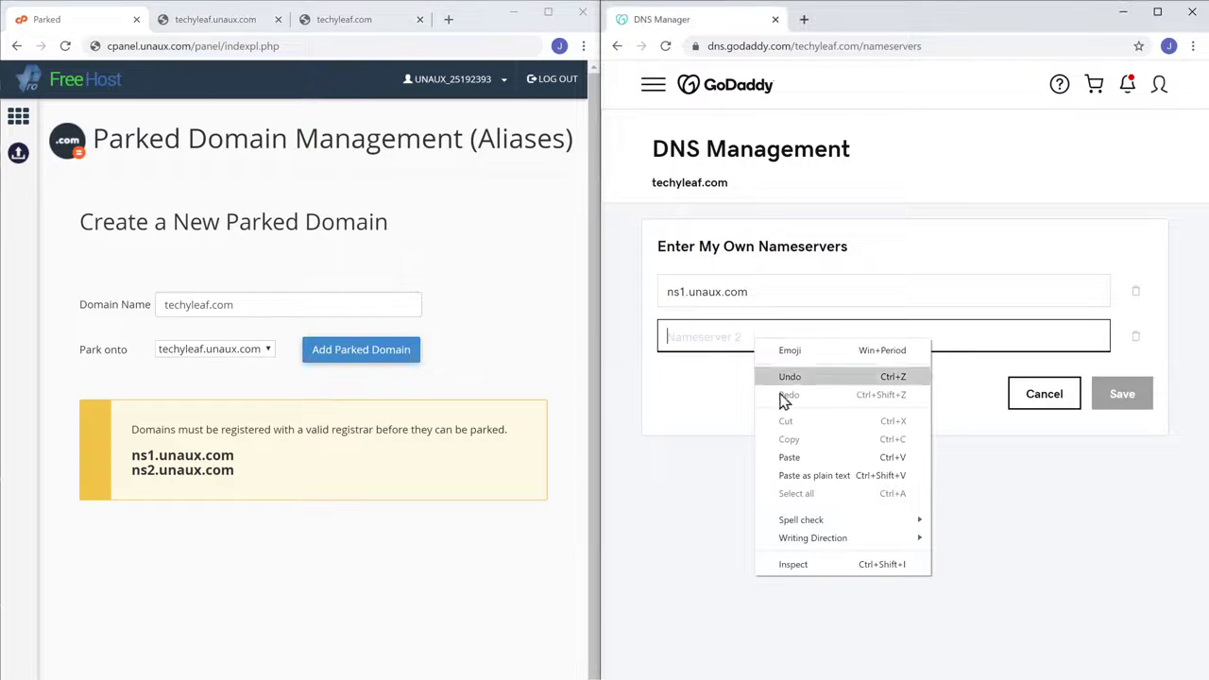
left_click(790, 459)
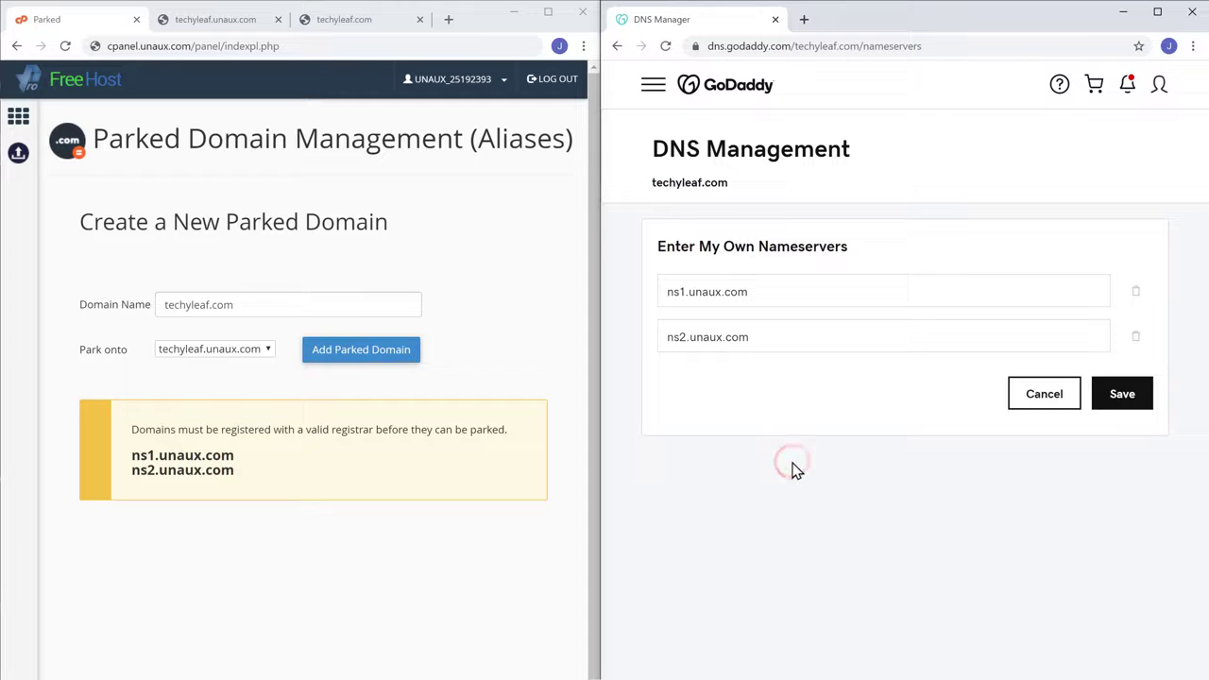
left_click(1122, 404)
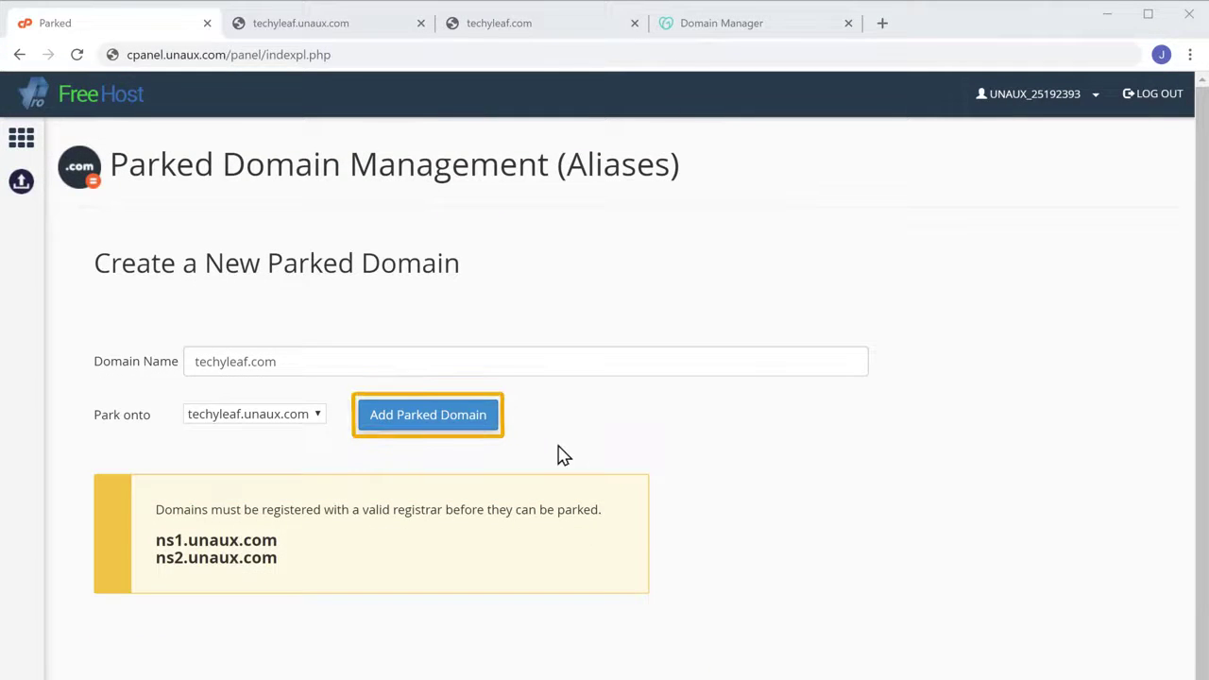
Add techyleaf.com as a parked domain on techyleaf.unaux.com, then copy the techyleaf.com name from the list
left_click(413, 434)
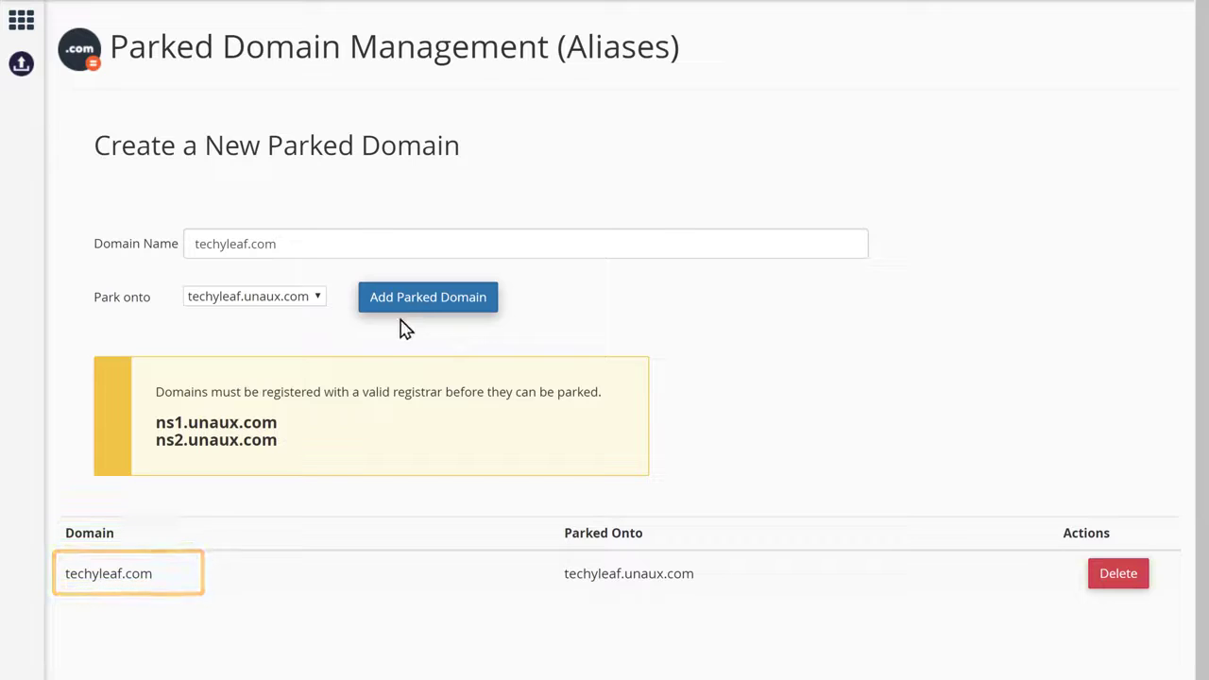
left_click_drag(65, 573, 128, 576)
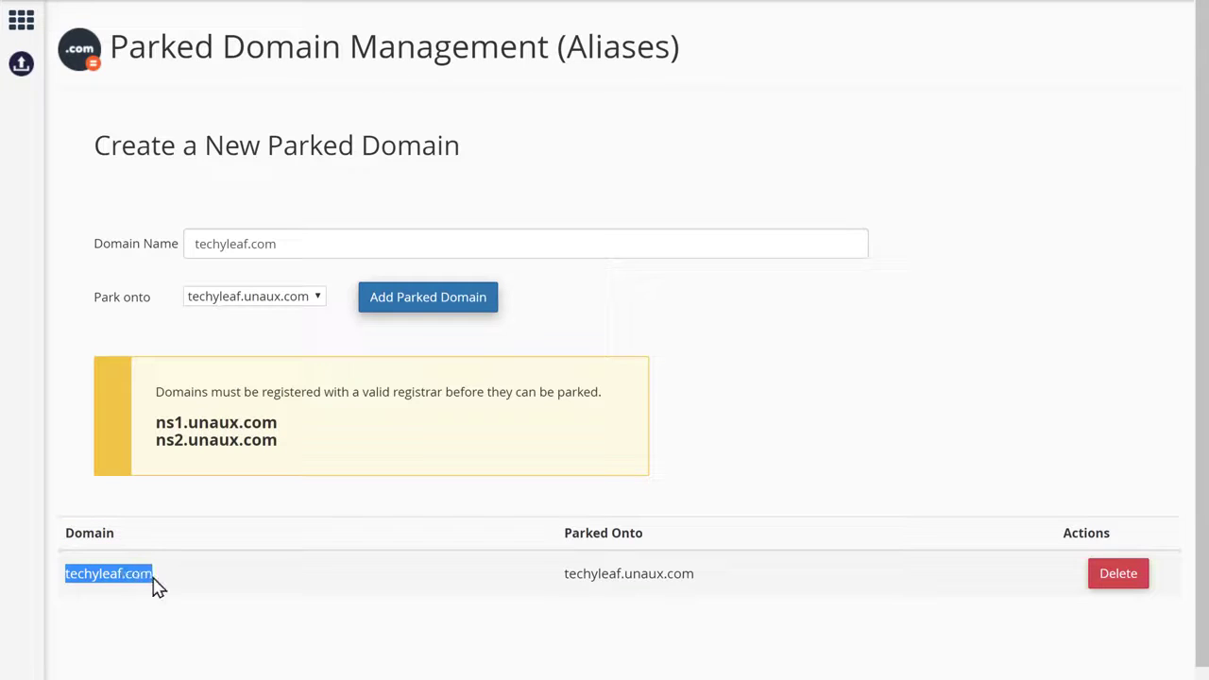
right_click(156, 584)
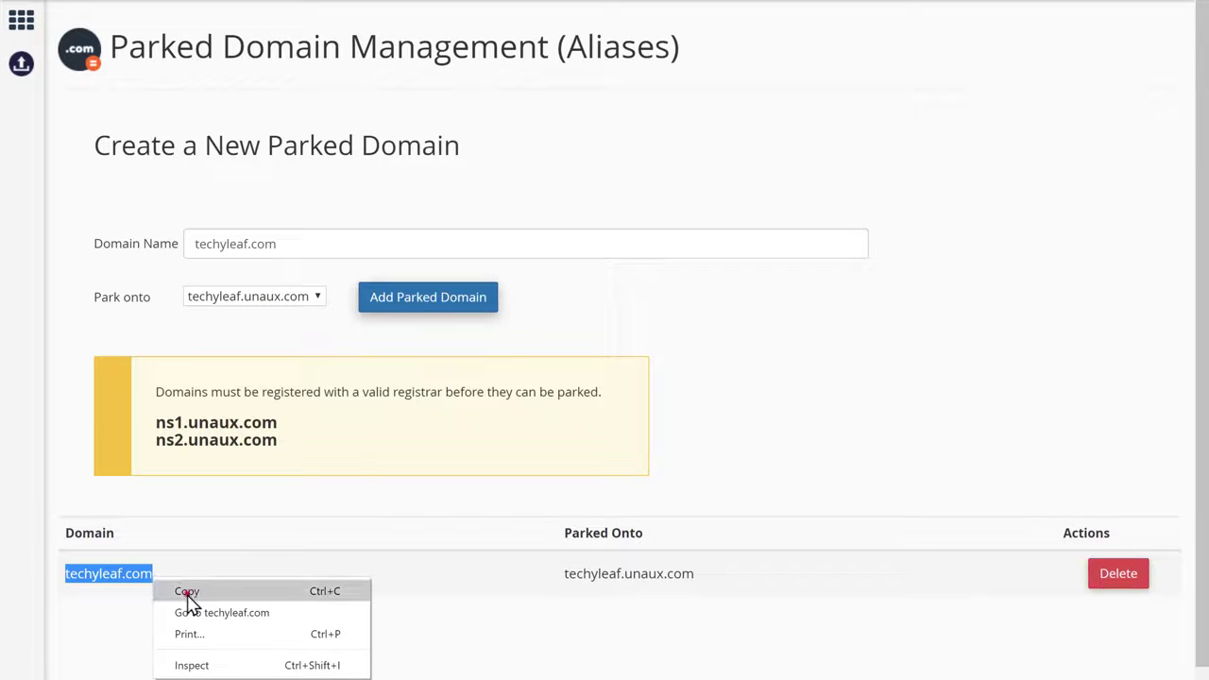
left_click(187, 594)
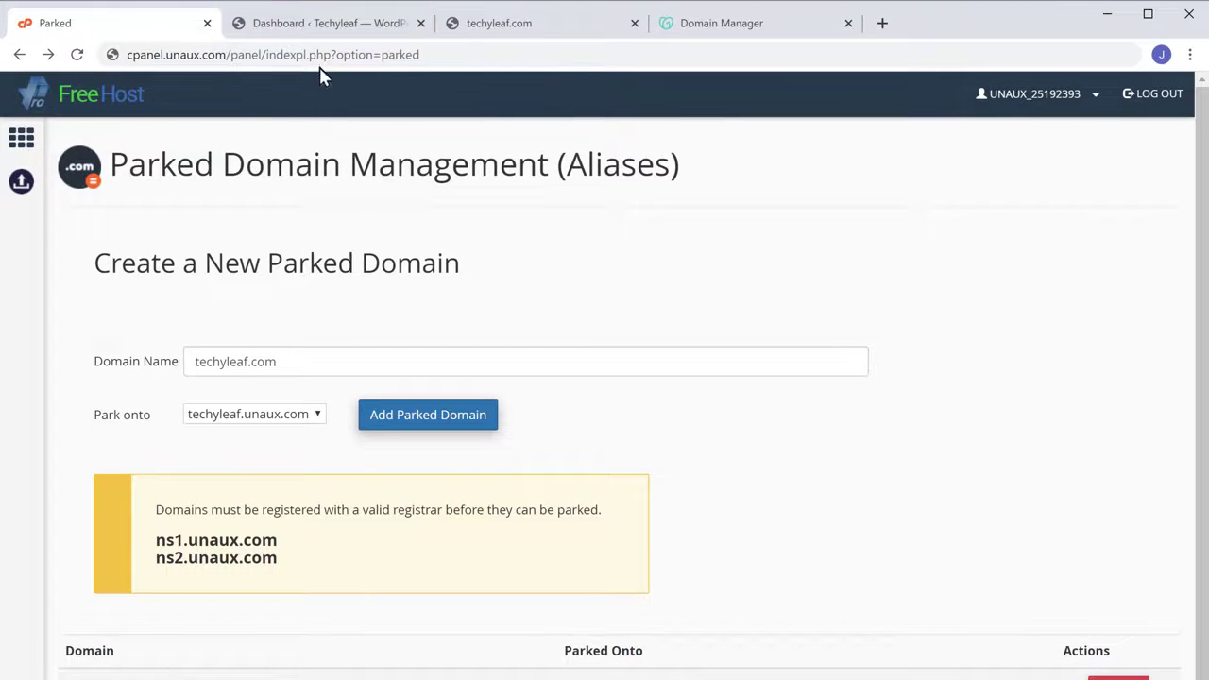
Open Settings > General and paste techyleaf.com over the old domain in WordPress Address
left_click(328, 40)
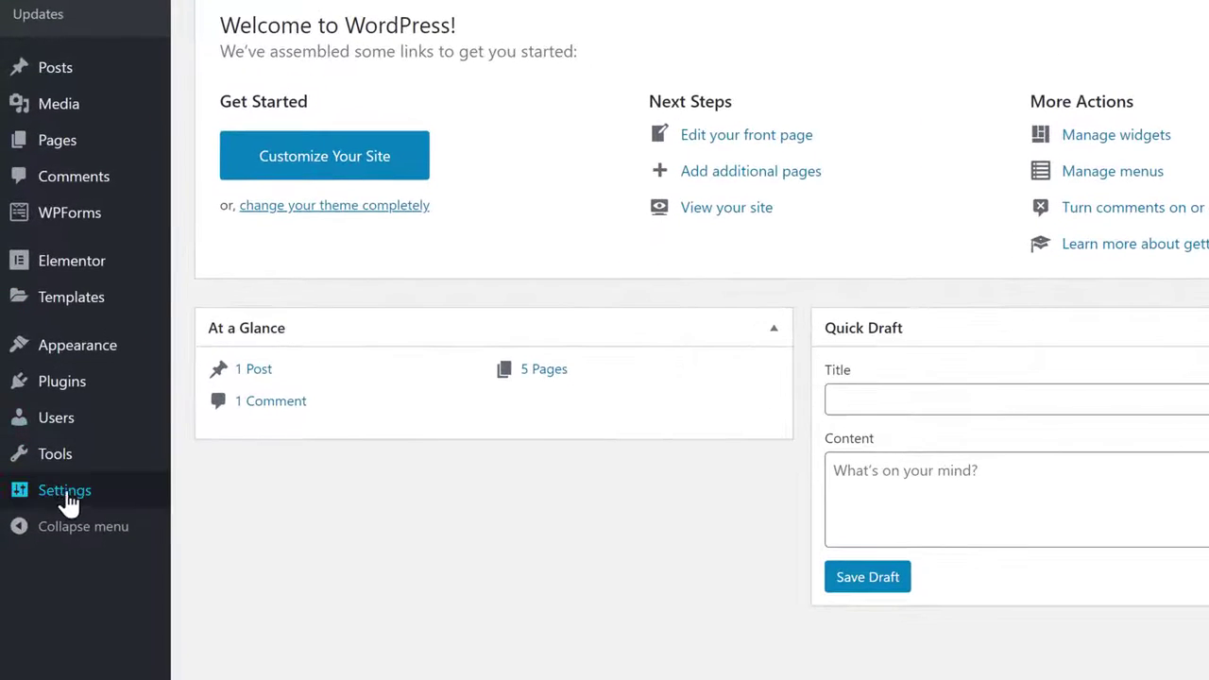
mouse_move(54, 597)
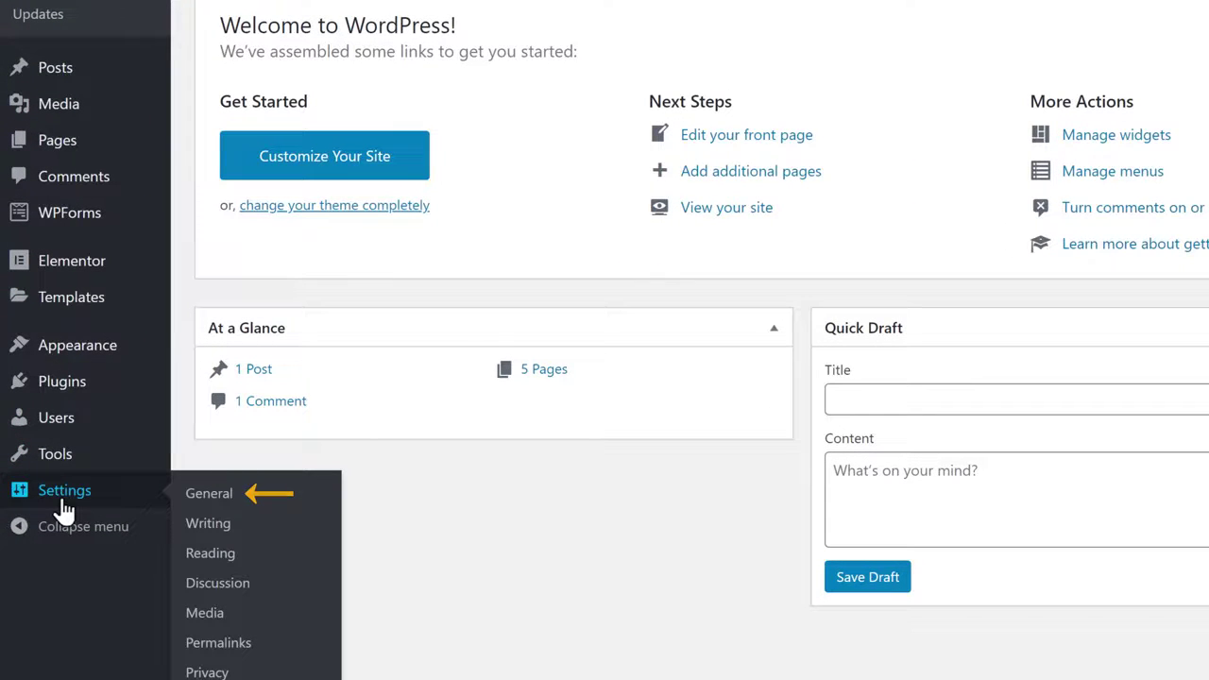
left_click(206, 510)
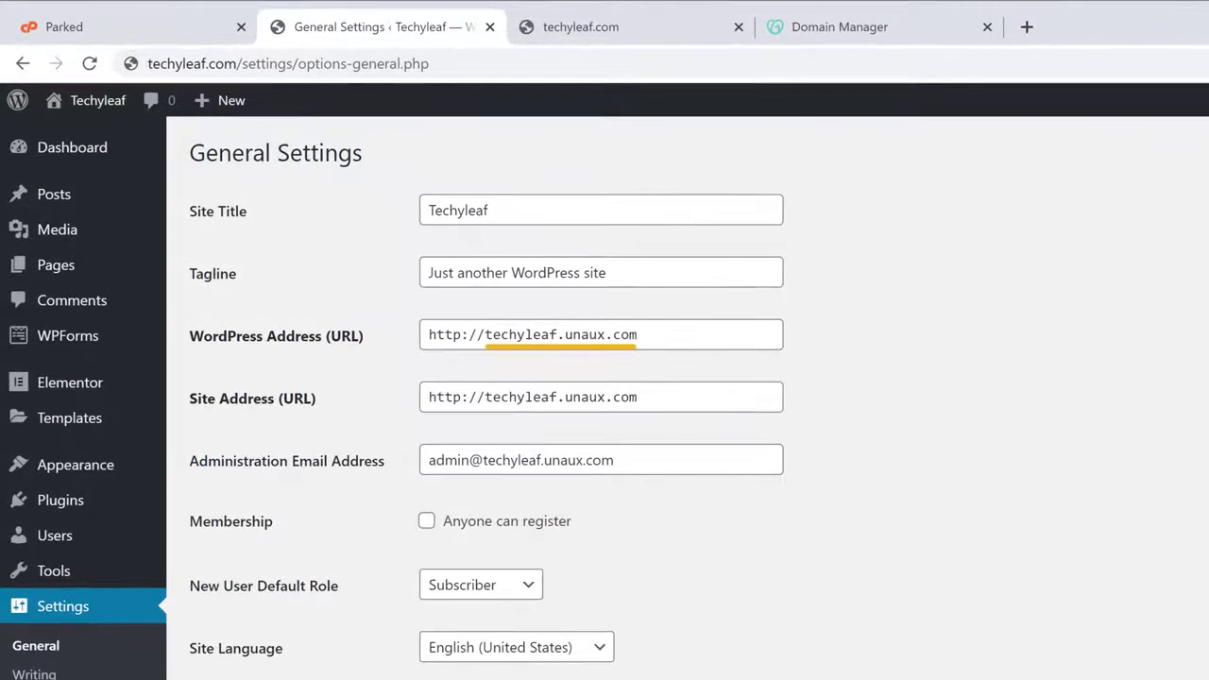
left_click_drag(485, 334, 643, 334)
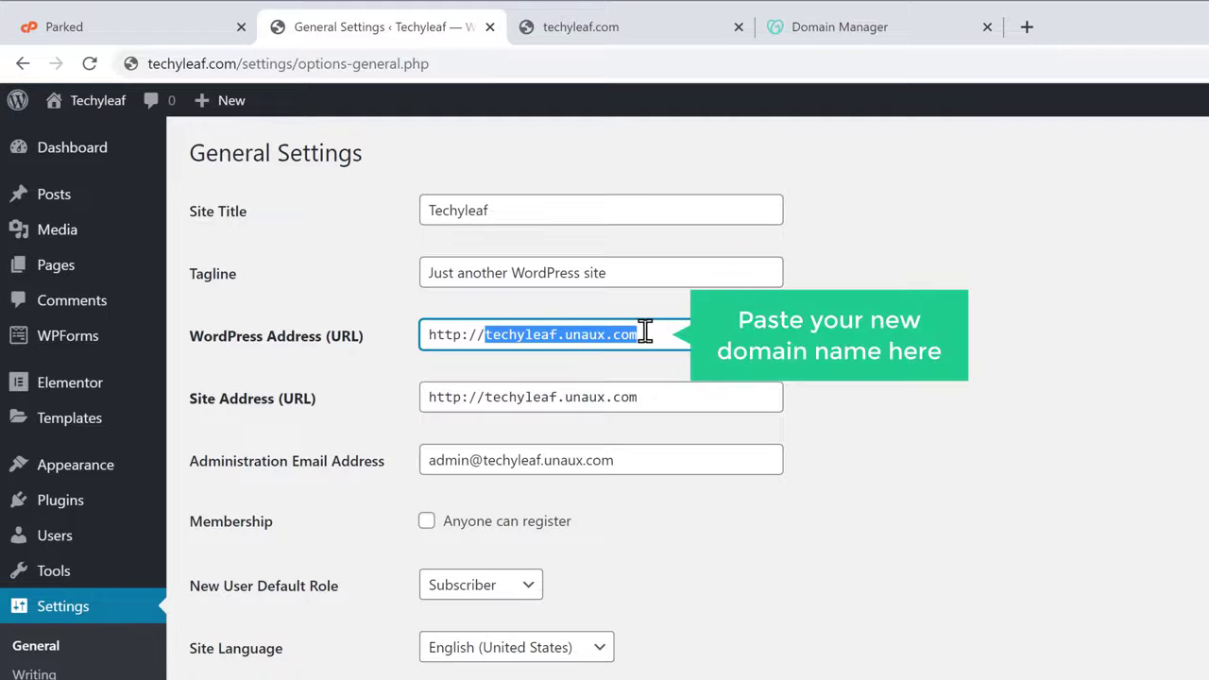
right_click(643, 334)
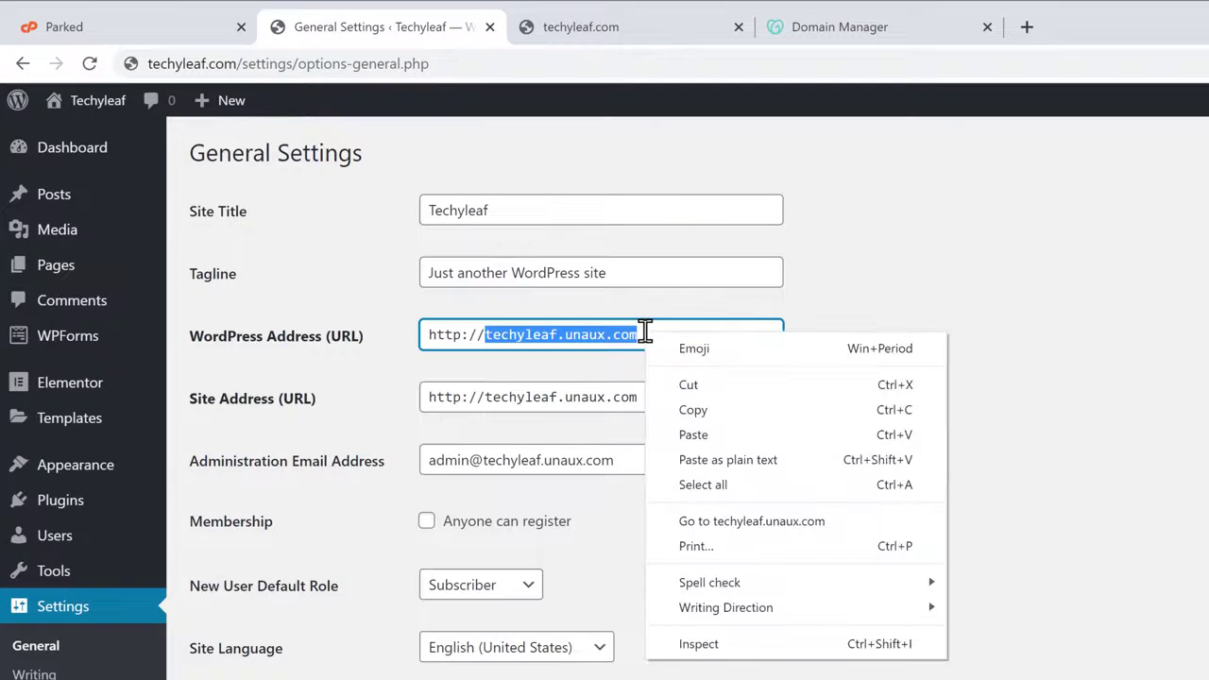
left_click(695, 434)
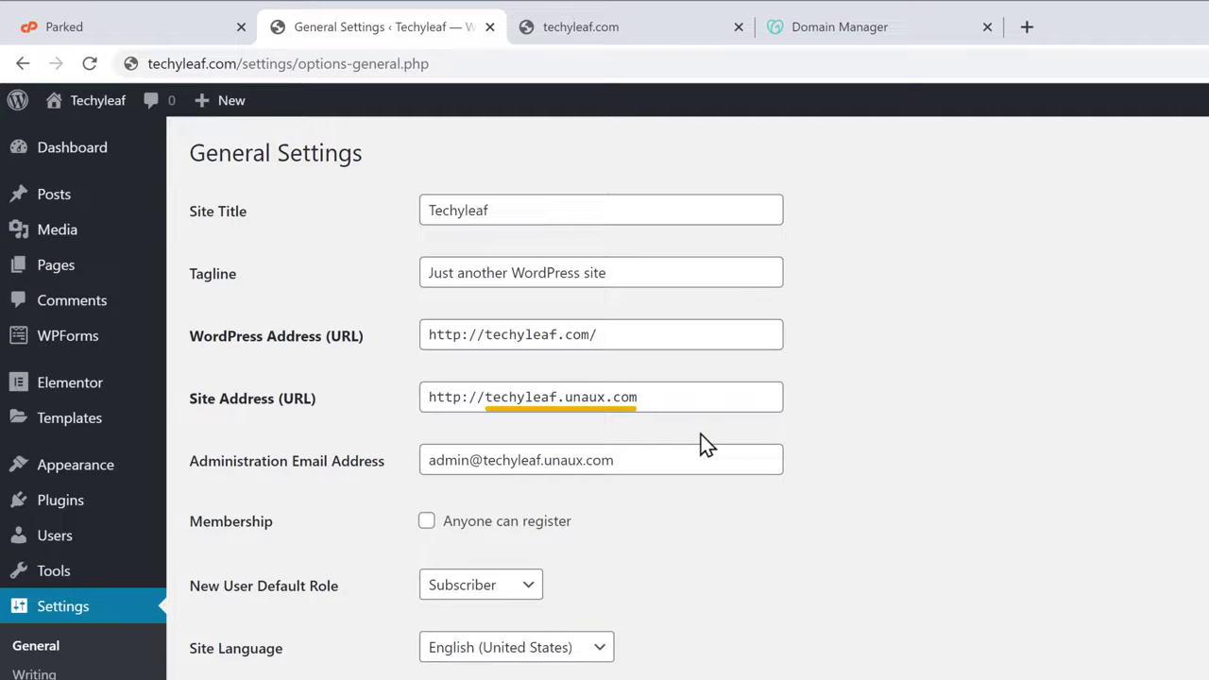
Paste techyleaf.com over the old domain in Site Address and save the changes
left_click_drag(490, 399, 642, 397)
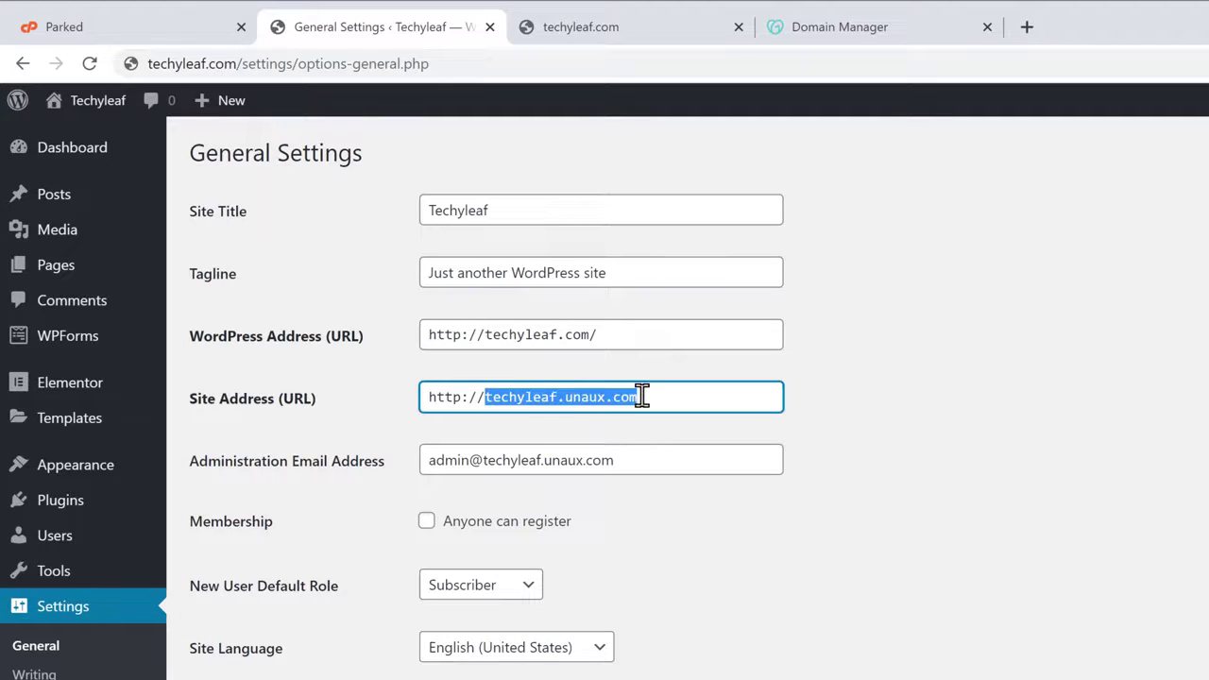
right_click(642, 397)
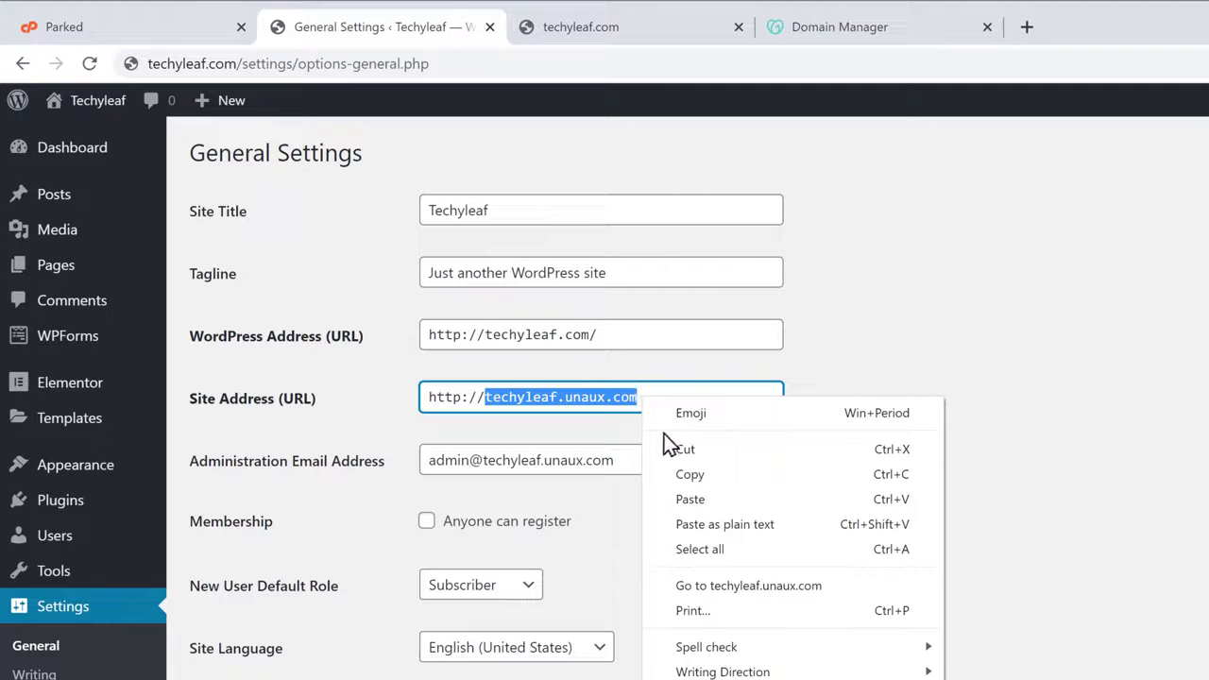
left_click(691, 507)
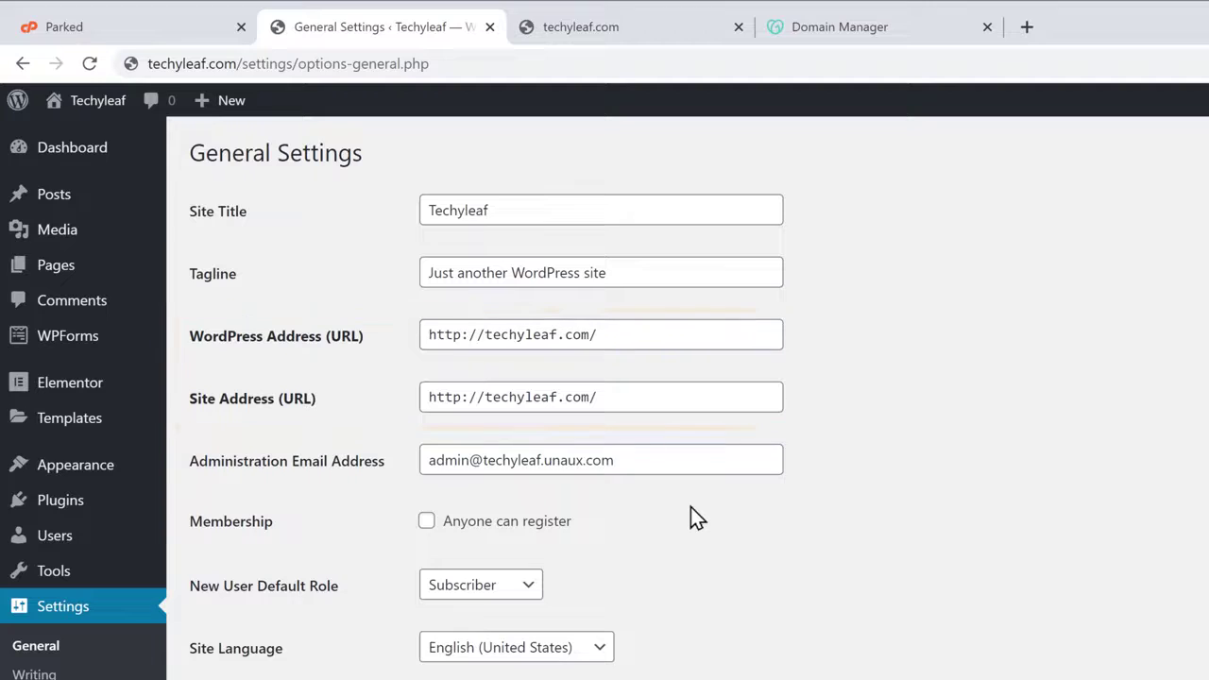
scroll(691, 508, "down", 3)
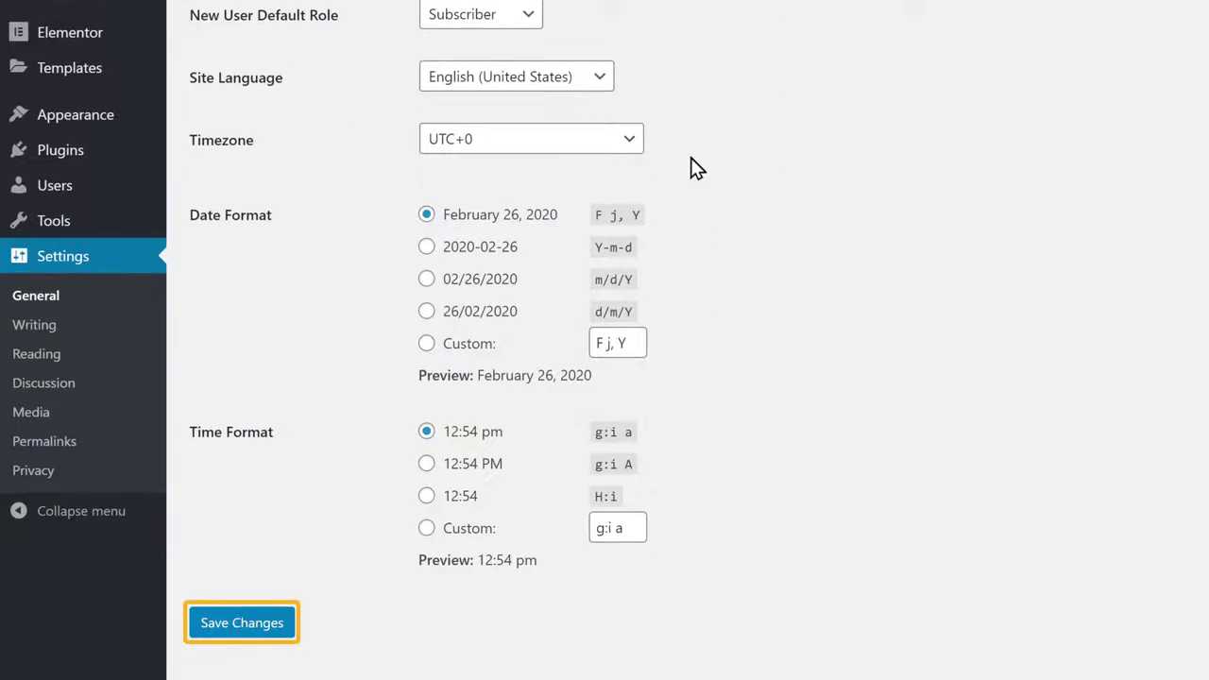
left_click(232, 628)
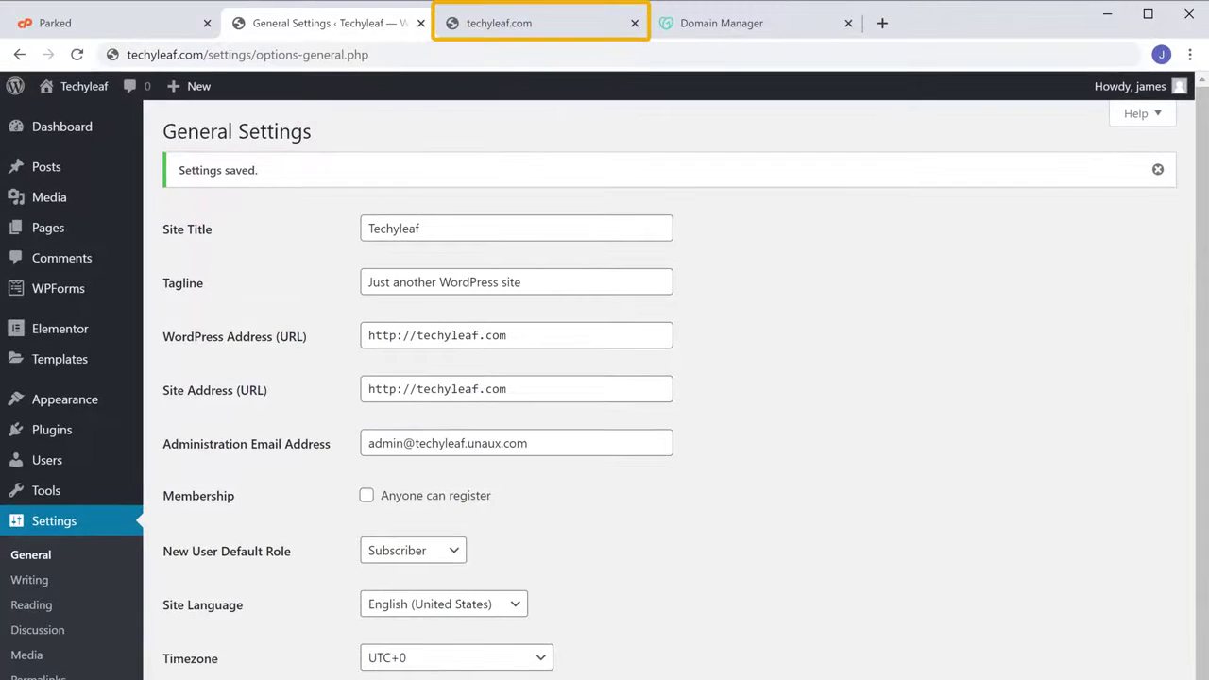
Reload the techyleaf.com tab and scroll through the live SPACE homepage
left_click(483, 31)
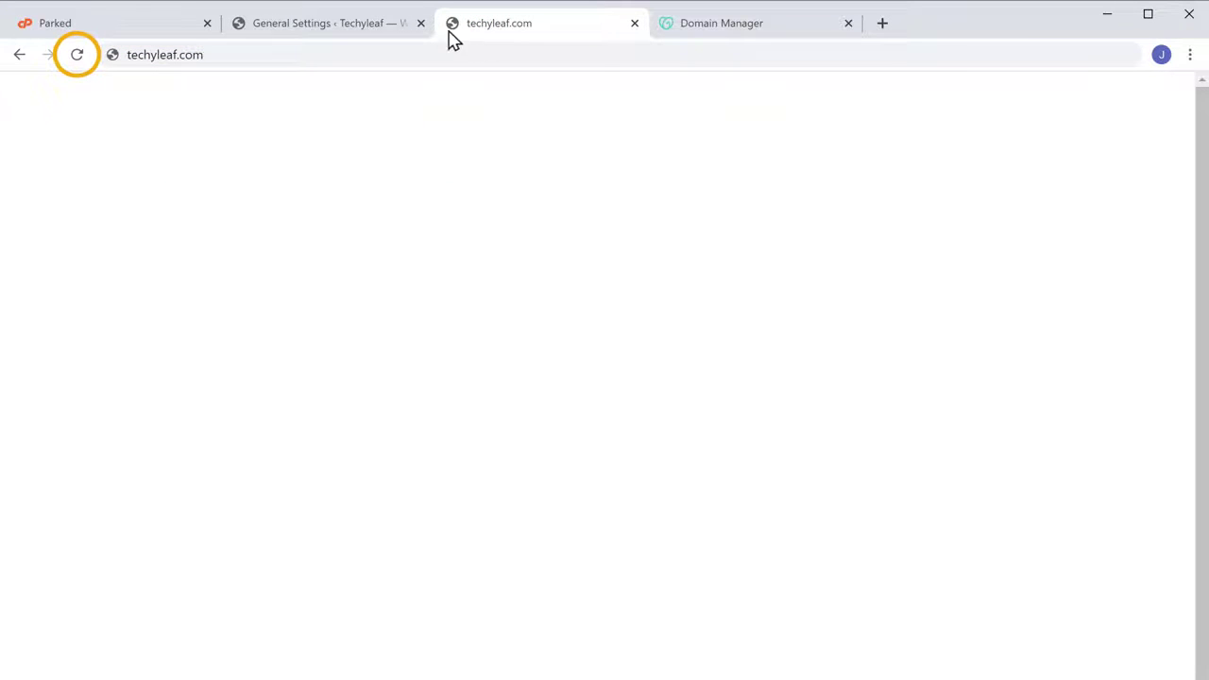
left_click(77, 56)
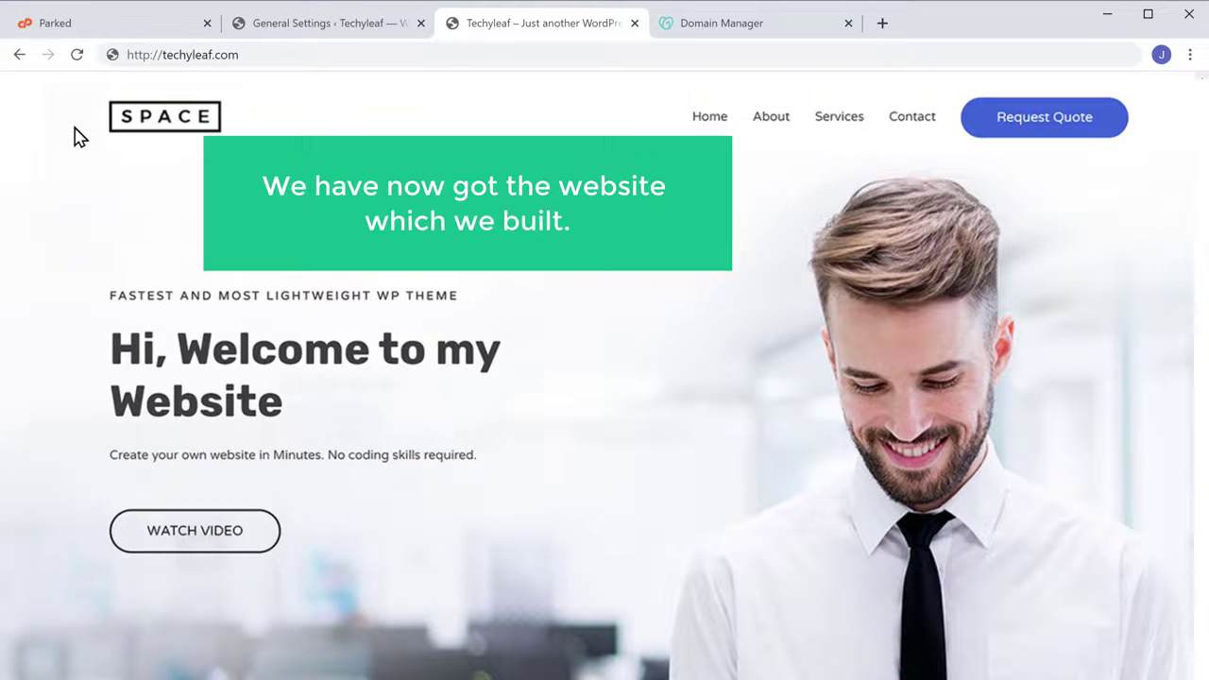
scroll(81, 137, "down", 5)
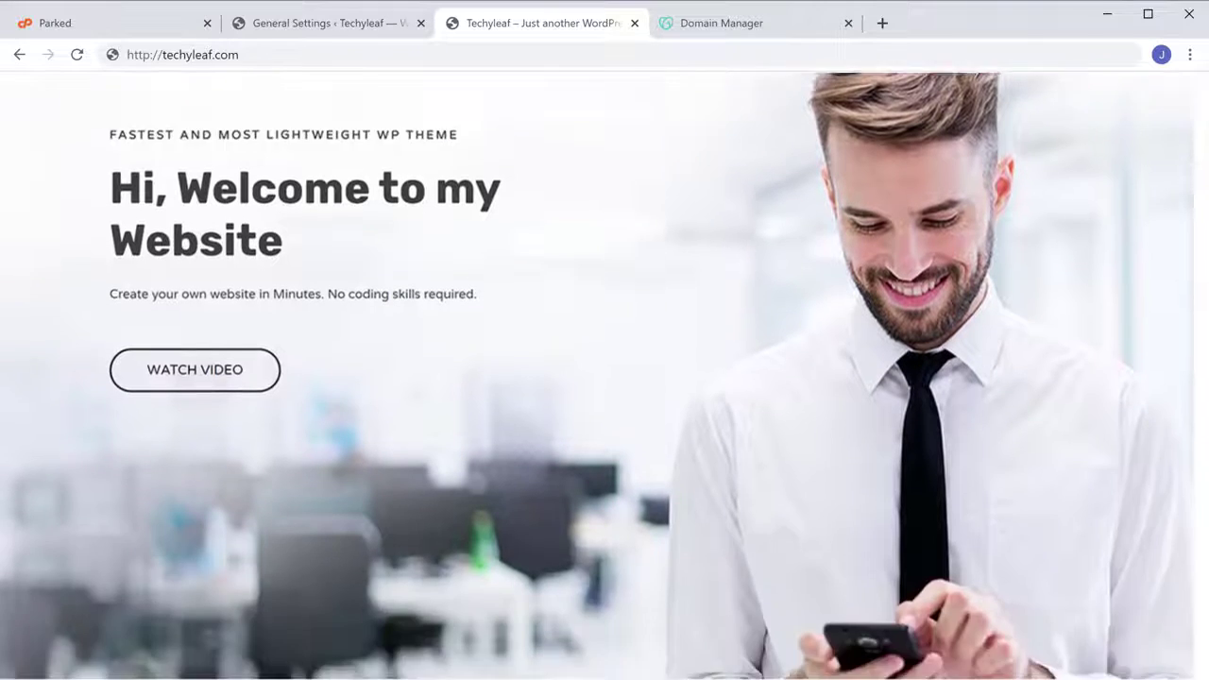
scroll(605, 378, "down", 20)
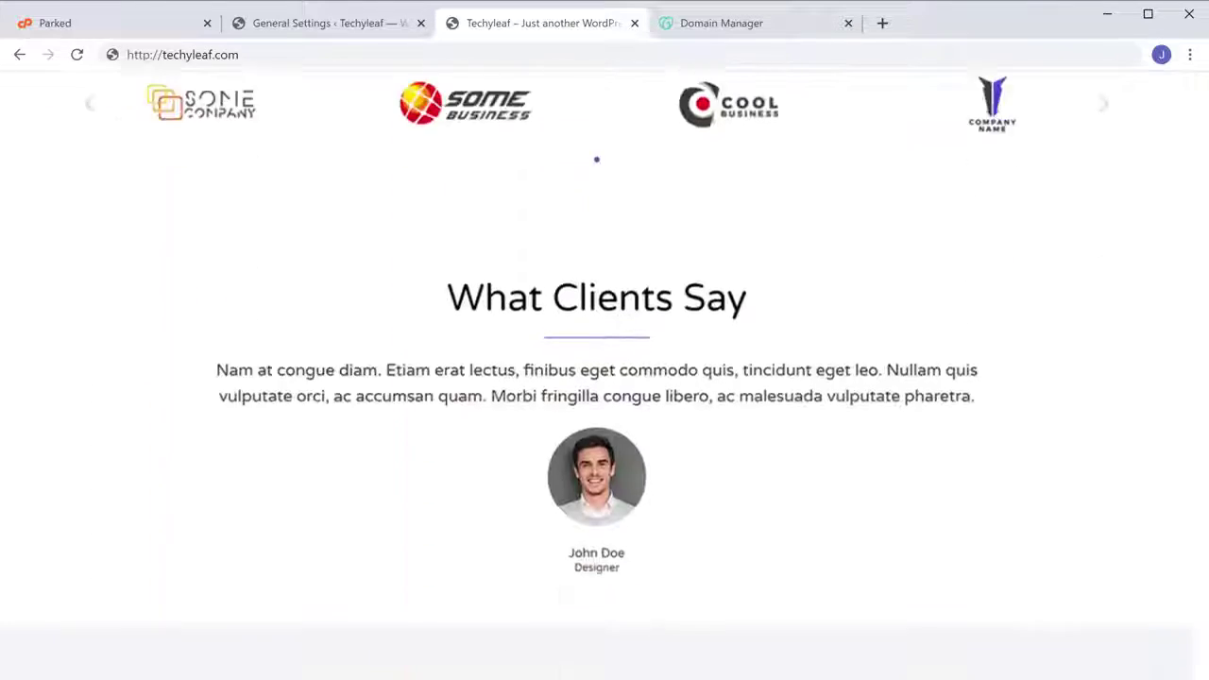
scroll(605, 378, "down", 8)
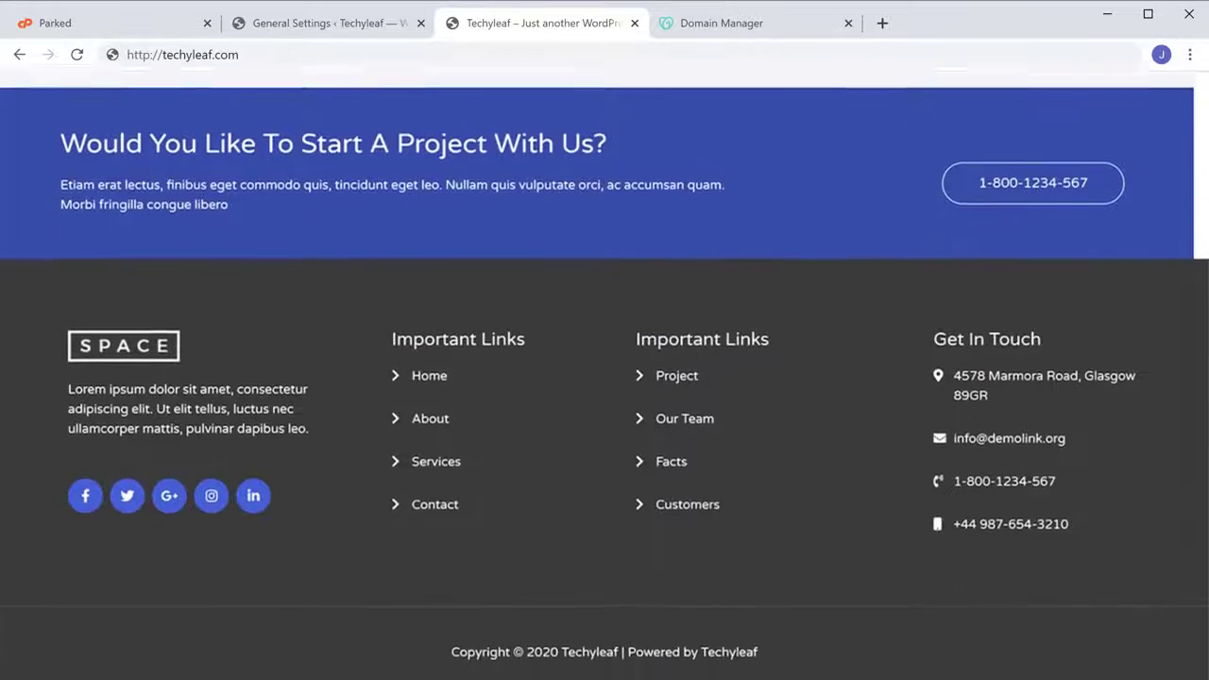
scroll(604, 378, "up", 20)
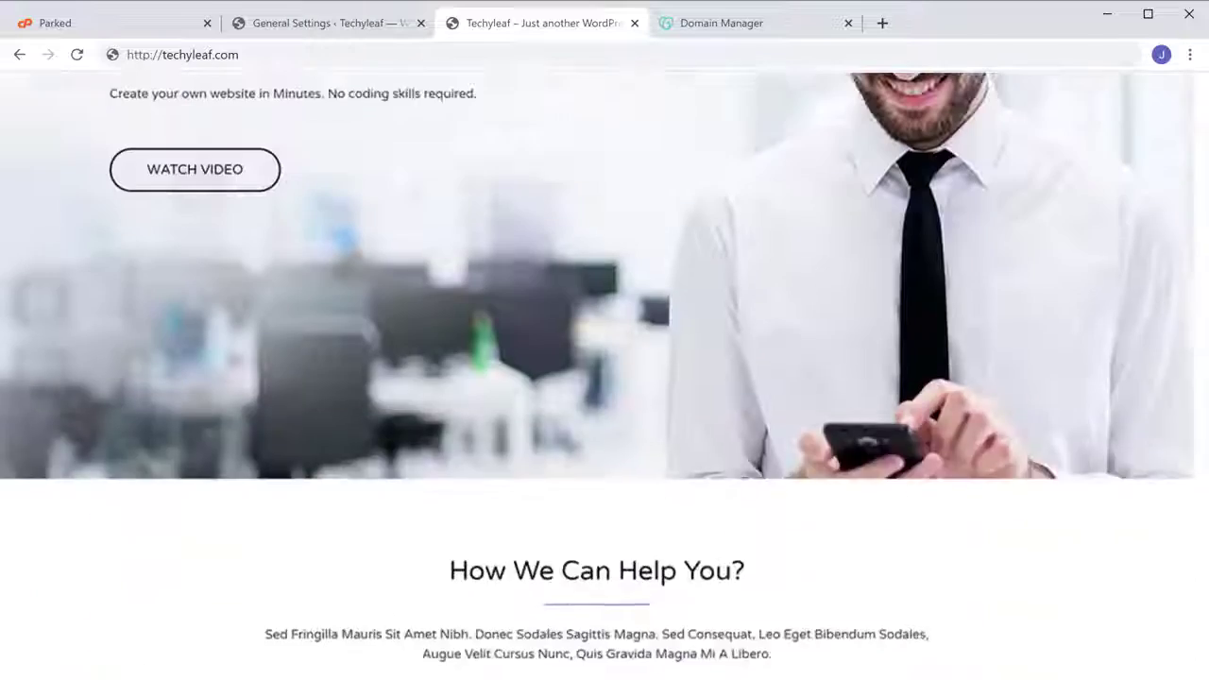